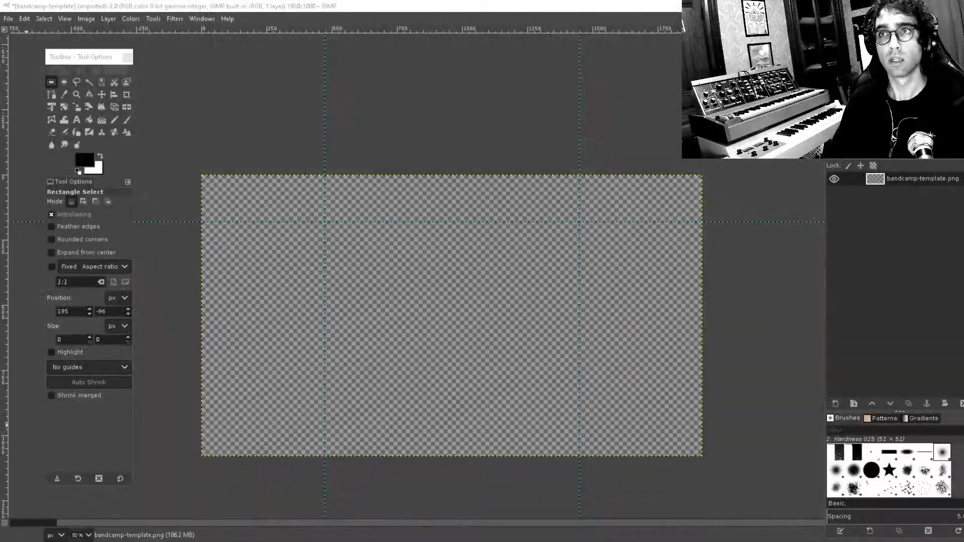
left_click_drag(469, 314, 492, 306)
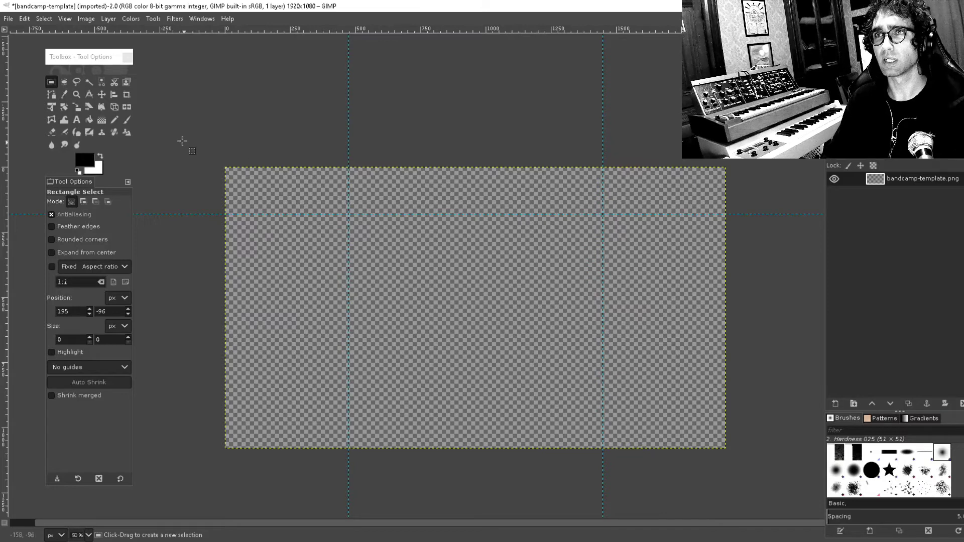
left_click_drag(151, 113, 256, 374)
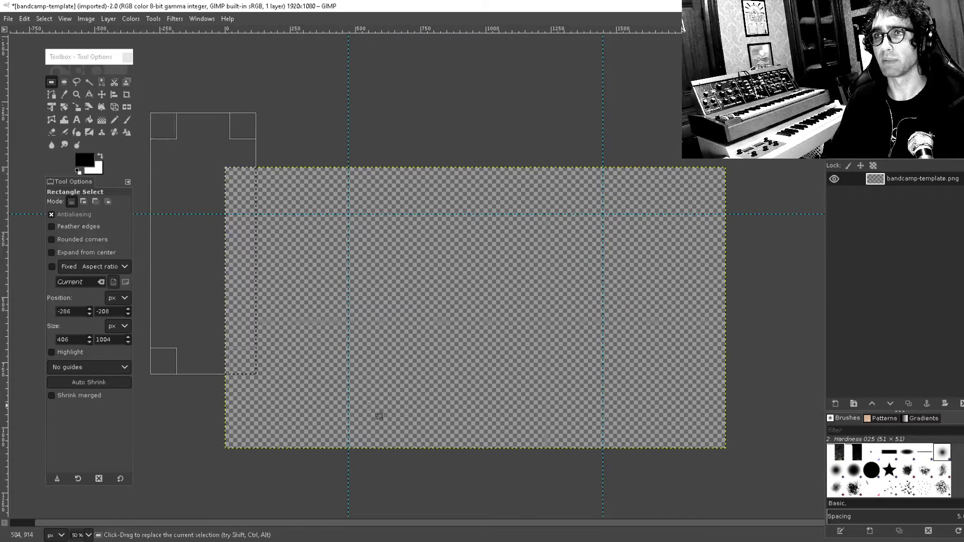
left_click_drag(368, 230, 572, 447)
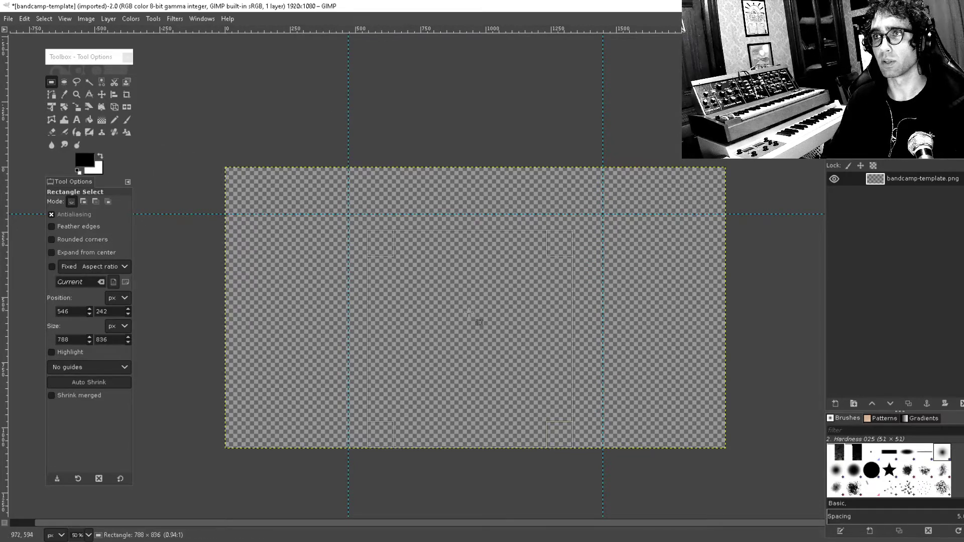
left_click(447, 102)
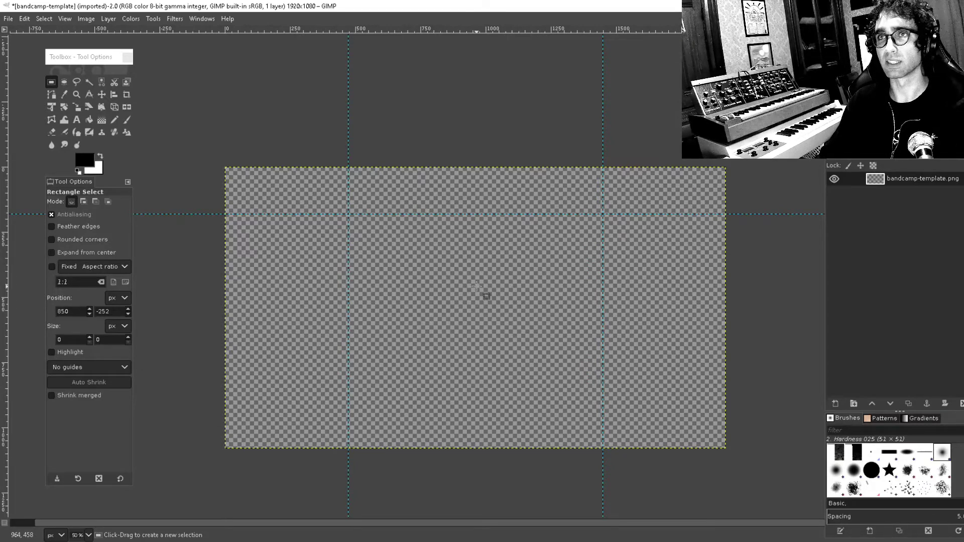
left_click_drag(520, 319, 545, 298)
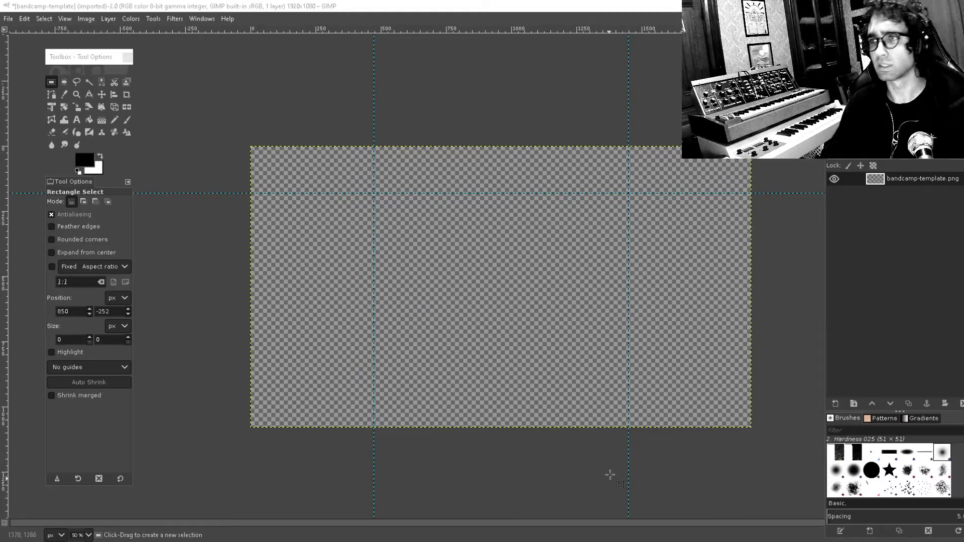
Step: Copy the artist signature layer from Album Art.xcf and paste it into the bandcamp-template image as a new layer
mouse_move(652, 541)
left_click(687, 511)
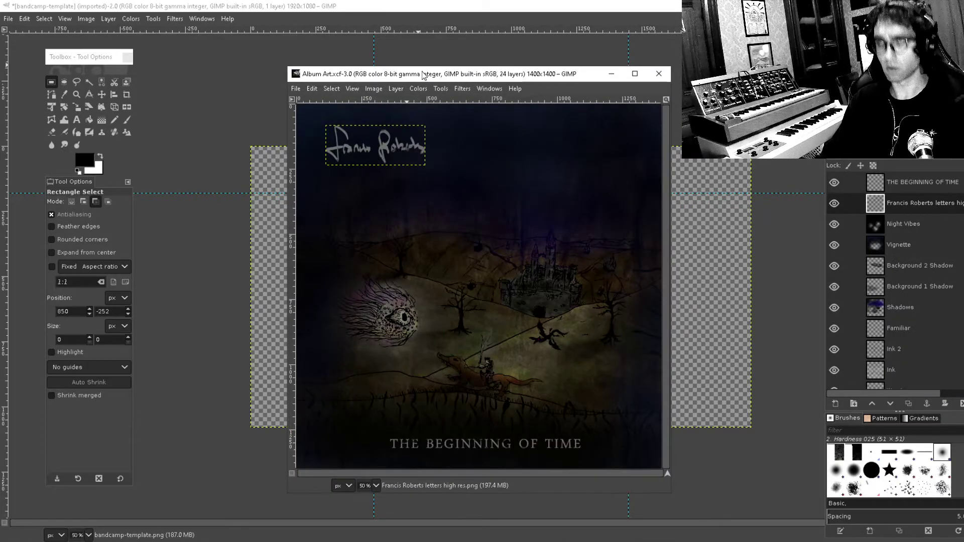
left_click(450, 16)
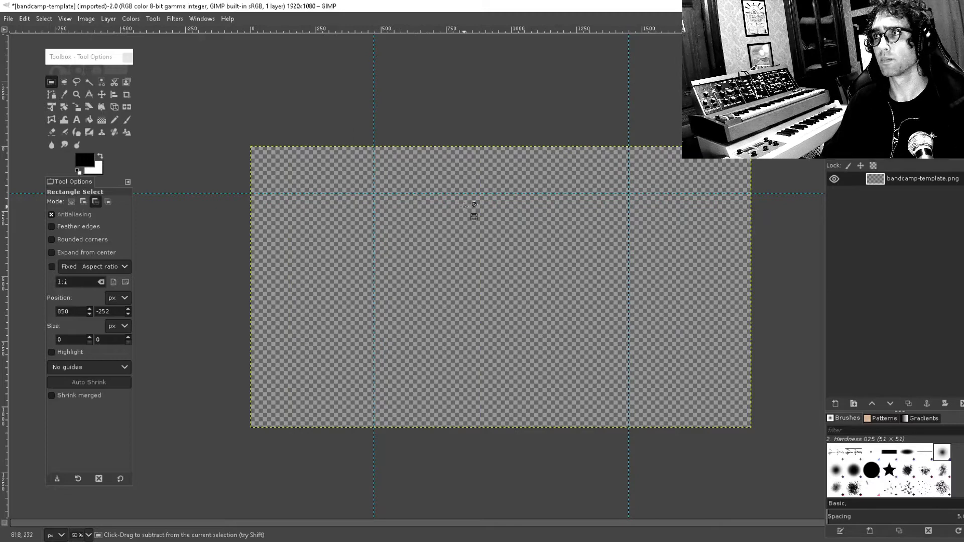
key("ctrl+v")
right_click(921, 180)
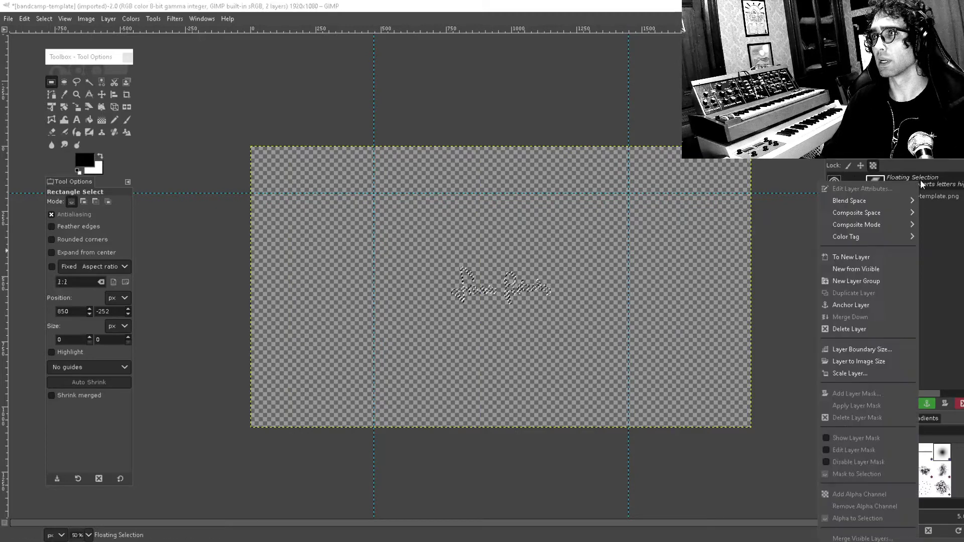
left_click(863, 257)
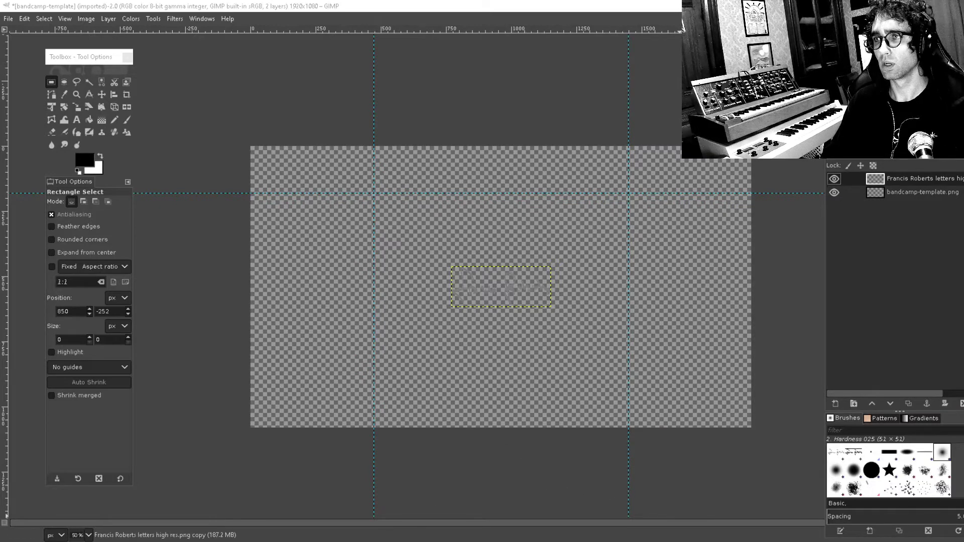
Step: Hide the artist signature layer and the THE BEGINNING OF TIME title layer in Album Art.xcf
mouse_move(652, 541)
left_click(700, 512)
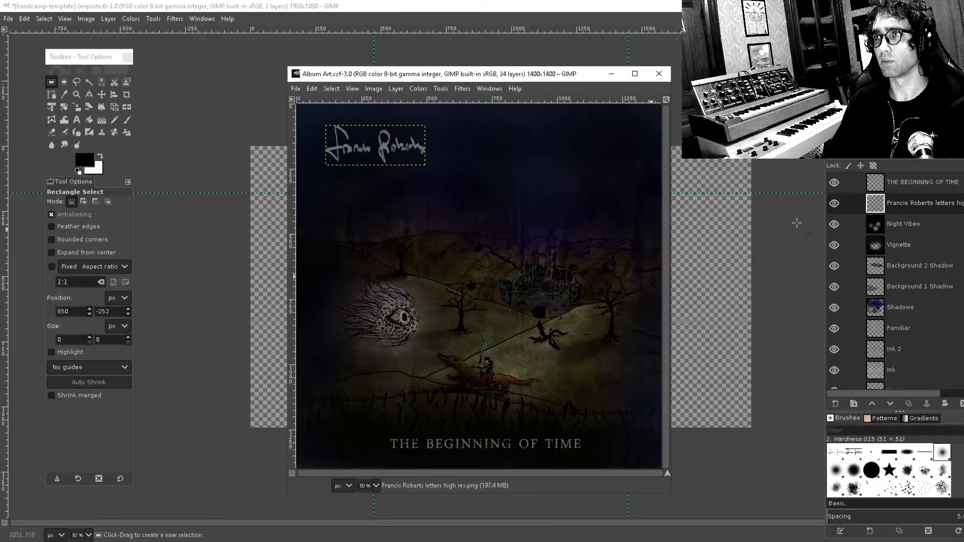
left_click(834, 203)
left_click(838, 186)
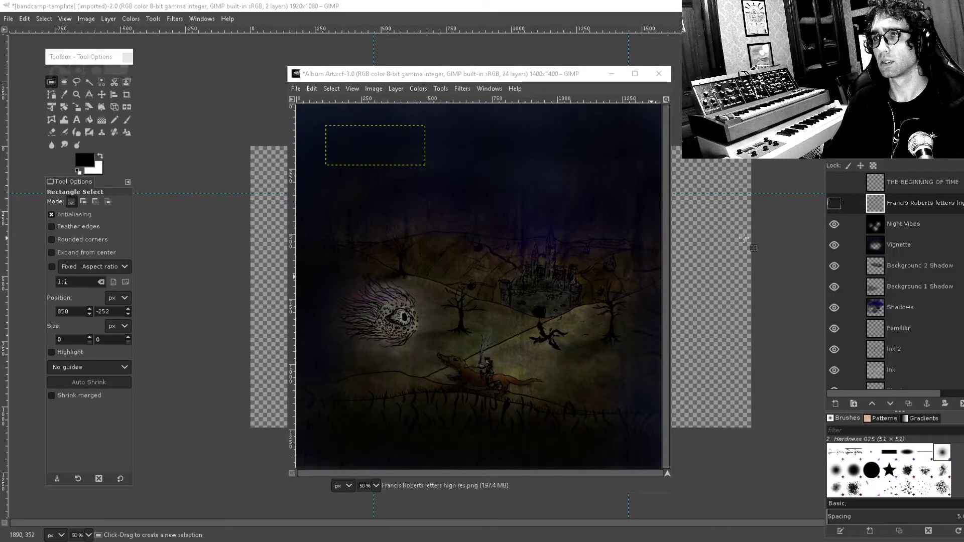
left_click(911, 307)
scroll(638, 267, "down", 2)
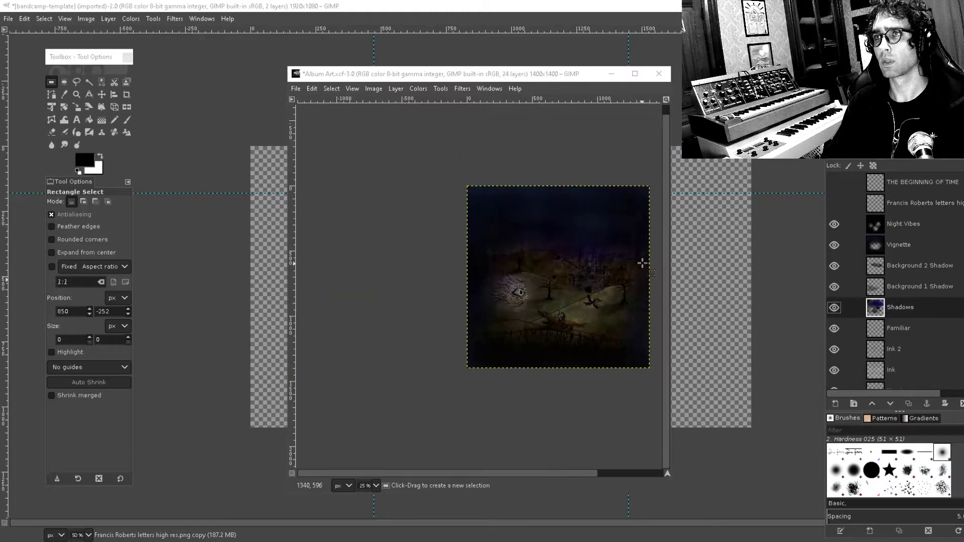
scroll(692, 247, "up", 1)
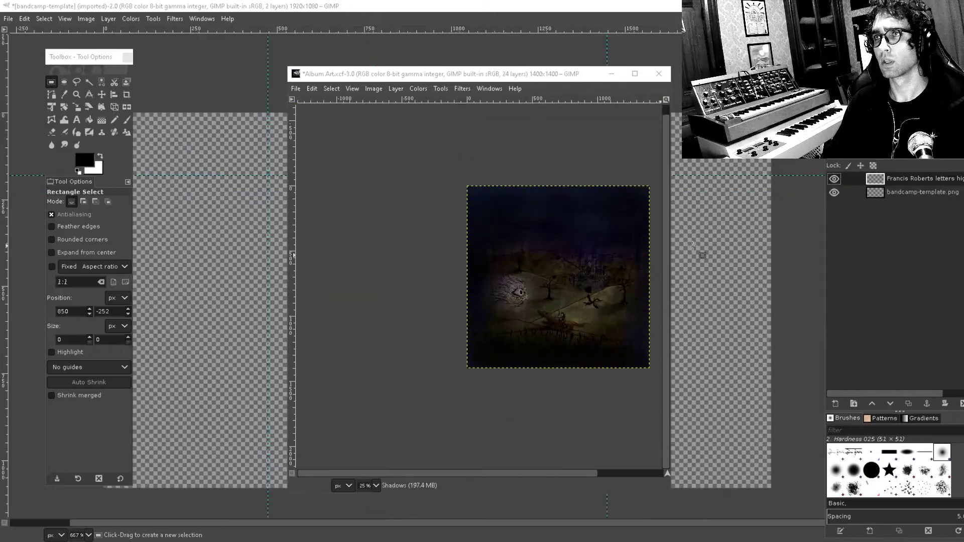
Step: Export the album art to the Art folder as Album Art No Text.png with the default PNG options
left_click(298, 88)
mouse_move(418, 88)
mouse_move(296, 89)
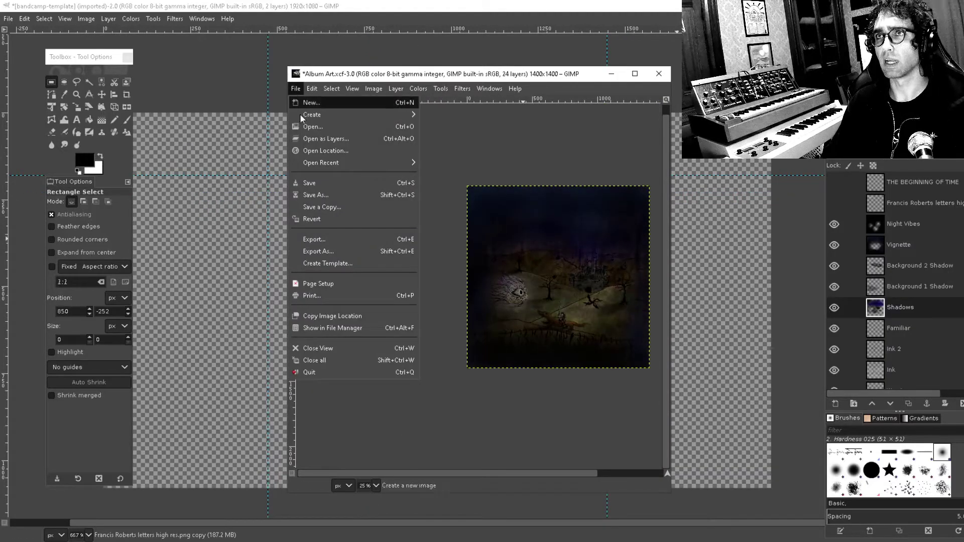
left_click(361, 248)
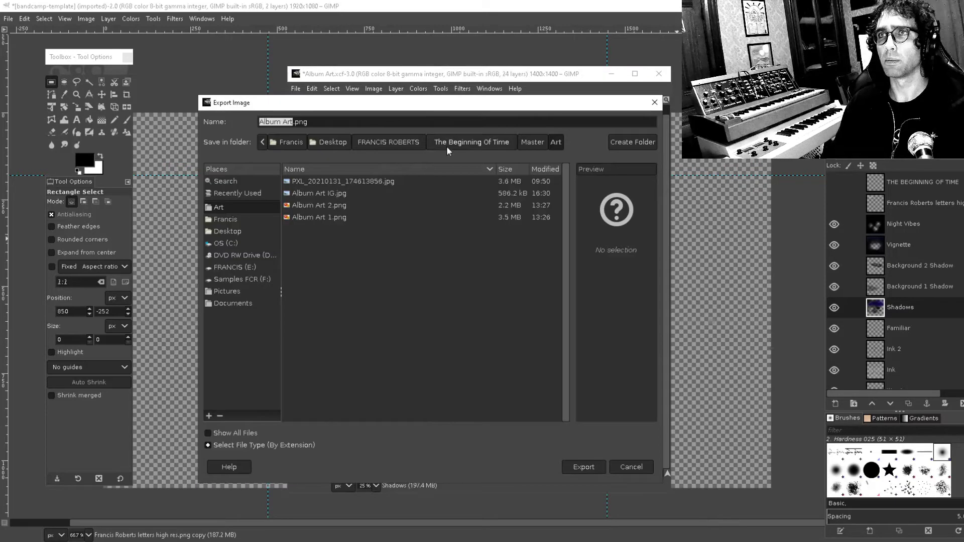
key("Right")
type("No T")
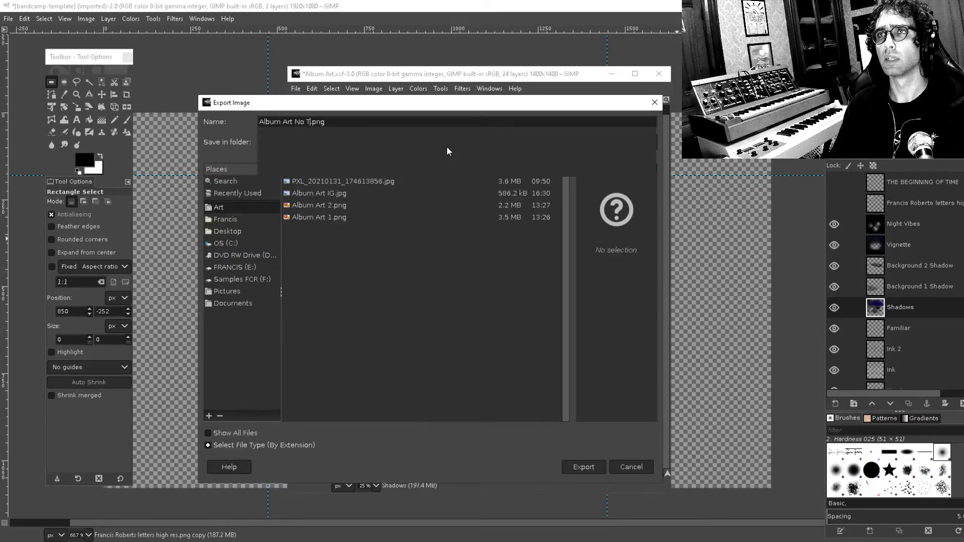
type("ext")
key("Return")
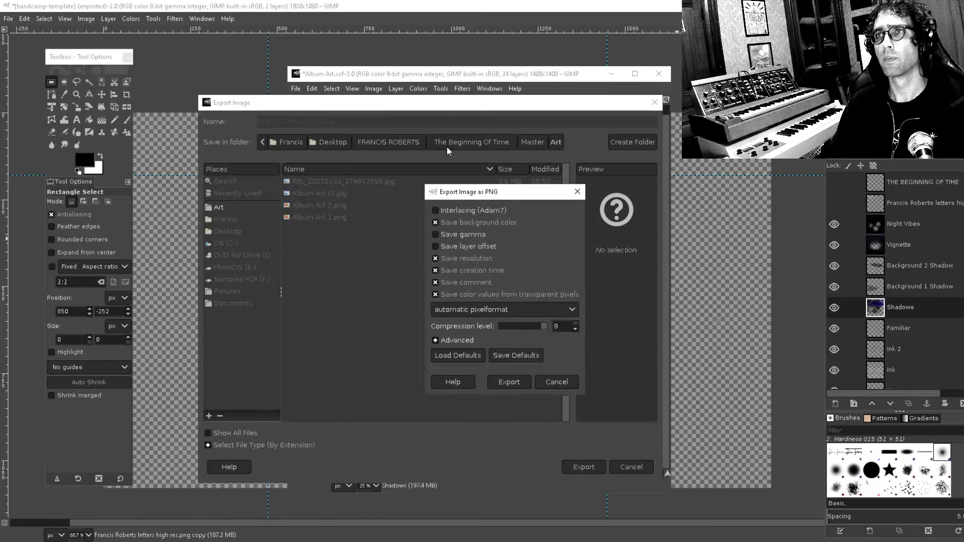
left_click(508, 381)
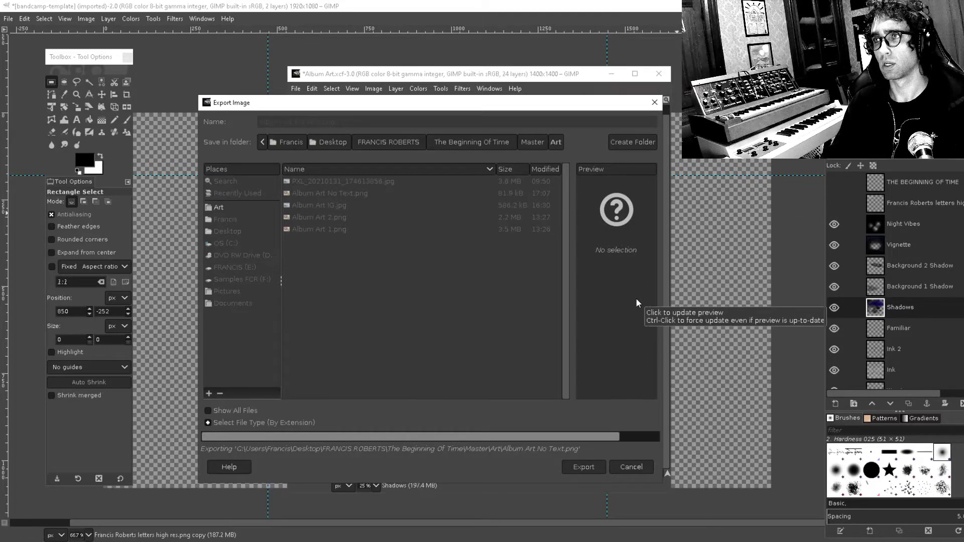
Step: Add Album Art No Text.png to the bandcamp-template image as a layer and position it around the middle of the canvas
left_click(550, 10)
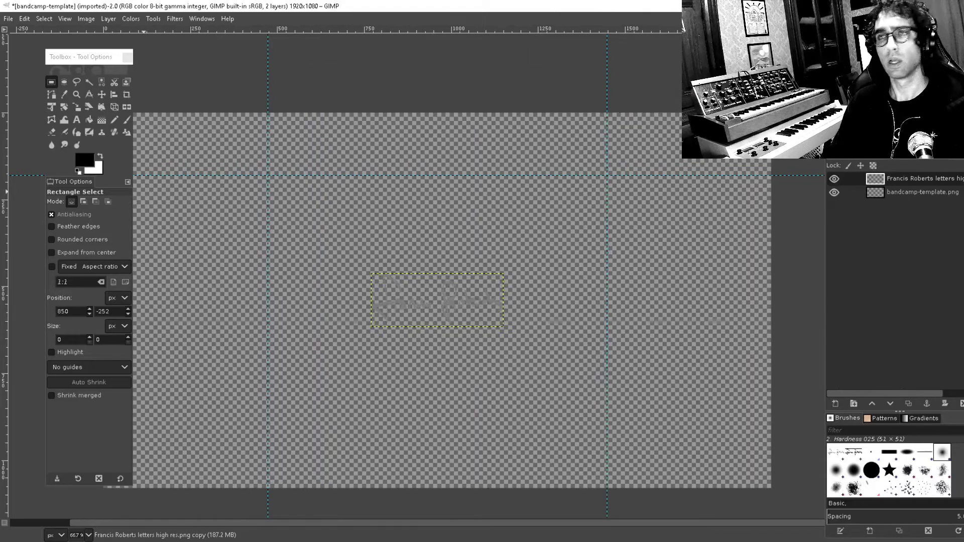
left_click_drag(2, 320, 306, 271)
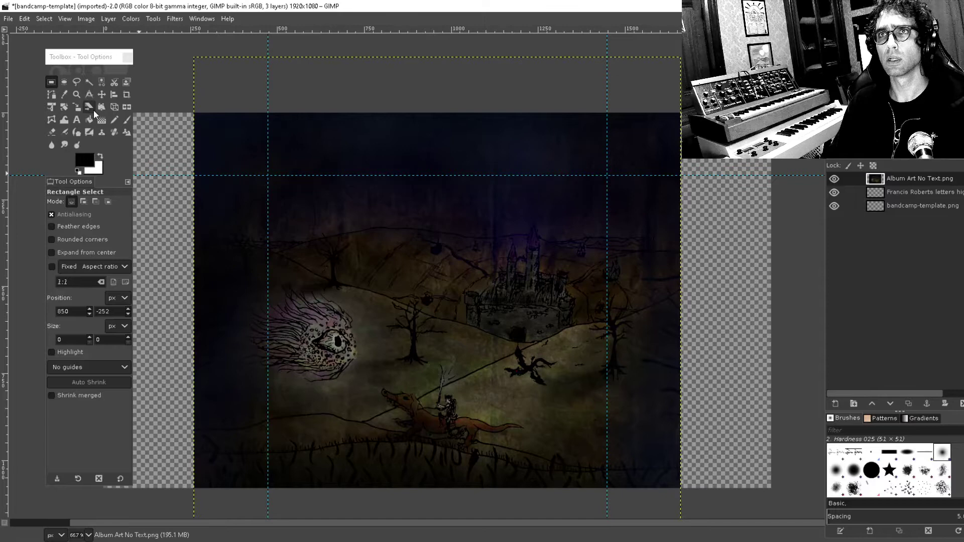
left_click(101, 95)
left_click_drag(451, 237, 394, 238)
scroll(394, 238, "left", 2)
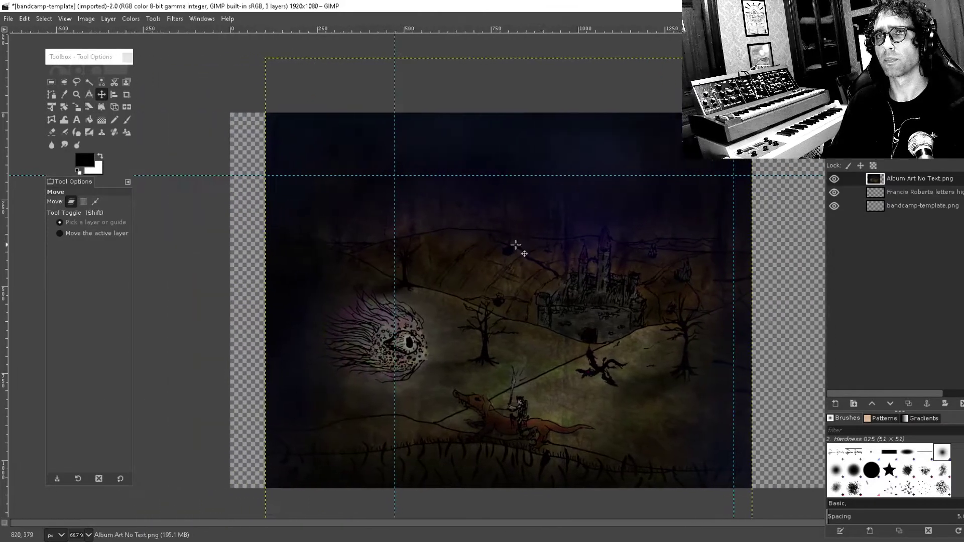
left_click_drag(509, 247, 469, 248)
scroll(478, 243, "down", 1)
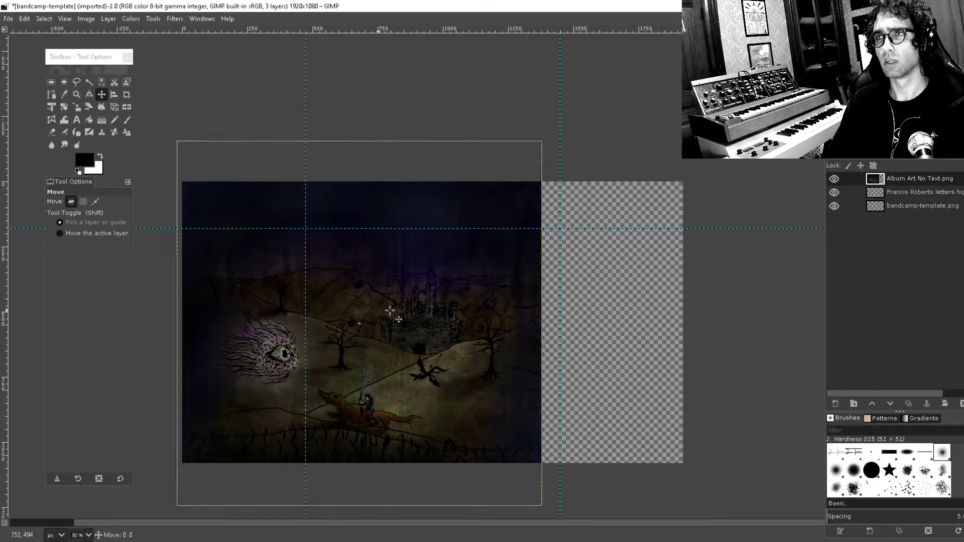
left_click_drag(382, 311, 444, 333)
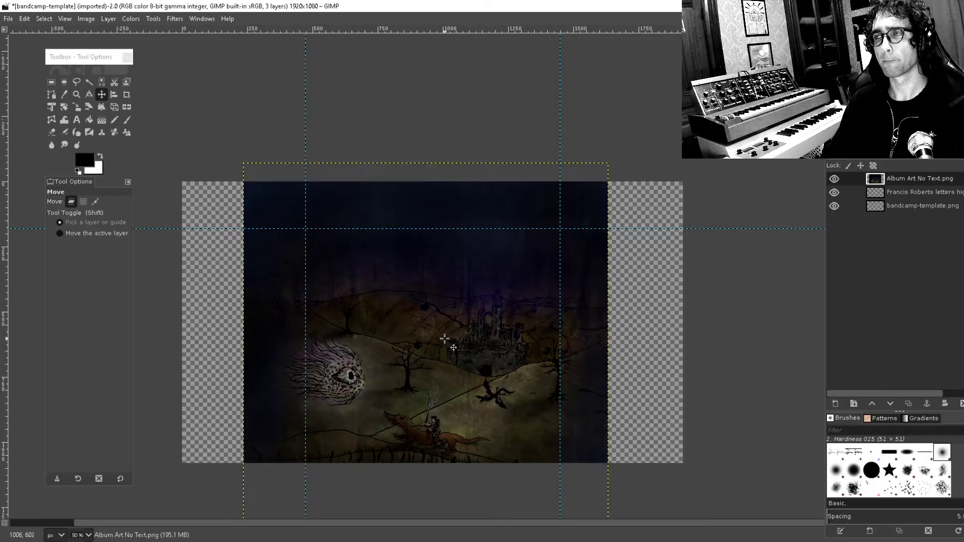
Step: Create two copies of the Album Art No Text.png layer, each on its own new layer
key("ctrl+c")
key("ctrl+v")
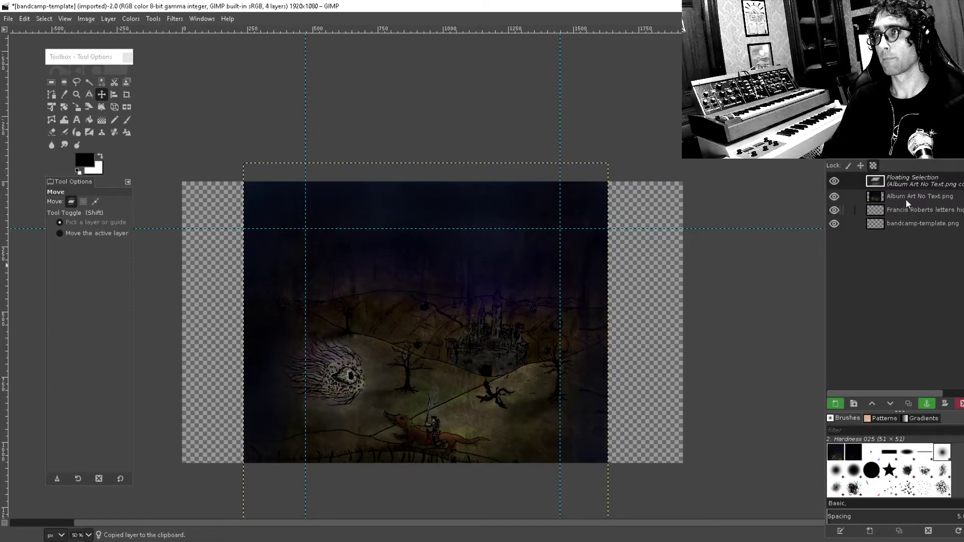
right_click(923, 182)
left_click(868, 260)
right_click(899, 185)
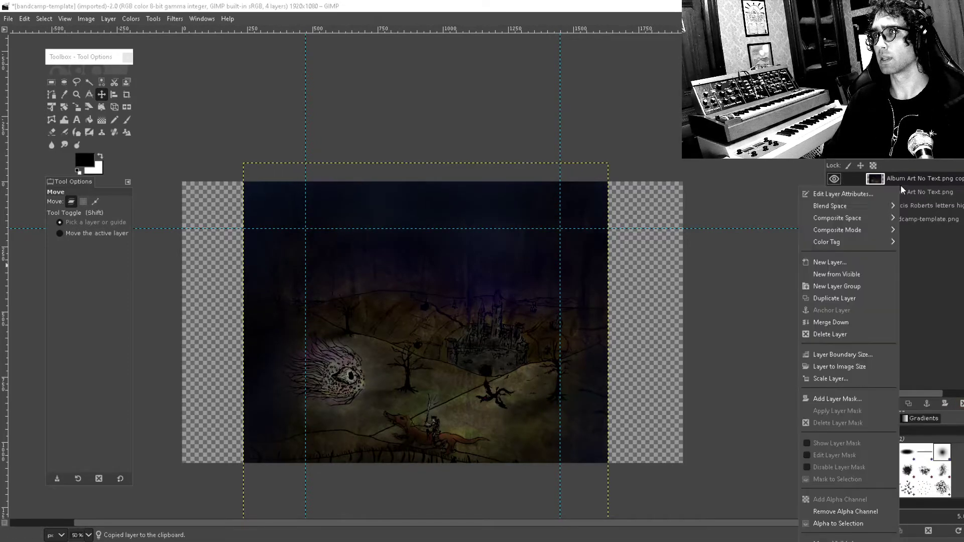
left_click(907, 178)
right_click(910, 183)
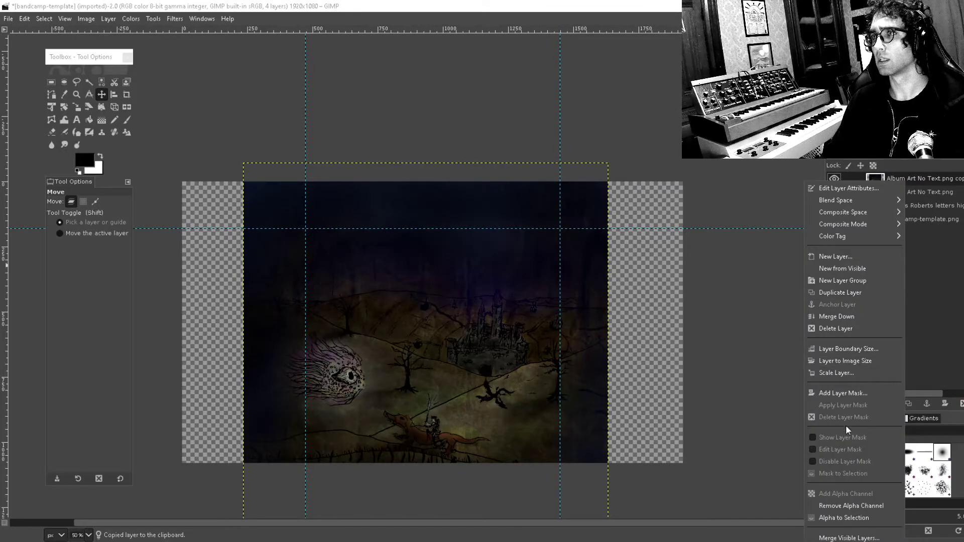
left_click(869, 291)
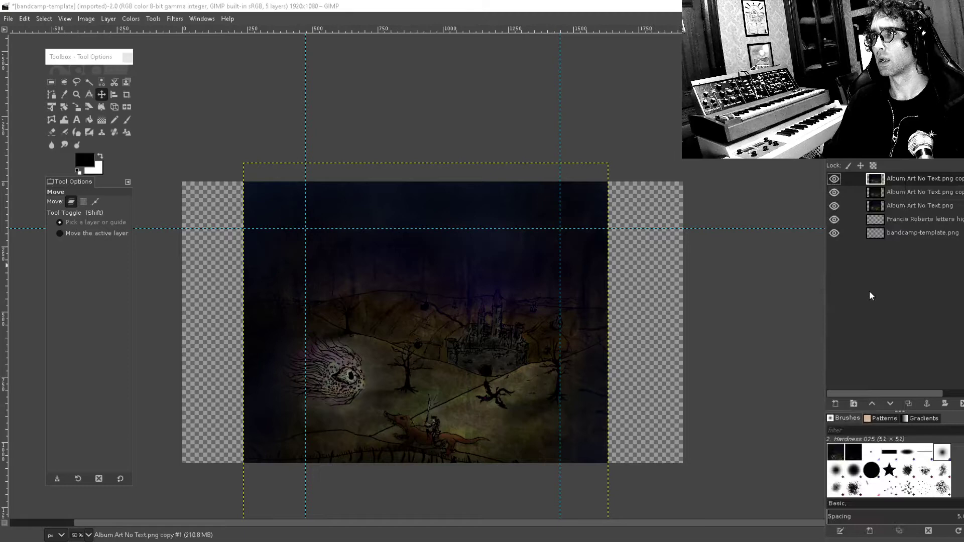
Step: Move one artwork copy over the canvas's left side and the other over its right side to cover the empty areas
left_click_drag(400, 274, 348, 274)
left_click_drag(598, 193, 707, 205)
left_click_drag(258, 315, 247, 315)
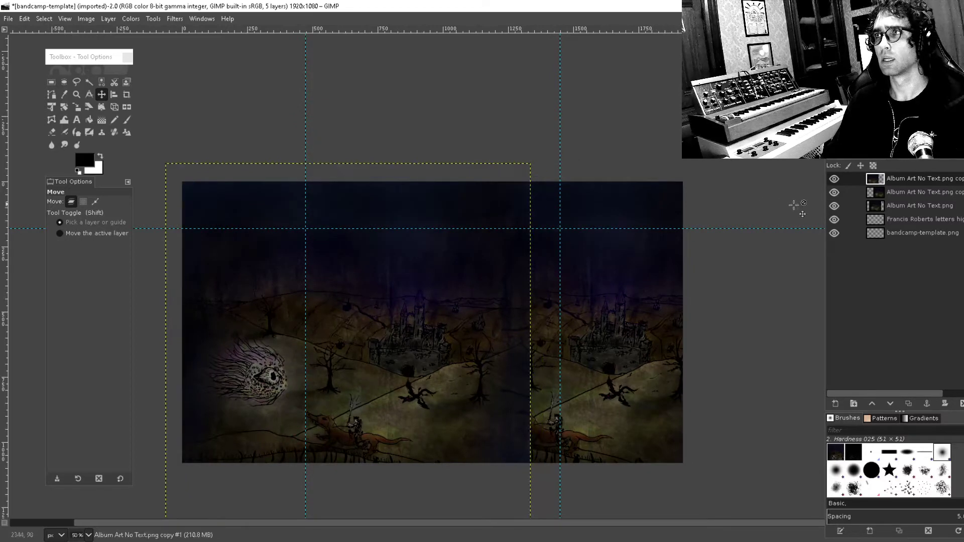
Step: Raise the original Album Art No Text.png layer above both of its copies in the layer stack
left_click_drag(641, 275, 653, 339)
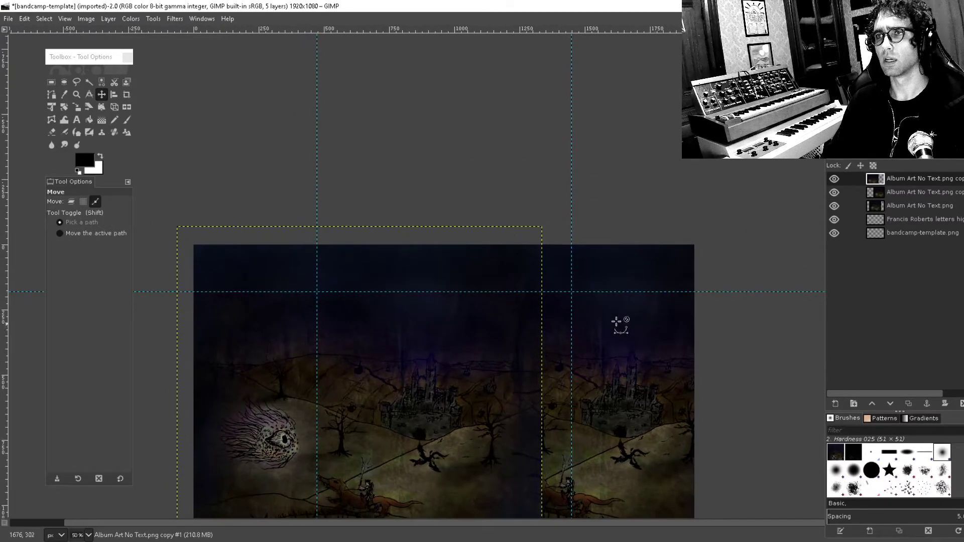
scroll(587, 317, "down", 1)
scroll(509, 307, "up", 3)
scroll(580, 291, "down", 1)
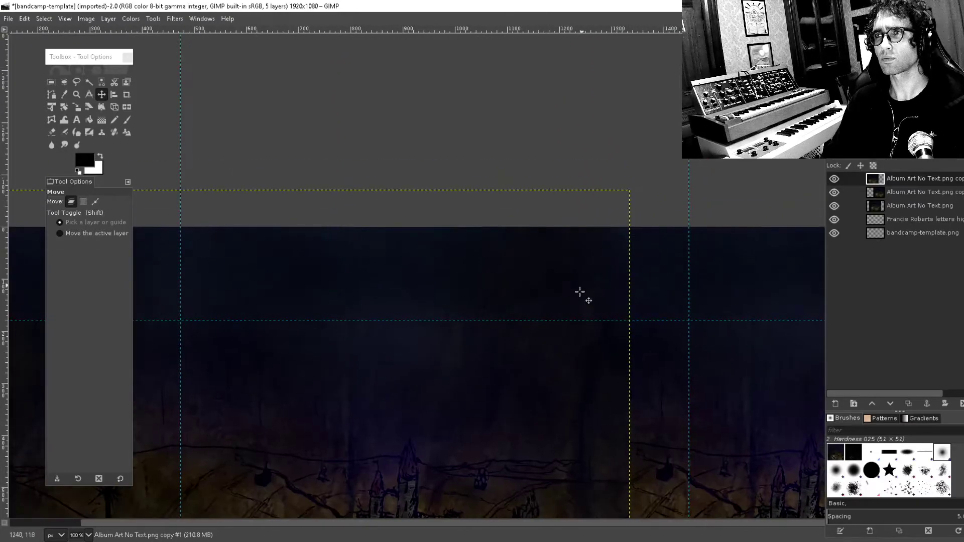
scroll(595, 271, "down", 1)
scroll(595, 271, "down", 1)
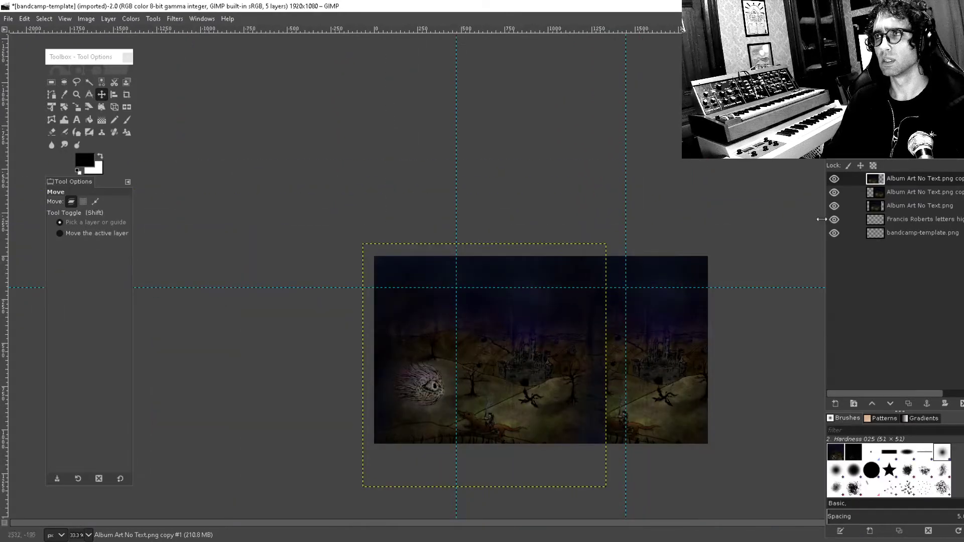
left_click(918, 206)
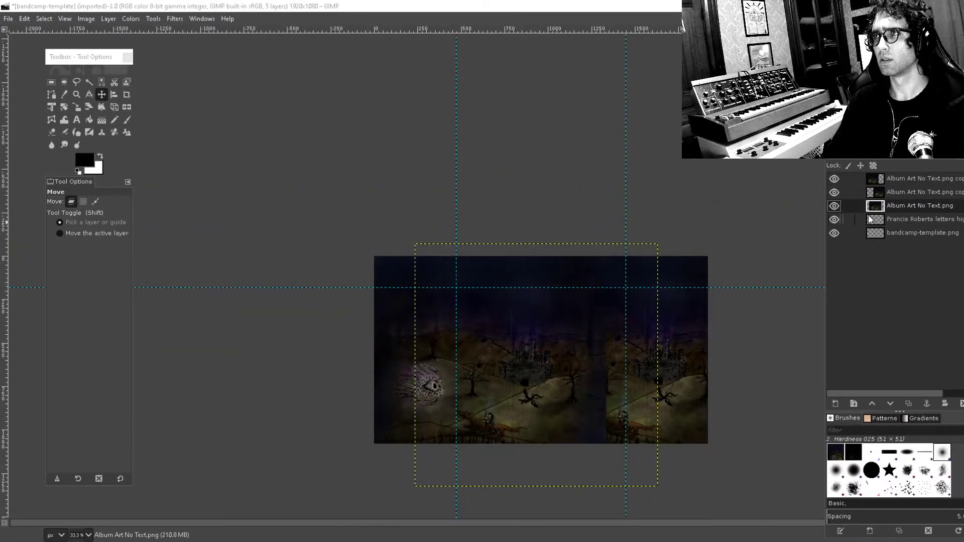
left_click(833, 205)
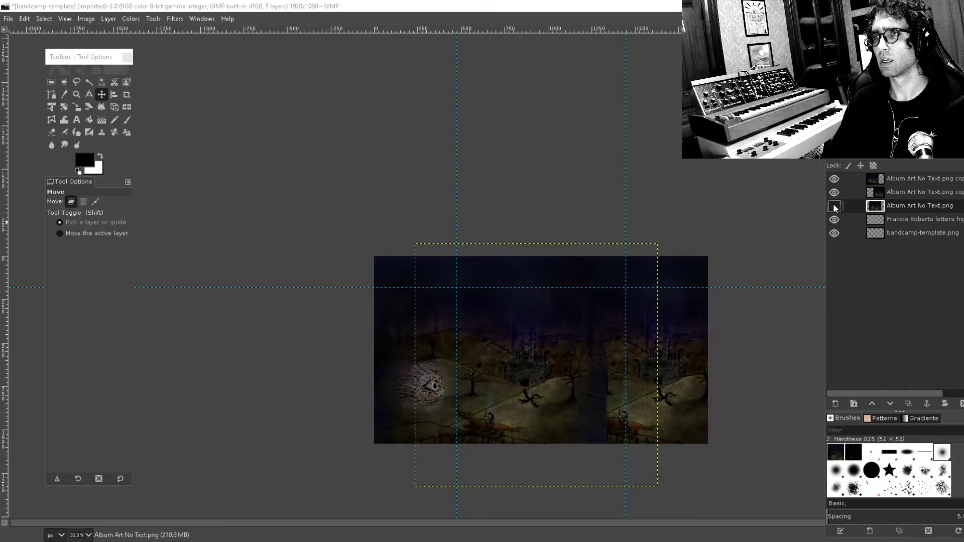
left_click_drag(887, 206, 895, 174)
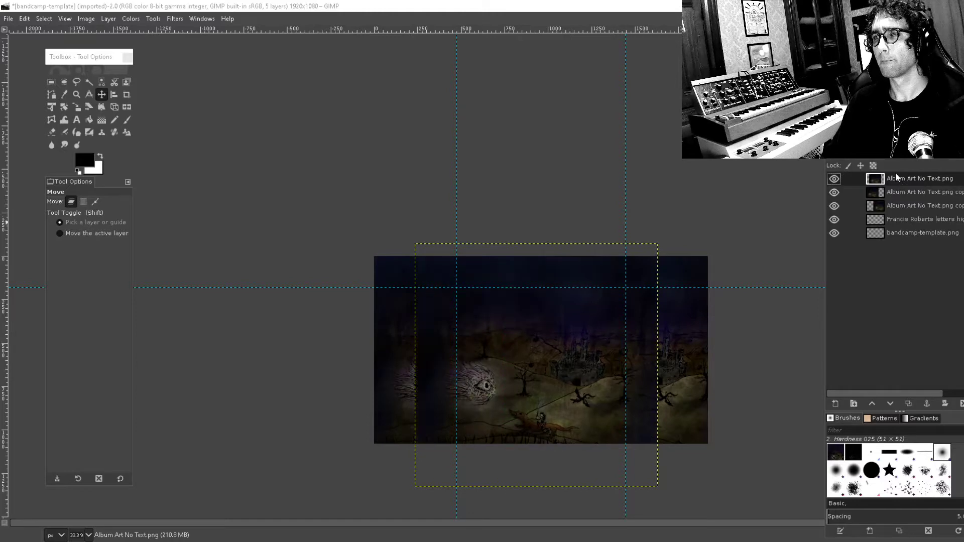
scroll(370, 301, "up", 3)
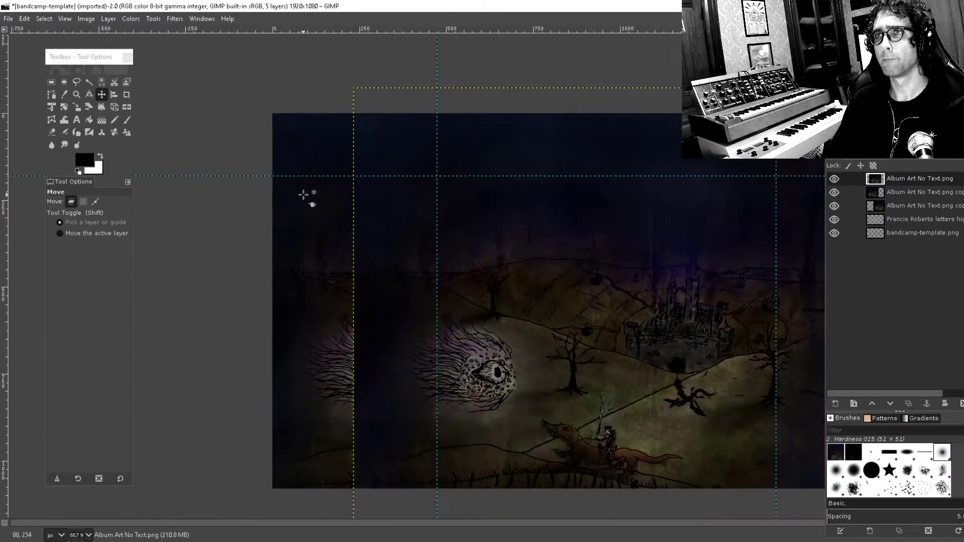
Step: Select and delete the strip of the original Album Art No Text.png layer lying left of the left vertical guide
left_click(52, 82)
left_click_drag(278, 51, 438, 493)
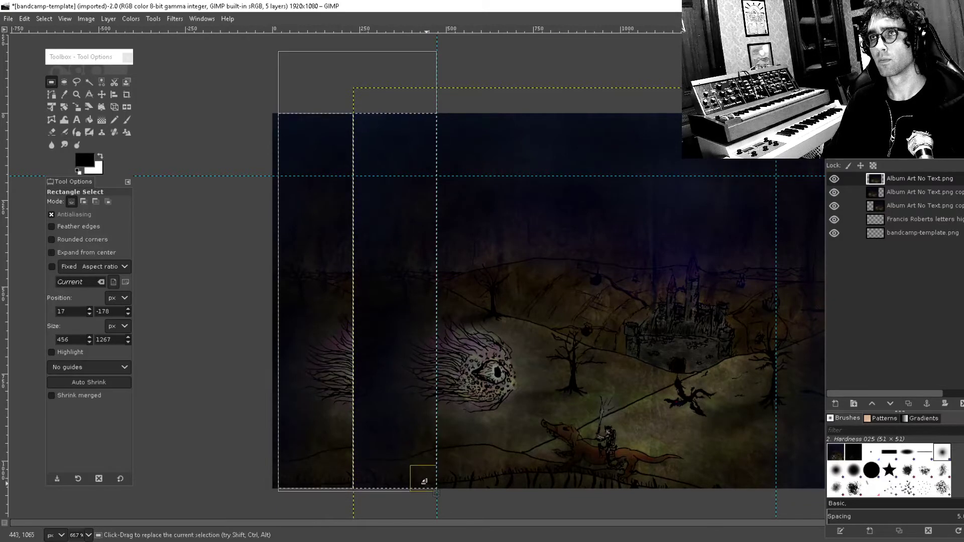
left_click_drag(551, 292, 312, 299)
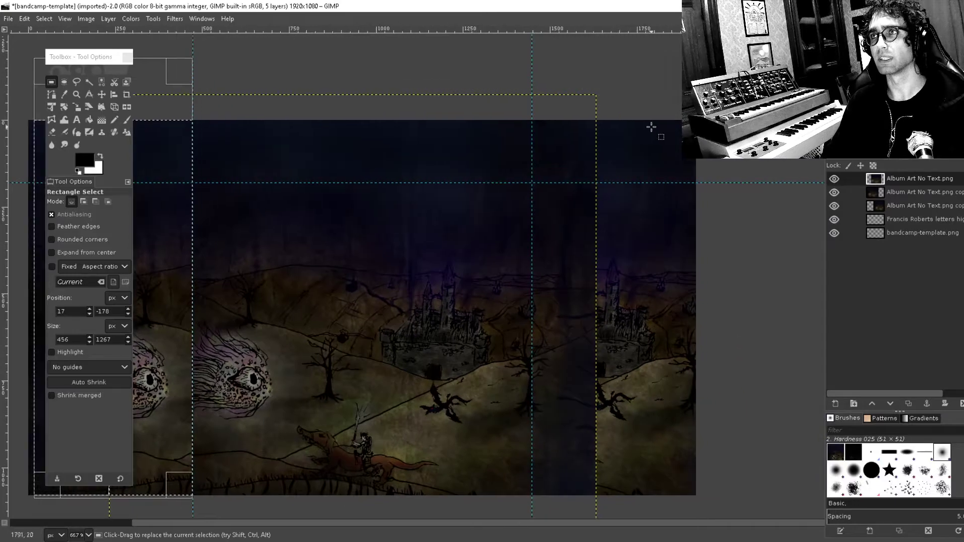
Step: Select and delete the part of the original Album Art No Text.png layer right of the right vertical guide, and clear the selection
mouse_move(671, 81)
left_mouse_down()
mouse_move(630, 145)
mouse_move(523, 525)
left_mouse_up()
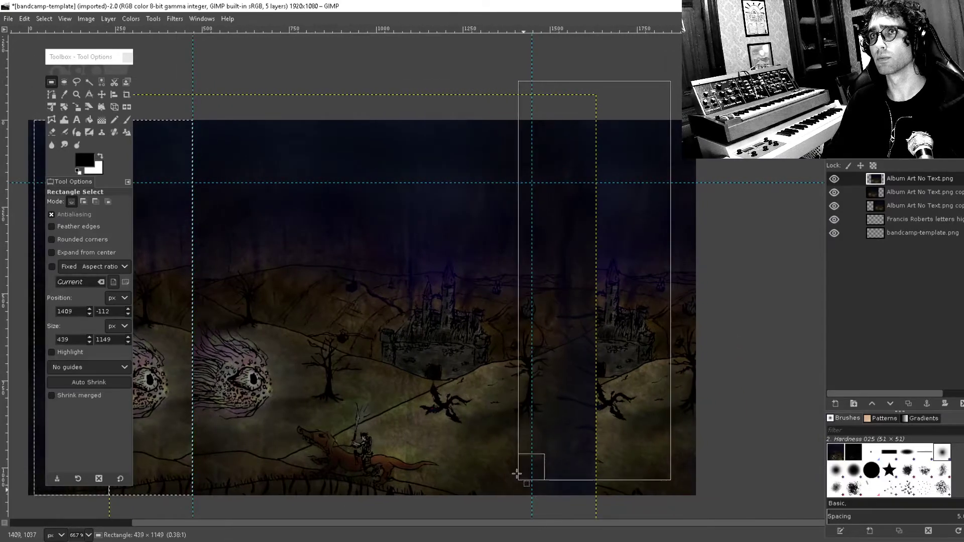
left_click_drag(516, 474, 532, 464)
scroll(552, 351, "down", 5)
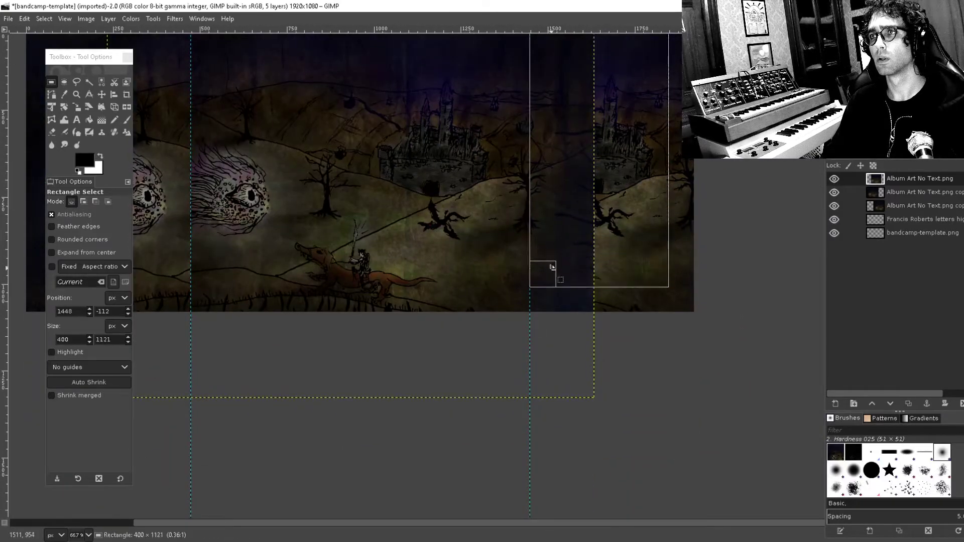
left_click_drag(552, 267, 548, 310)
left_click(730, 307)
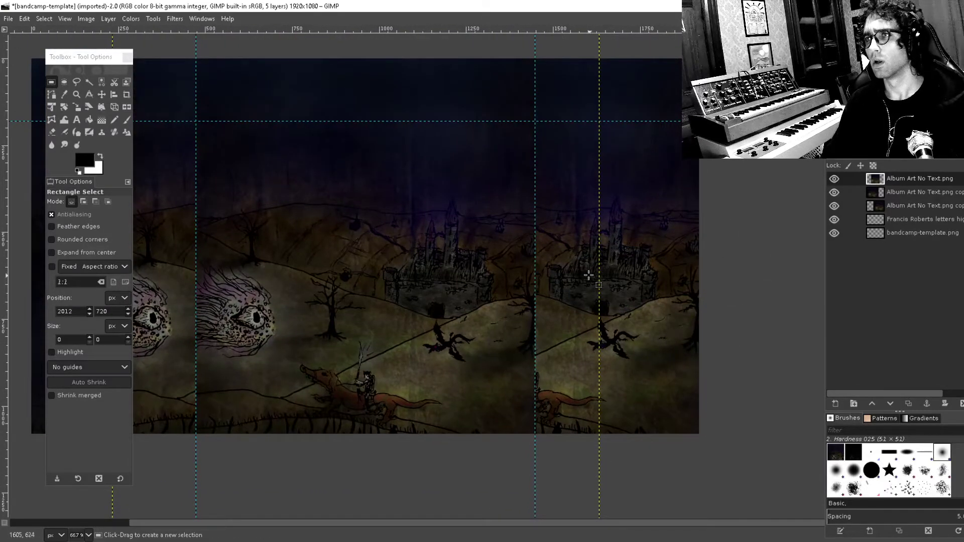
left_click_drag(633, 245, 697, 272)
left_click(791, 349)
Step: On the bandcamp-template.png layer, select the central page area between the vertical guides at position 473, 180 with size 975 × 1536 px
left_click(898, 234)
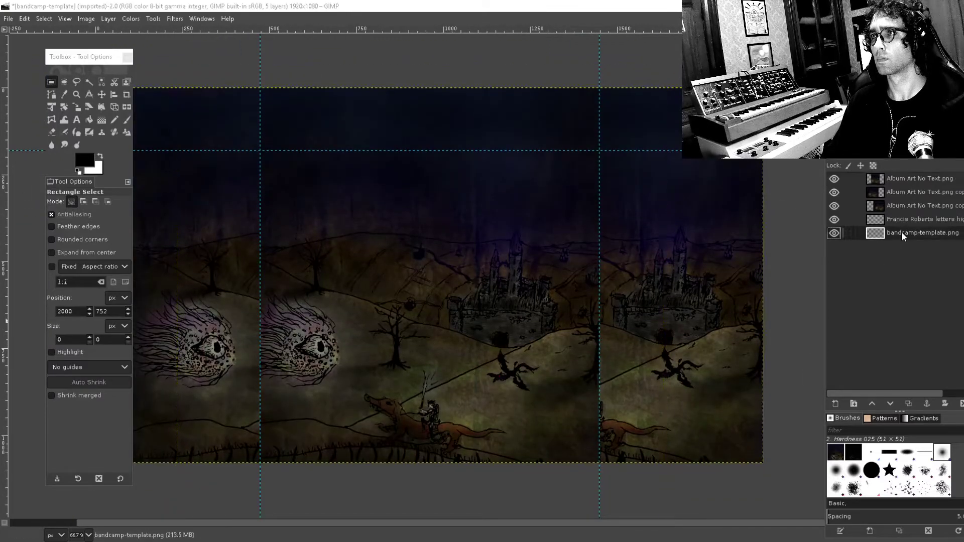
scroll(768, 265, "down", 2, "ctrl")
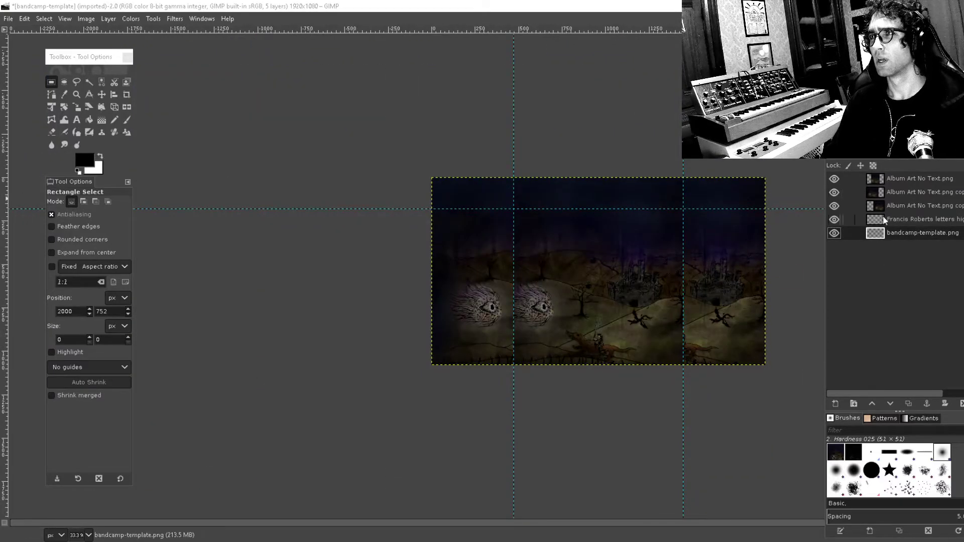
left_click_drag(514, 210, 679, 464)
scroll(746, 319, "up", 4, "ctrl")
left_click_drag(576, 173, 559, 301)
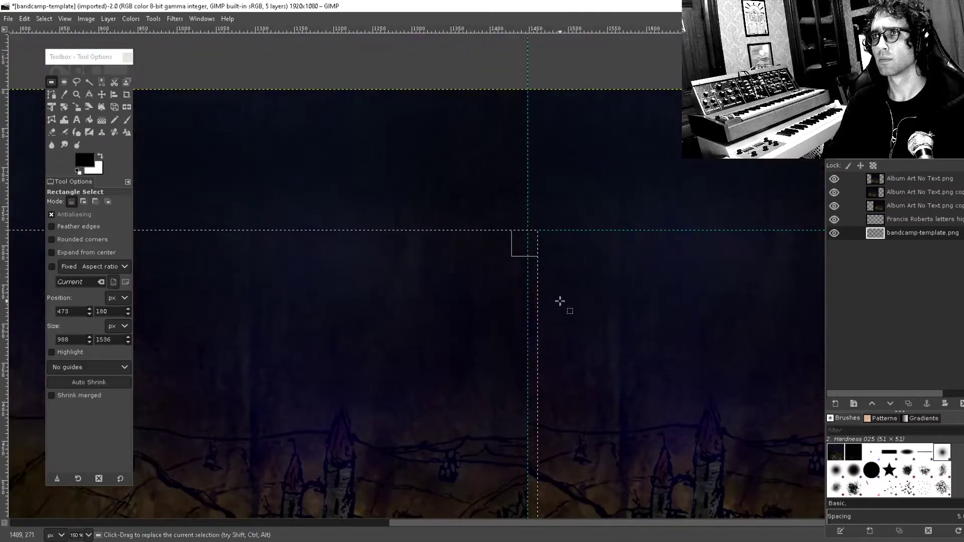
left_click_drag(523, 250, 510, 247)
scroll(604, 250, "left", 8)
scroll(604, 250, "down", 1)
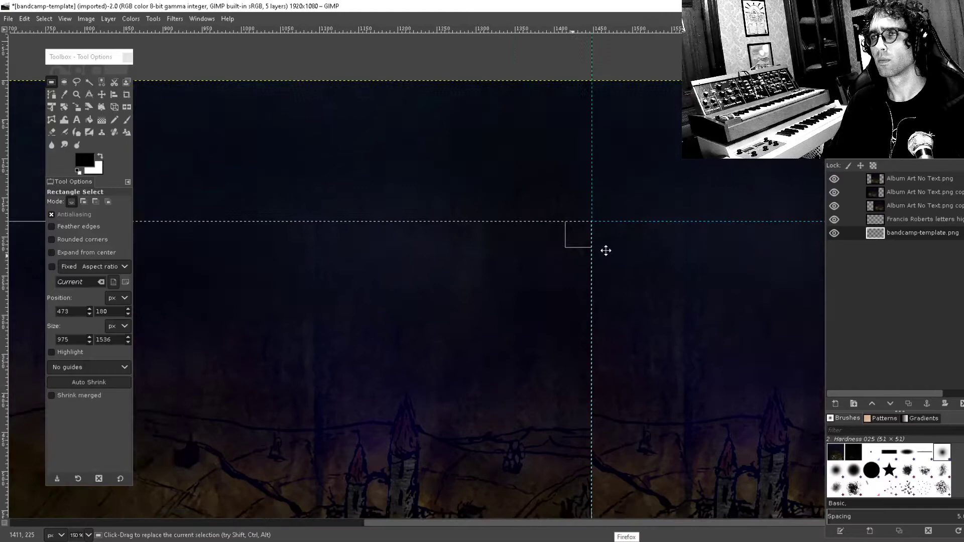
scroll(457, 228, "left", 10)
left_click_drag(670, 195, 672, 195)
scroll(678, 221, "down", 6)
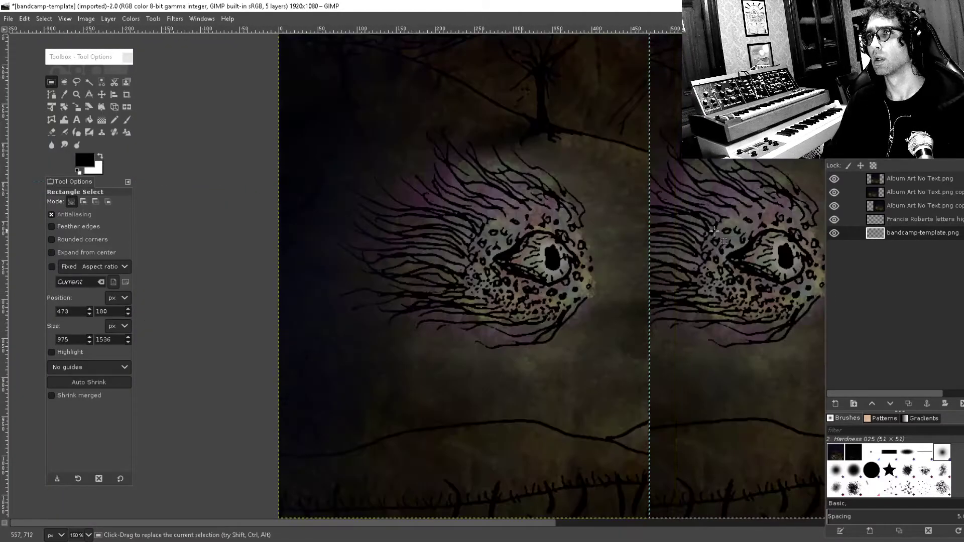
scroll(712, 230, "down", 3, "ctrl")
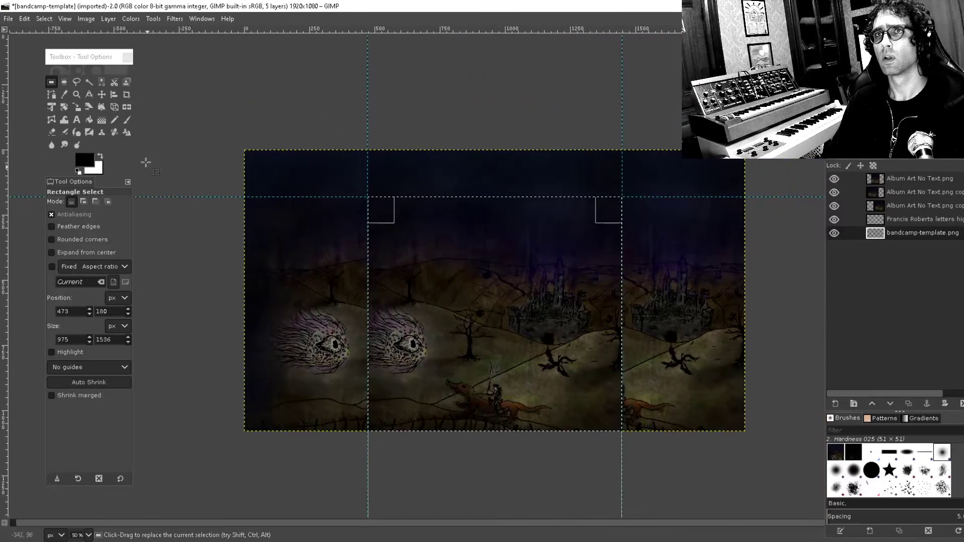
Step: Fill the selected page area with black and raise the bandcamp-template.png layer to the top of the layer stack
left_click(89, 120)
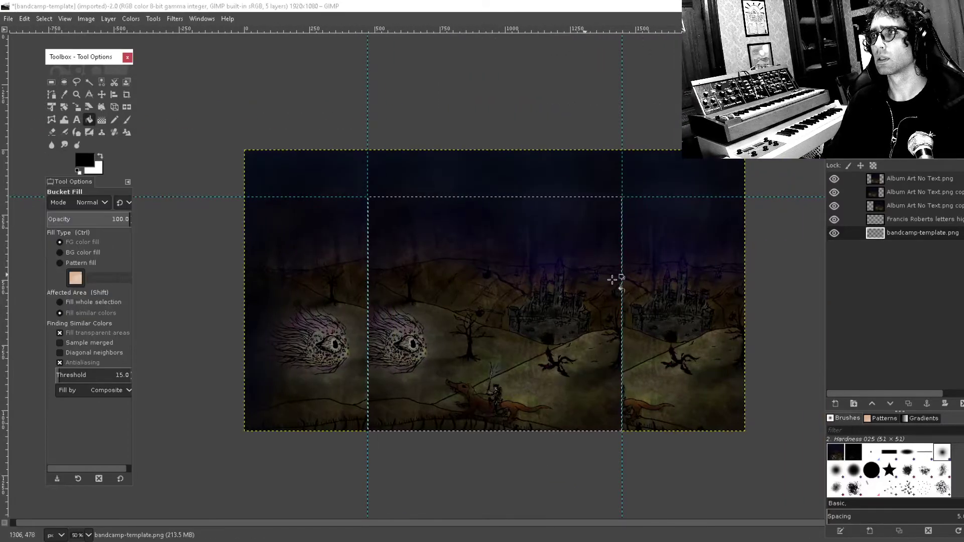
left_click(474, 290)
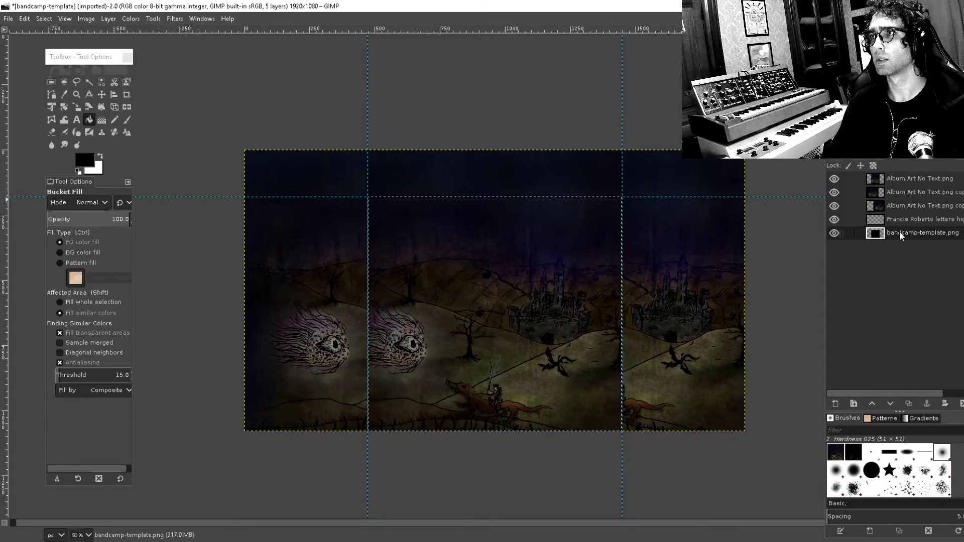
left_click_drag(900, 235, 904, 177)
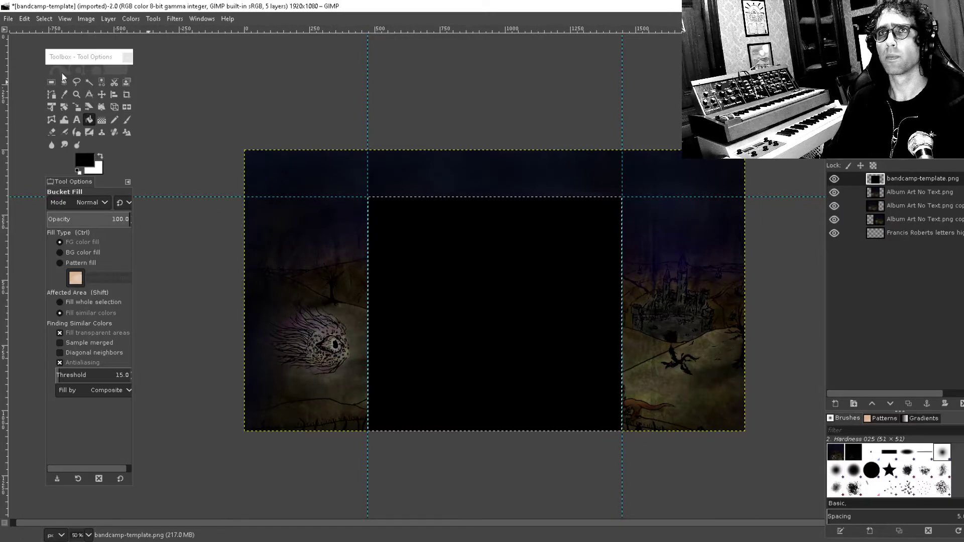
scroll(517, 119, "down", 1)
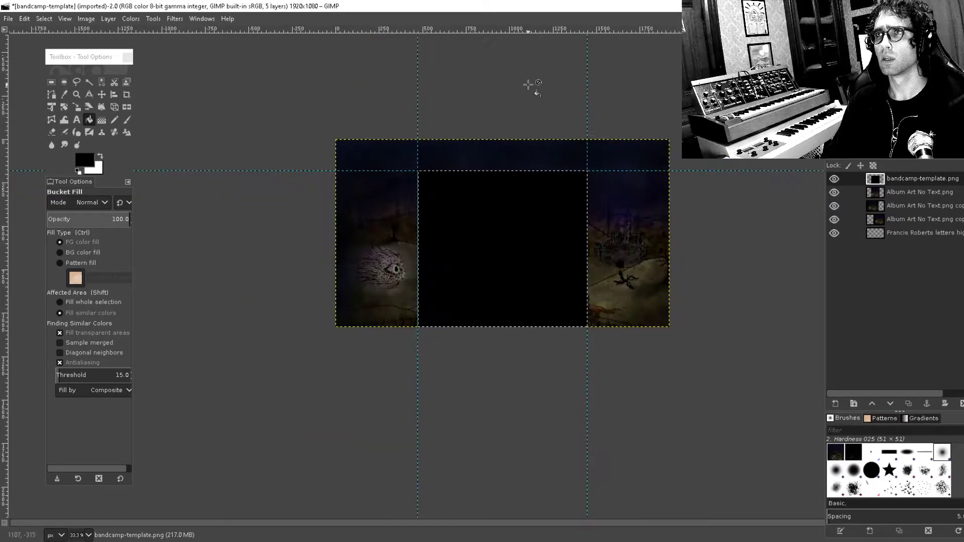
Step: Raise the artist-name lettering layer to the top of the stack and move the lettering into the header band above the black page area
left_click_drag(904, 232, 880, 186)
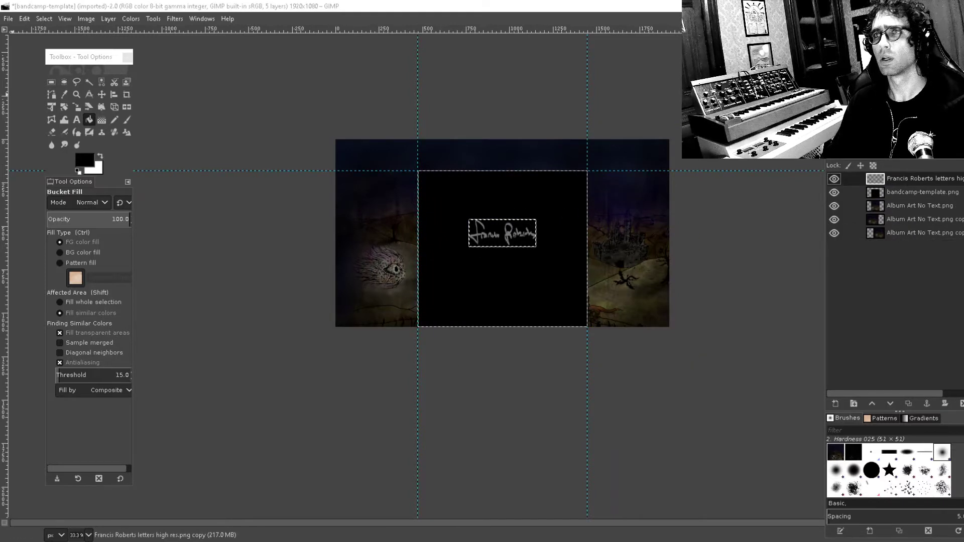
left_click(102, 94)
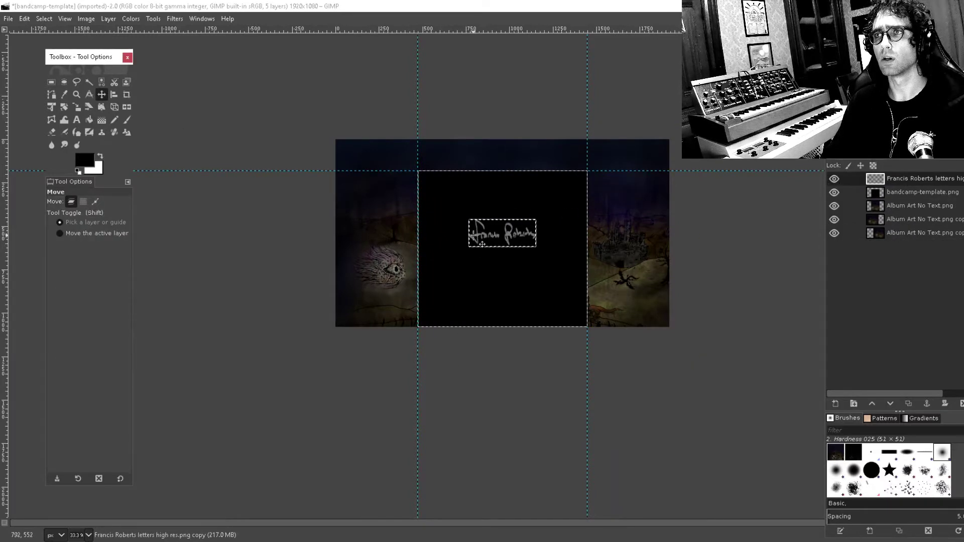
mouse_move(474, 235)
left_mouse_down()
mouse_move(474, 159)
mouse_move(71, 317)
left_mouse_up()
scroll(474, 160, "up", 3)
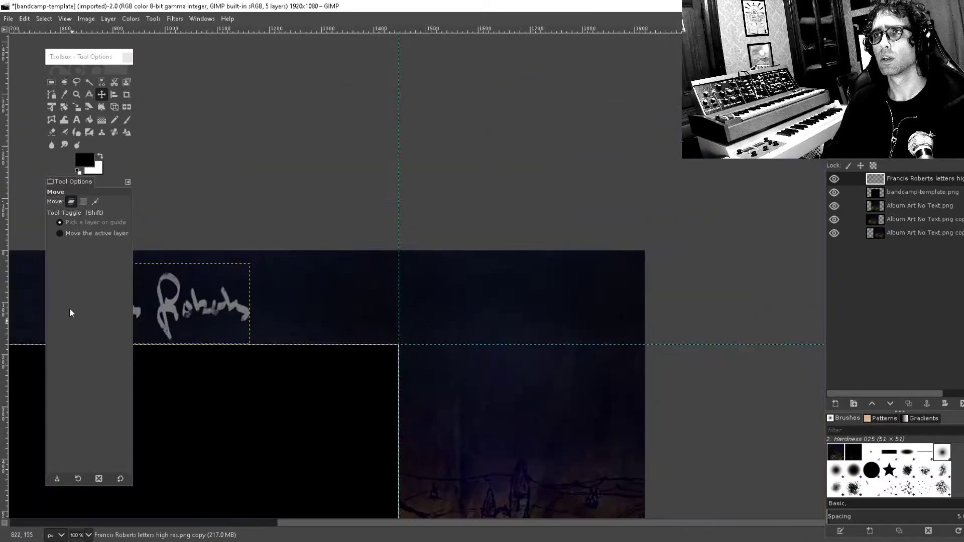
Step: Try to scale the artist-name lettering layer in the header band
left_click(76, 109)
scroll(495, 216, "left", 5)
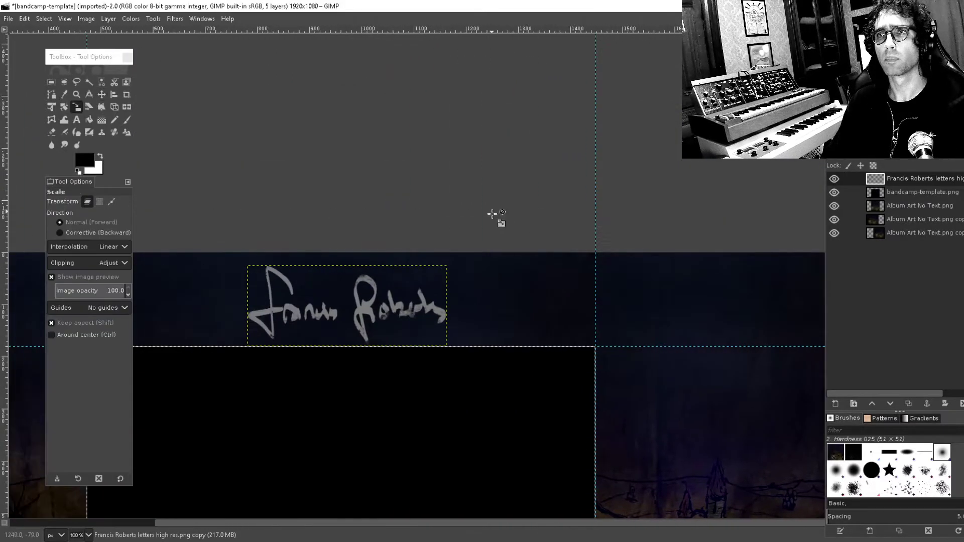
left_click(444, 316)
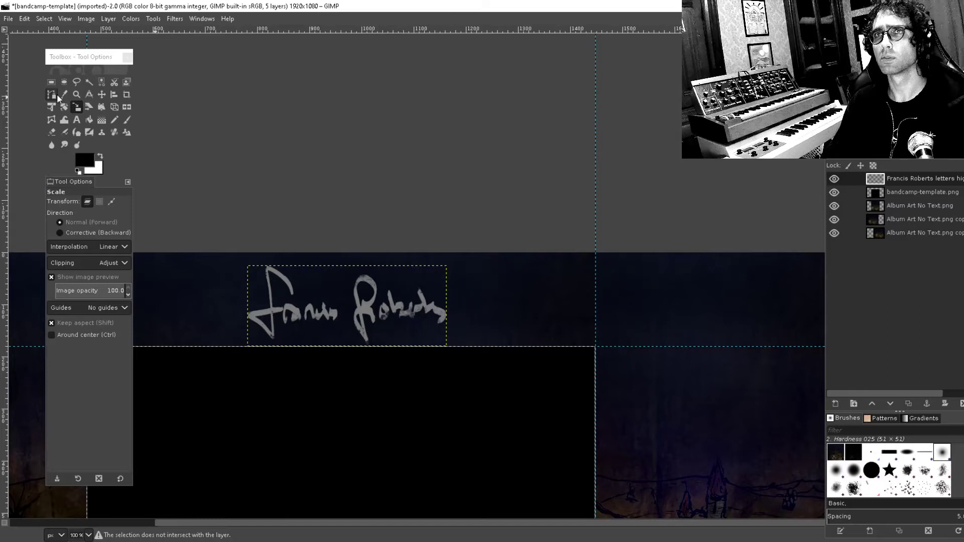
key("r")
left_click(80, 107)
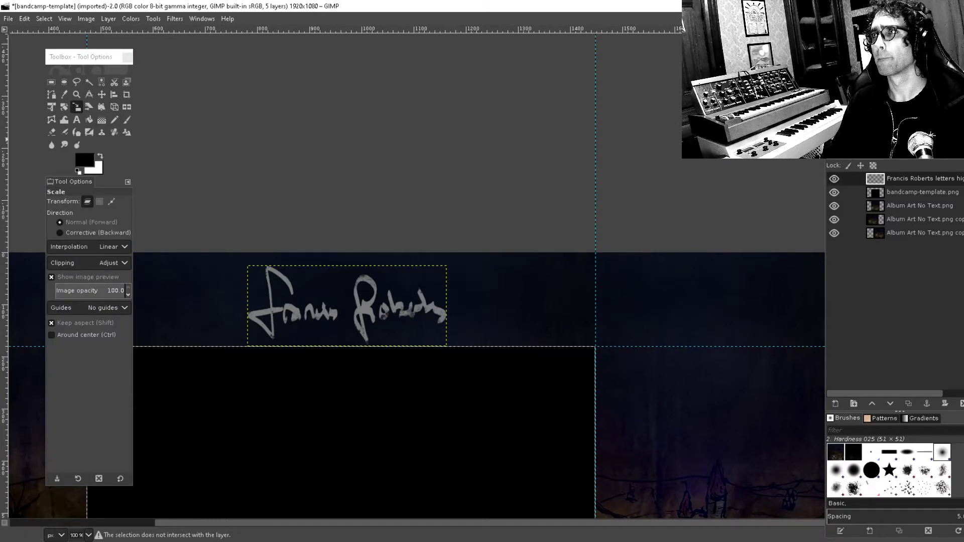
mouse_move(881, 109)
left_mouse_down()
mouse_move(875, 242)
mouse_move(640, 96)
mouse_move(881, 74)
left_mouse_up()
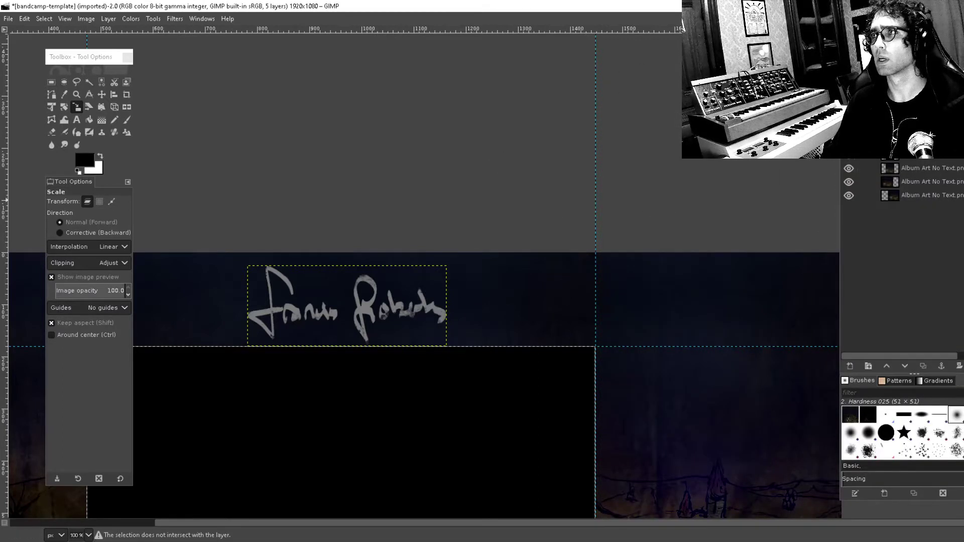
Step: Clear the rectangular selection and scale the artist-name lettering slightly smaller, keeping its aspect ratio
left_click(52, 83)
scroll(383, 134, "down", 3)
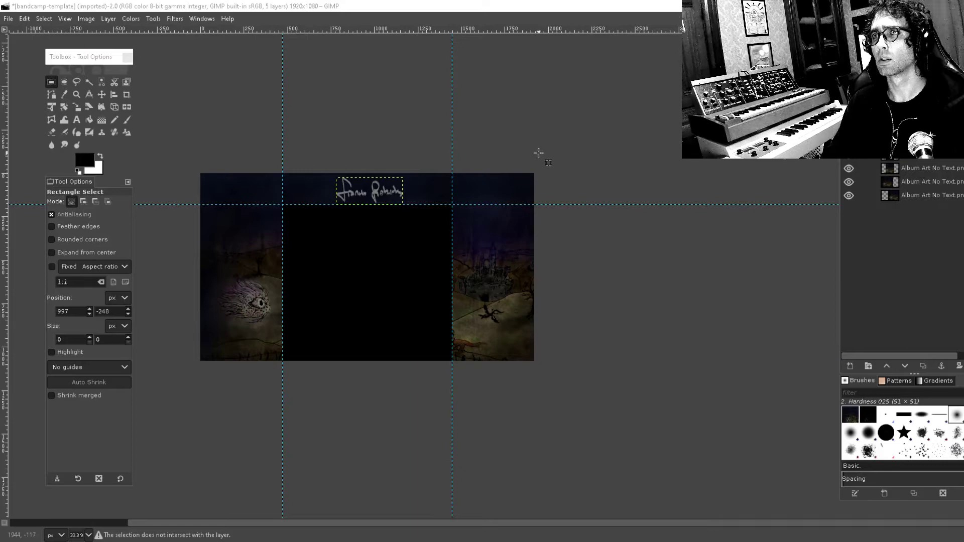
scroll(362, 173, "up", 3)
left_click(78, 108)
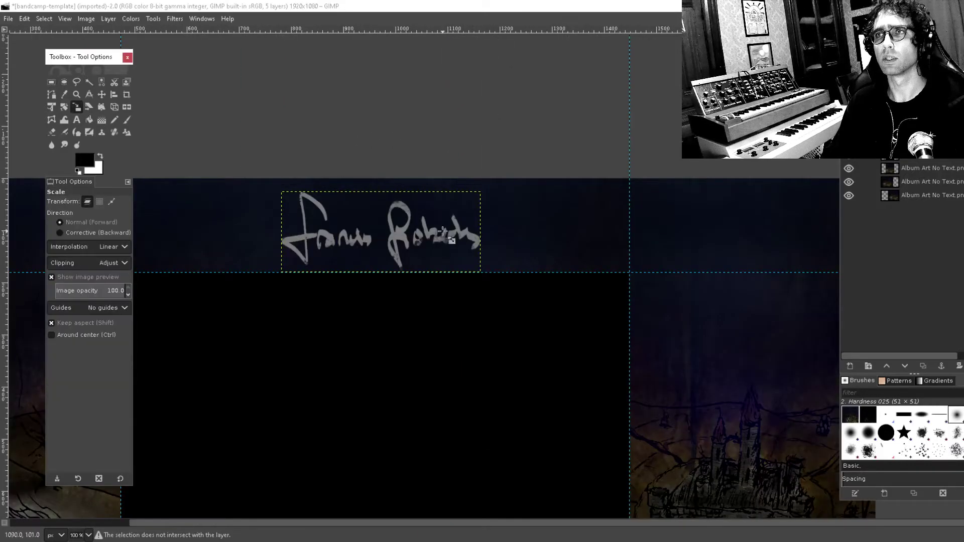
left_click(410, 247)
mouse_move(887, 69)
left_mouse_down()
mouse_move(714, 132)
mouse_move(708, 57)
left_mouse_up()
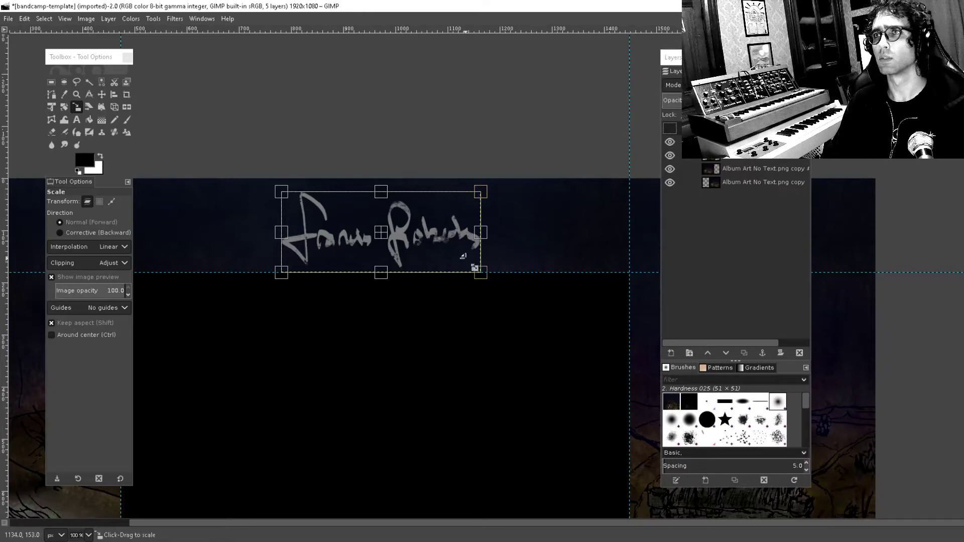
left_click_drag(480, 272, 430, 244)
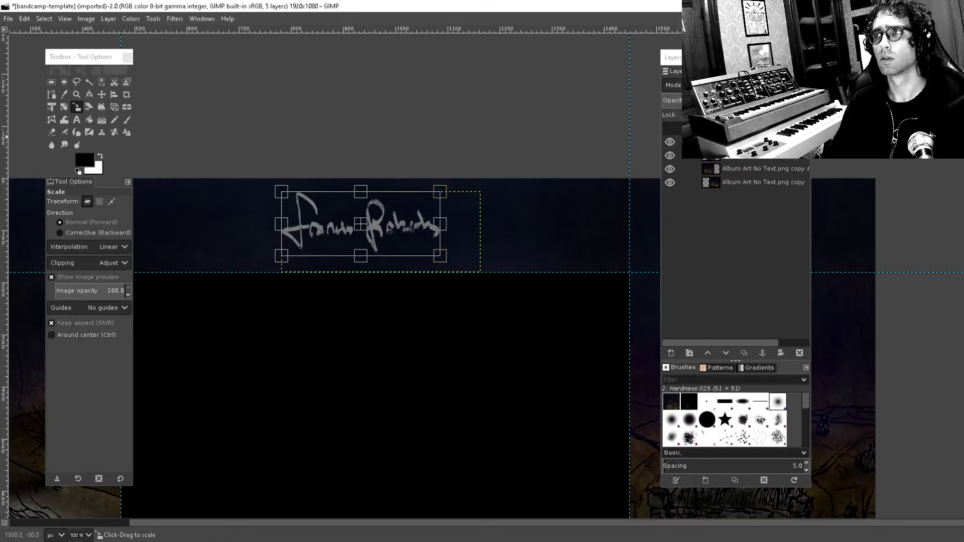
key("Return")
Step: Move the reduced artist-name lettering slightly right to center it in the header band above the page area
scroll(435, 235, "down", 3)
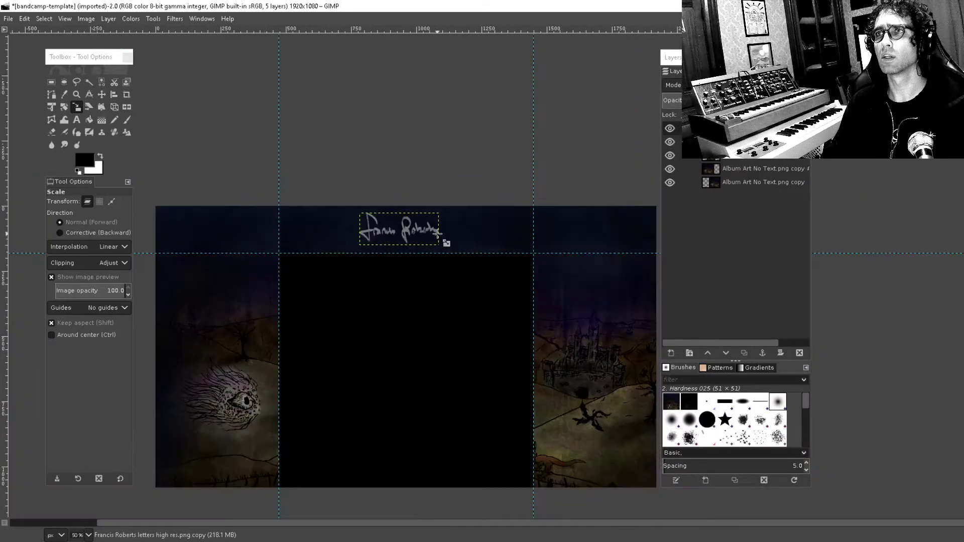
scroll(426, 236, "up", 3)
scroll(296, 189, "down", 1)
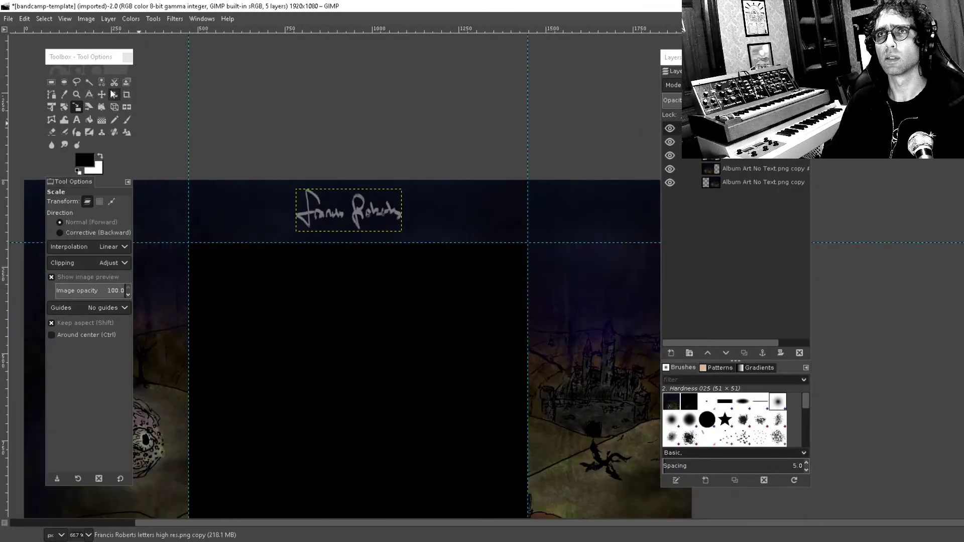
key("m")
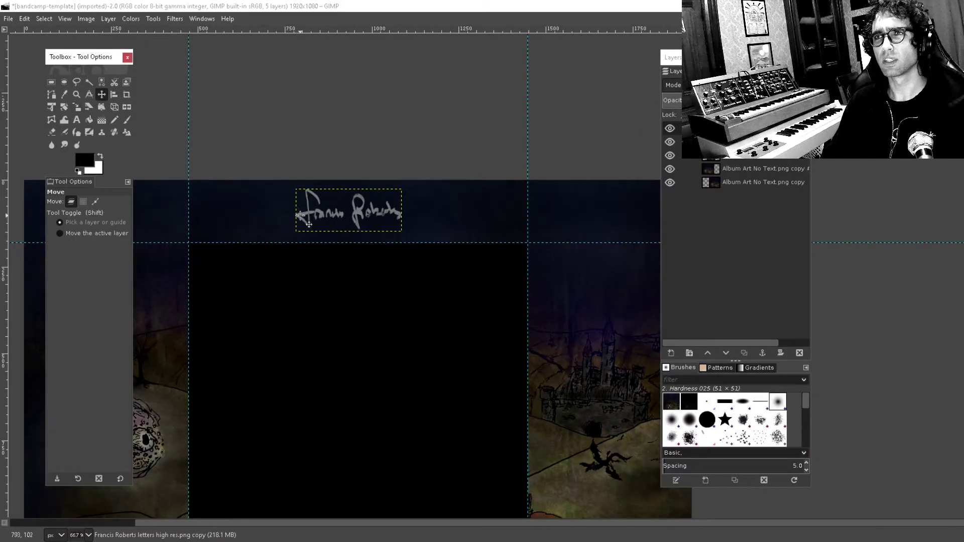
left_click_drag(309, 225, 318, 226)
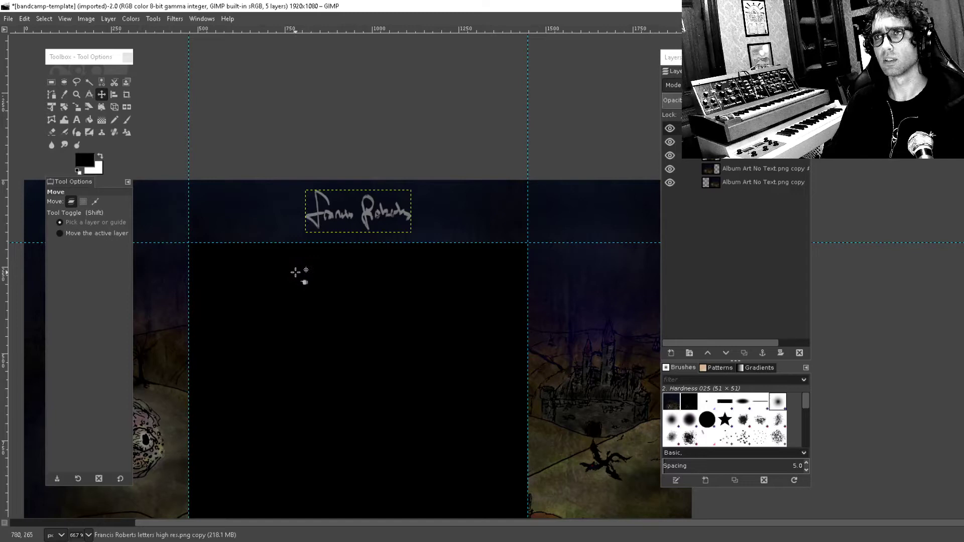
scroll(358, 261, "down", 3)
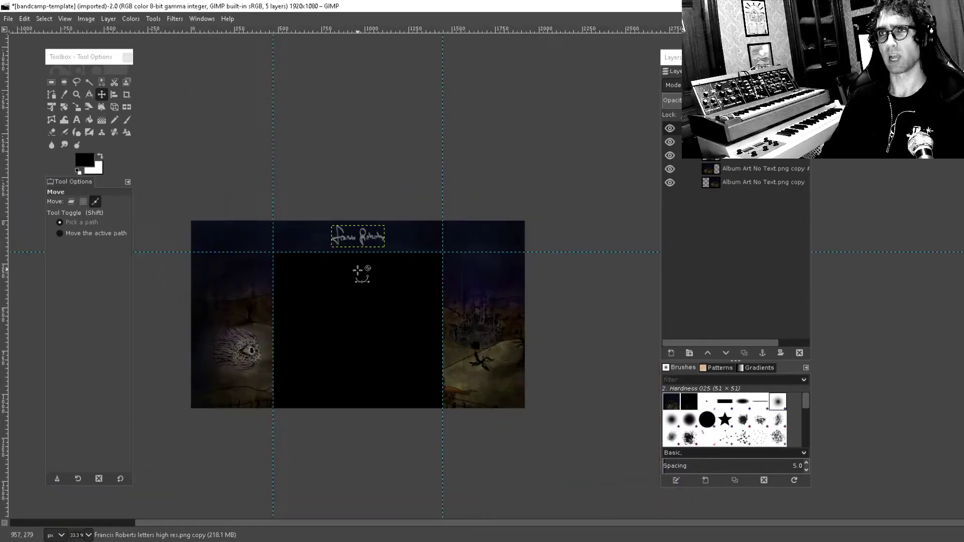
scroll(360, 265, "up", 2)
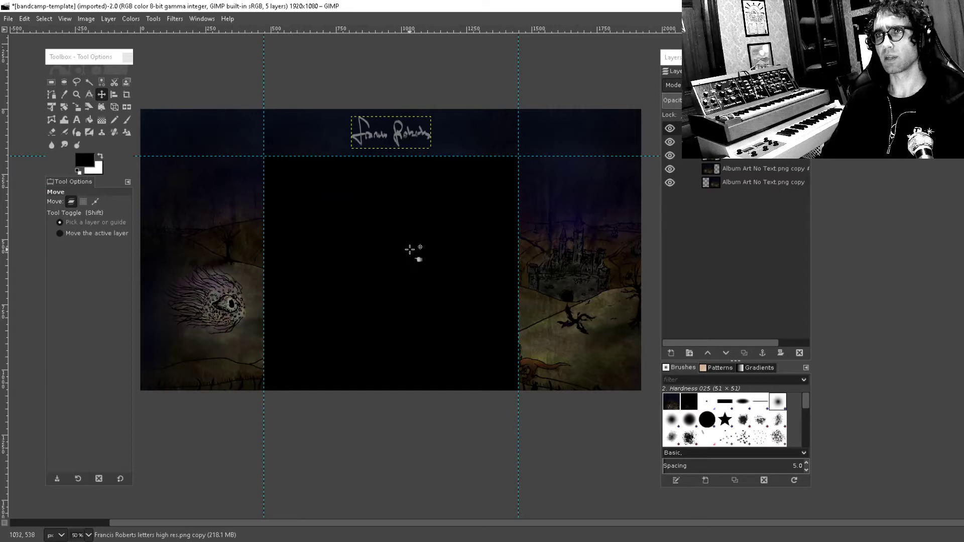
left_click_drag(437, 250, 452, 306)
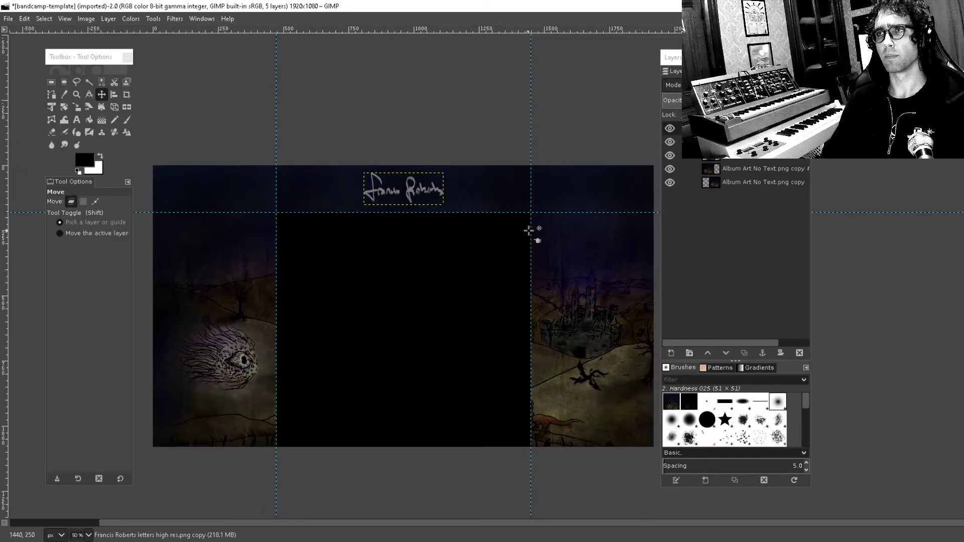
left_click_drag(538, 203, 430, 181)
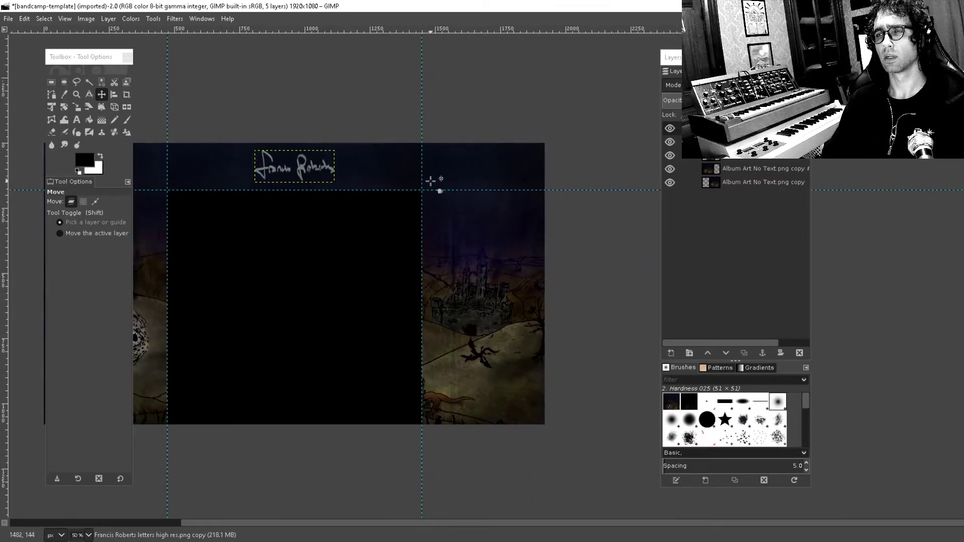
left_click_drag(405, 345, 316, 288)
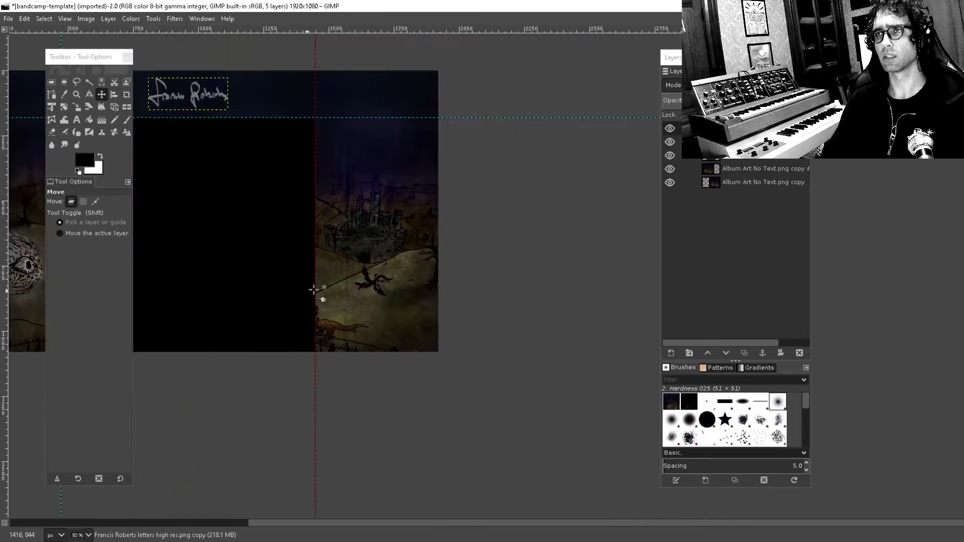
Step: Move the right-side album art layer right so the bare tree and horseback rider show beside the black page area
scroll(319, 303, "up", 4)
scroll(352, 210, "down", 3)
scroll(352, 209, "down", 3)
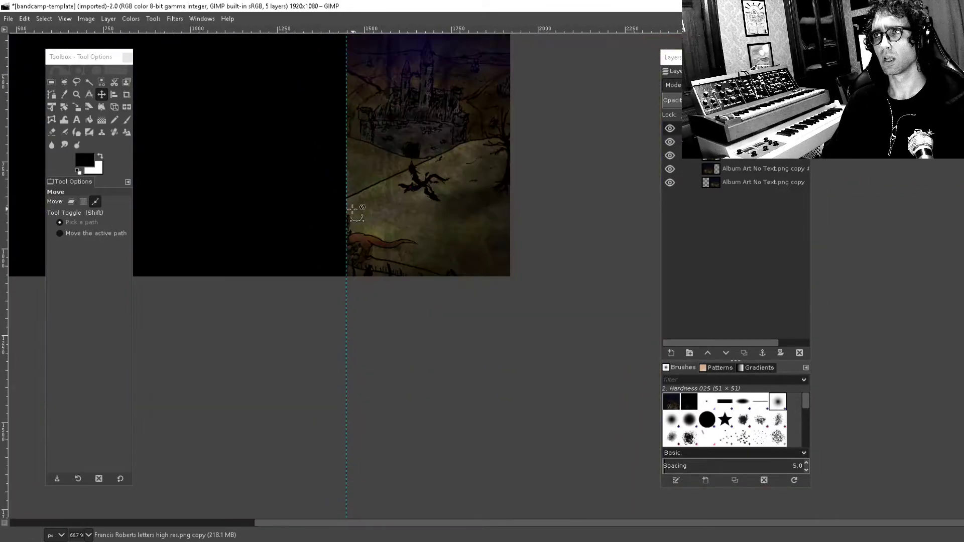
left_click(666, 156)
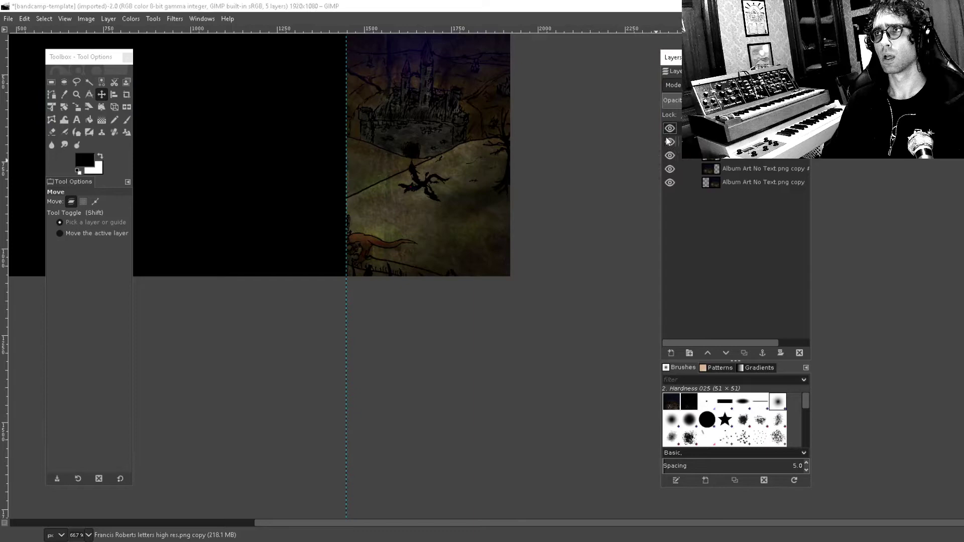
left_click(670, 182)
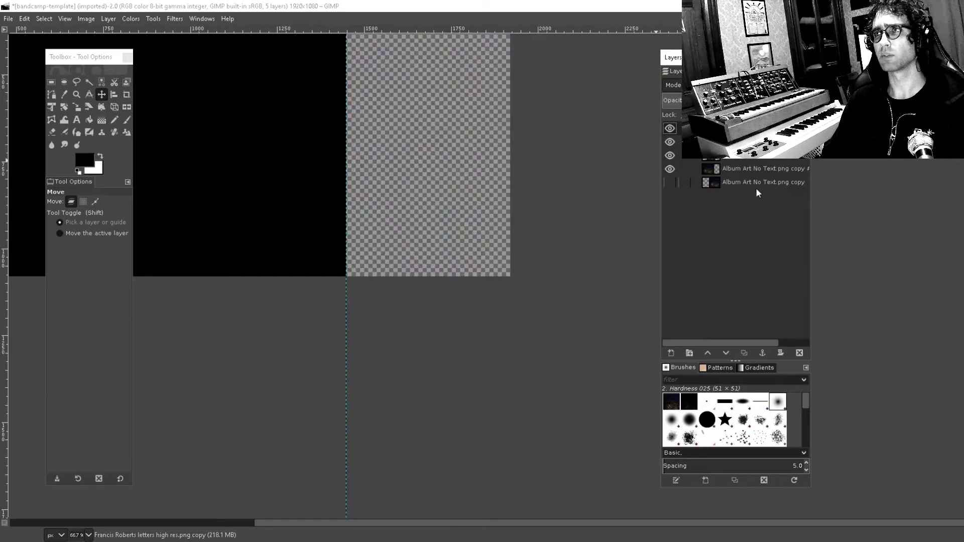
left_click(670, 183)
left_click(719, 183)
left_click_drag(470, 148, 455, 373)
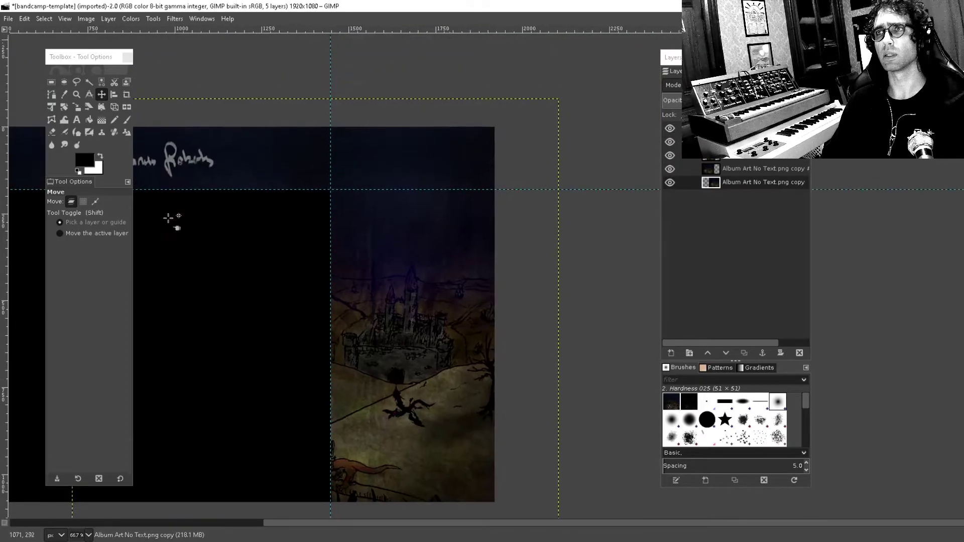
scroll(408, 209, "down", 4)
left_click_drag(444, 236, 521, 224)
left_click_drag(401, 200, 447, 285)
scroll(444, 277, "down", 2)
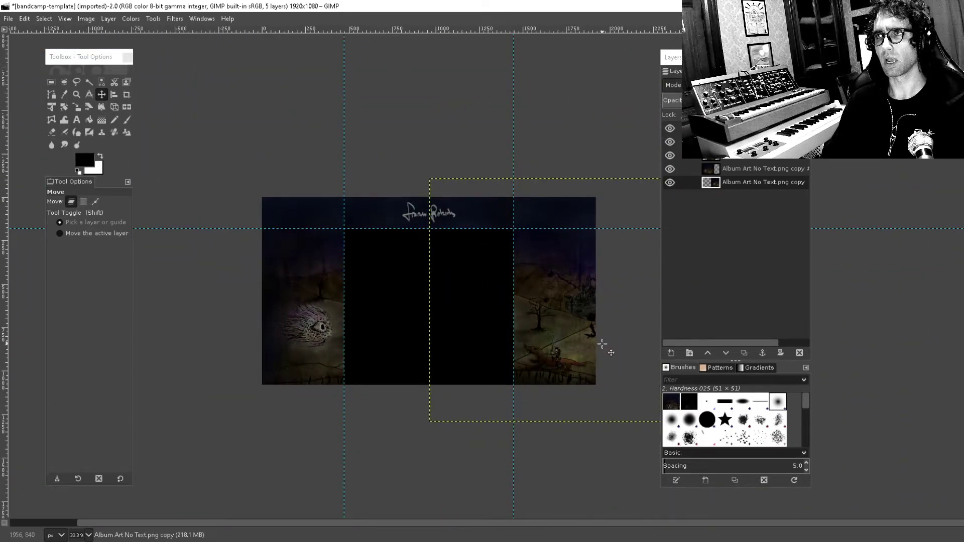
left_click_drag(609, 347, 614, 347)
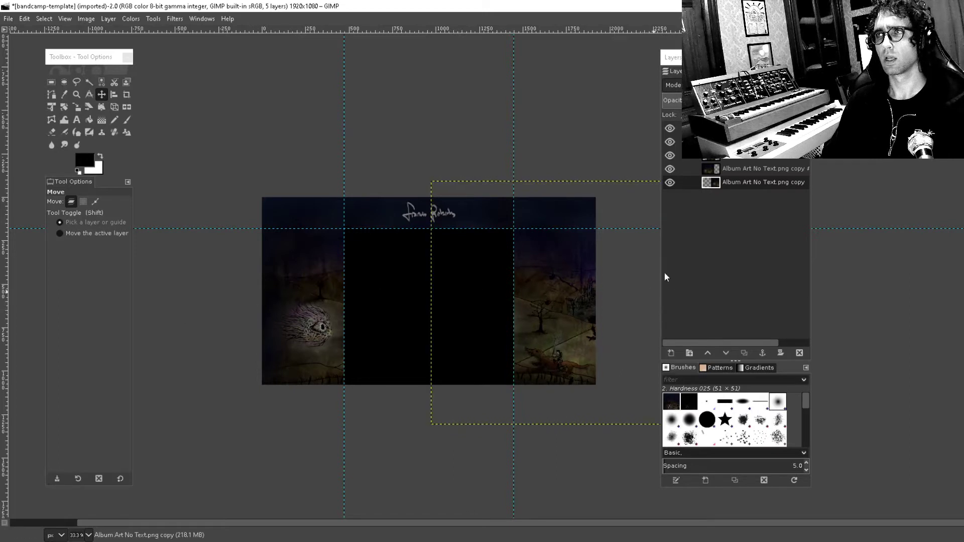
Step: Nudge the left-side album art layer slightly upward beside the black page area
left_click(746, 169)
left_click_drag(275, 310, 275, 297)
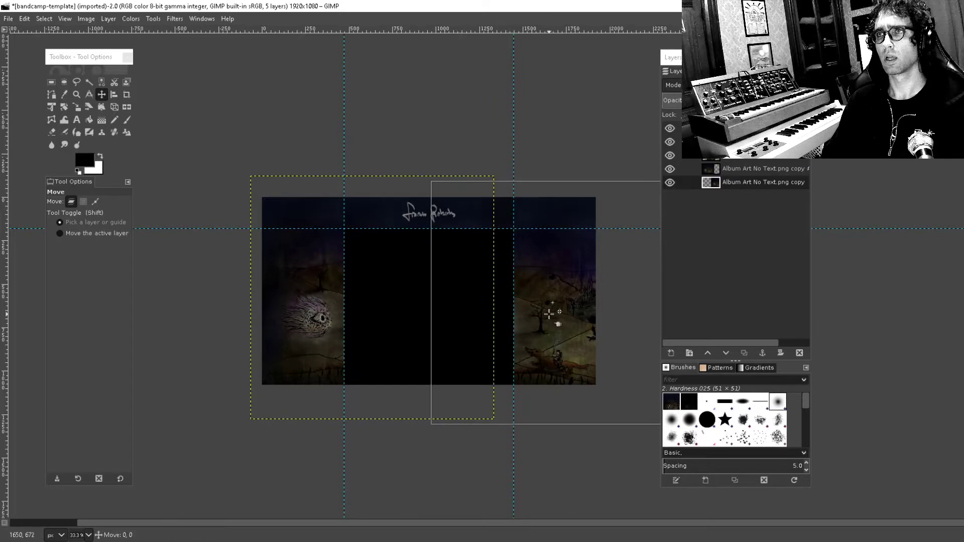
left_click(723, 182)
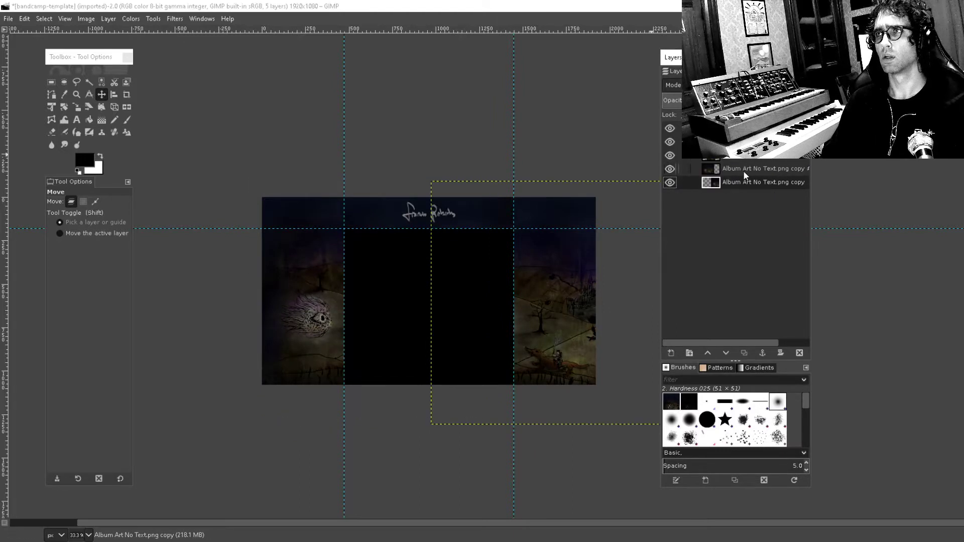
left_click(723, 128)
scroll(568, 236, "down", 1)
scroll(558, 217, "up", 2)
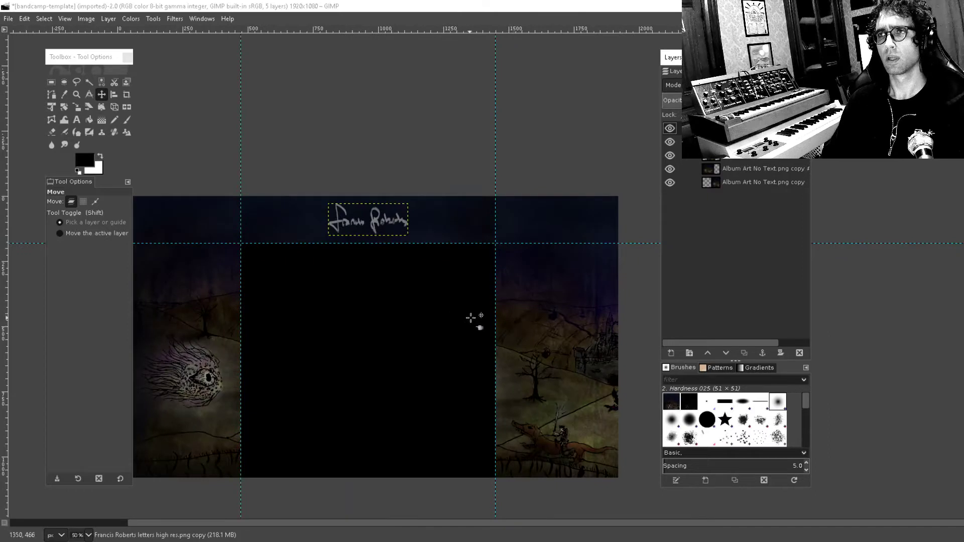
left_click_drag(350, 310, 460, 314)
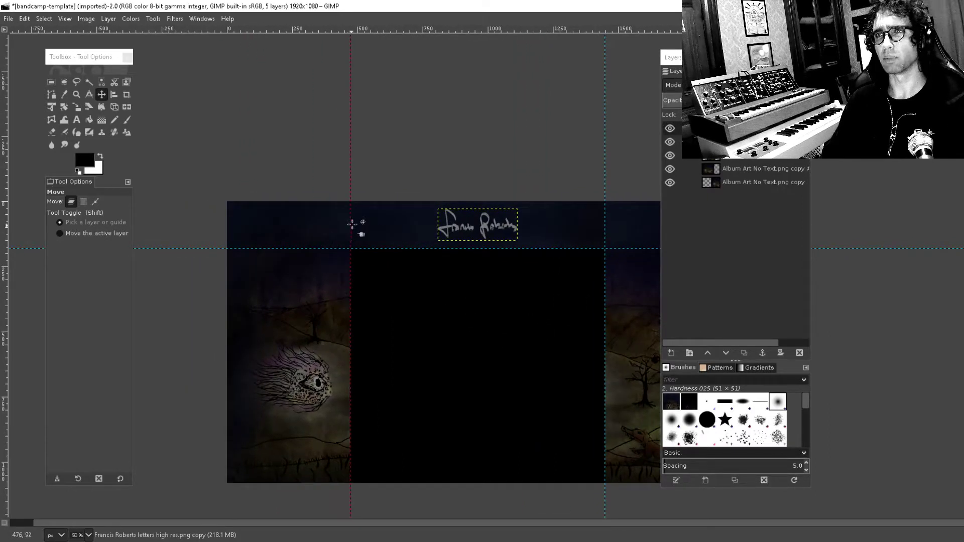
Step: Try the Eraser on the left-side album art layer where it meets the header band, then undo the stroke
left_click(719, 172)
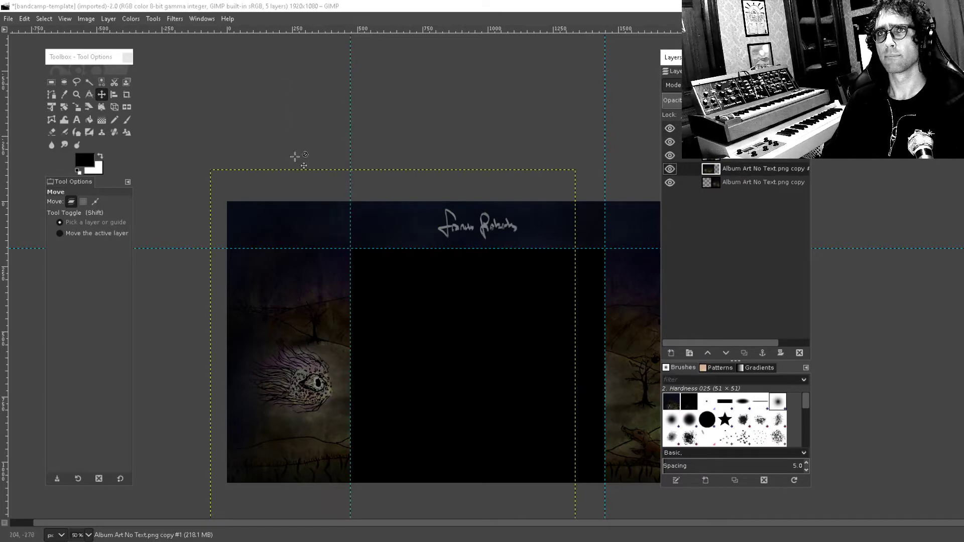
scroll(340, 196, "up", 5)
scroll(352, 209, "down", 5)
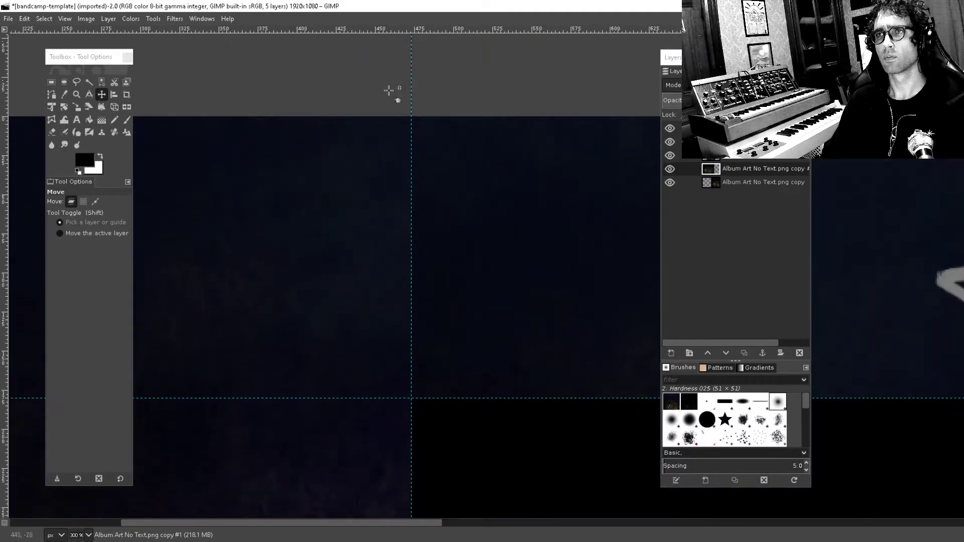
left_click(730, 169)
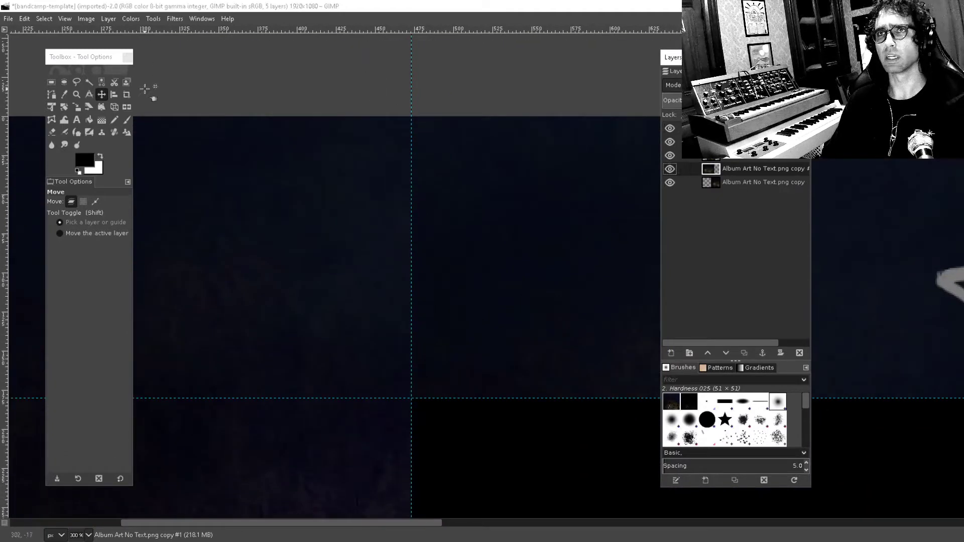
left_click(52, 133)
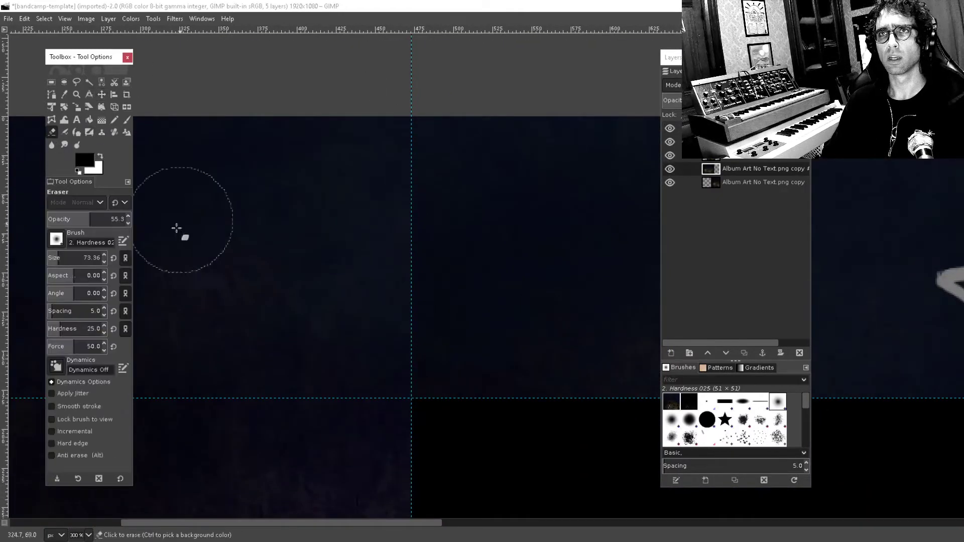
left_click(412, 150)
key("ctrl+z")
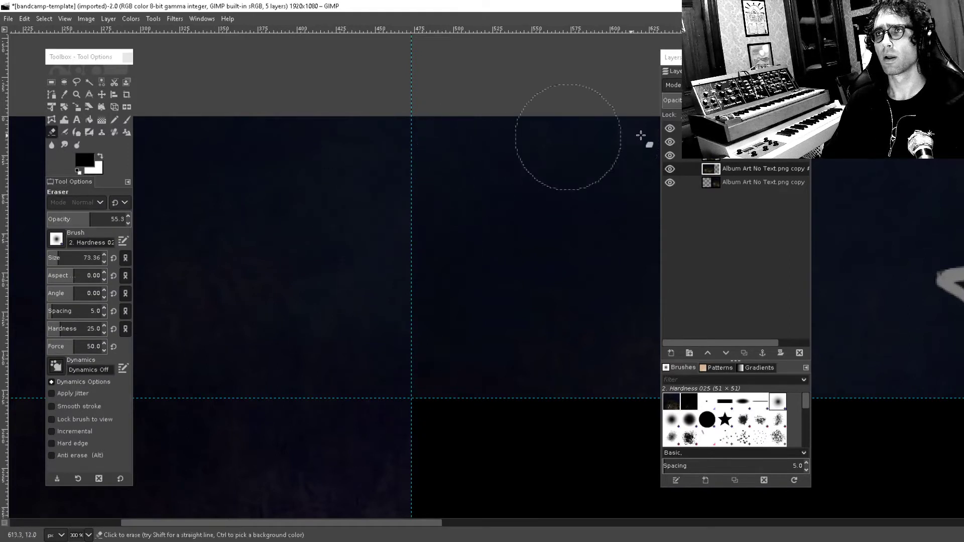
Step: Select the album art layer that covers the header band, hiding and reshowing layers to tell which part each one covers
left_click(671, 169)
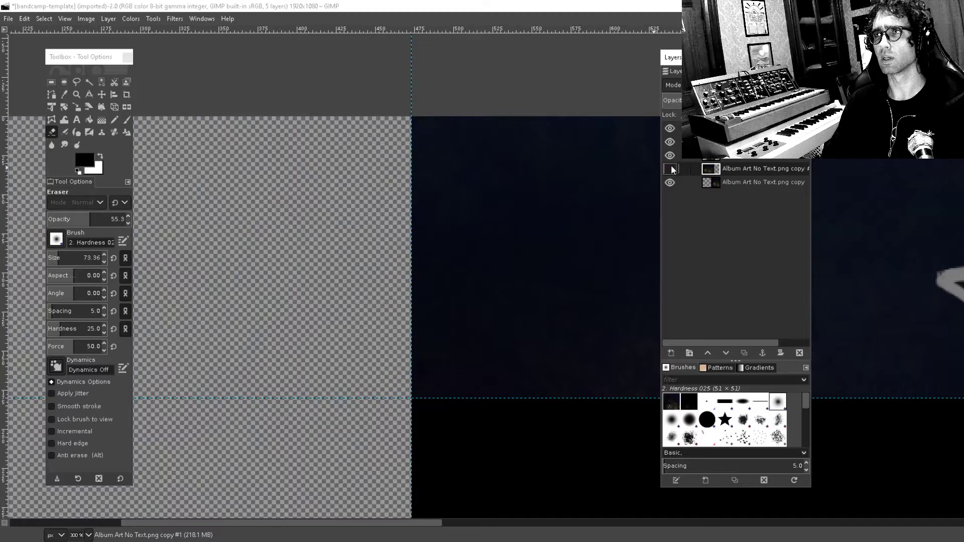
left_click(670, 170)
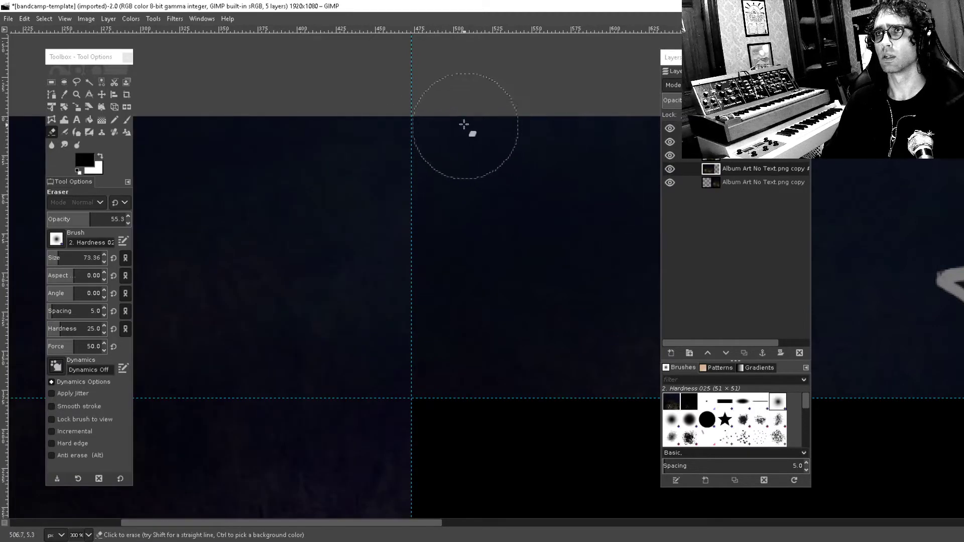
left_click(736, 160)
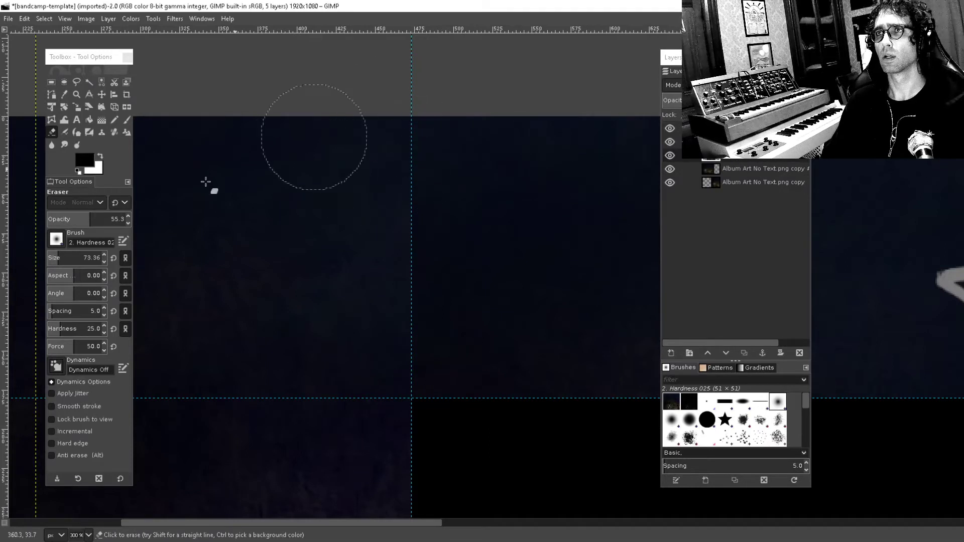
left_click_drag(322, 161, 487, 129)
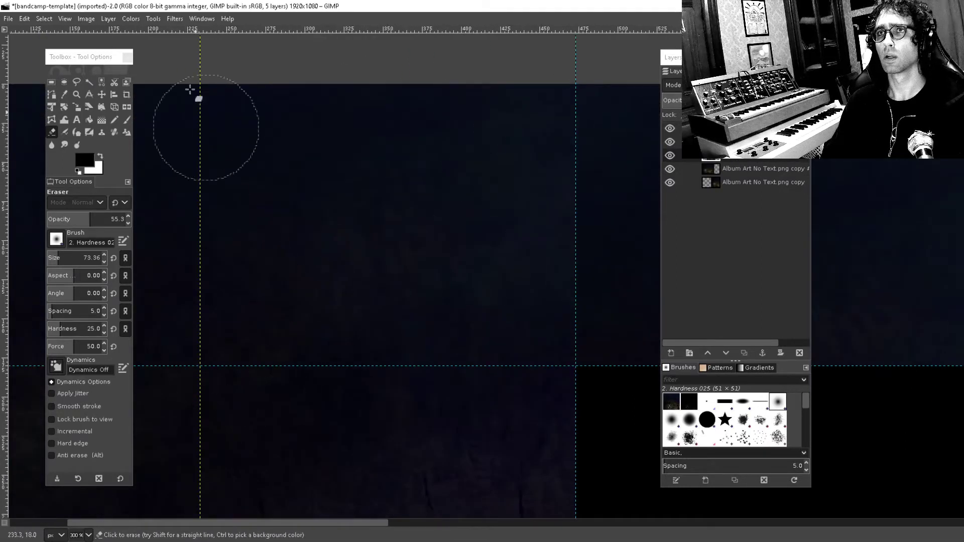
scroll(597, 186, "up", 1)
scroll(597, 187, "right", 4)
left_click(670, 155)
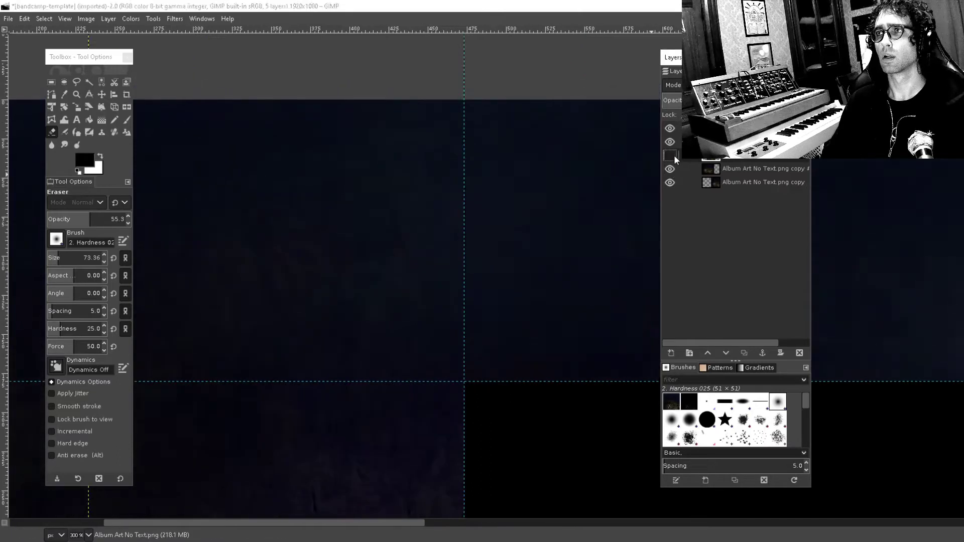
left_click(674, 157)
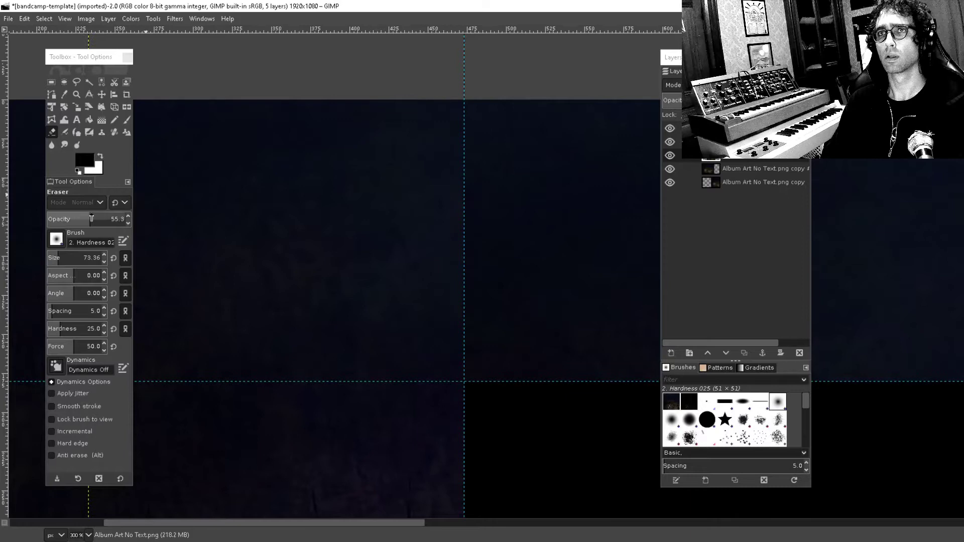
Step: Set the Eraser to opacity 72.7 and size 339.24 and soften the left end of the header artwork
left_click_drag(99, 218, 104, 219)
mouse_move(79, 256)
left_mouse_down()
mouse_move(387, 165)
mouse_move(420, 168)
mouse_move(558, 326)
mouse_move(590, 338)
left_mouse_up()
scroll(377, 286, "right", 5)
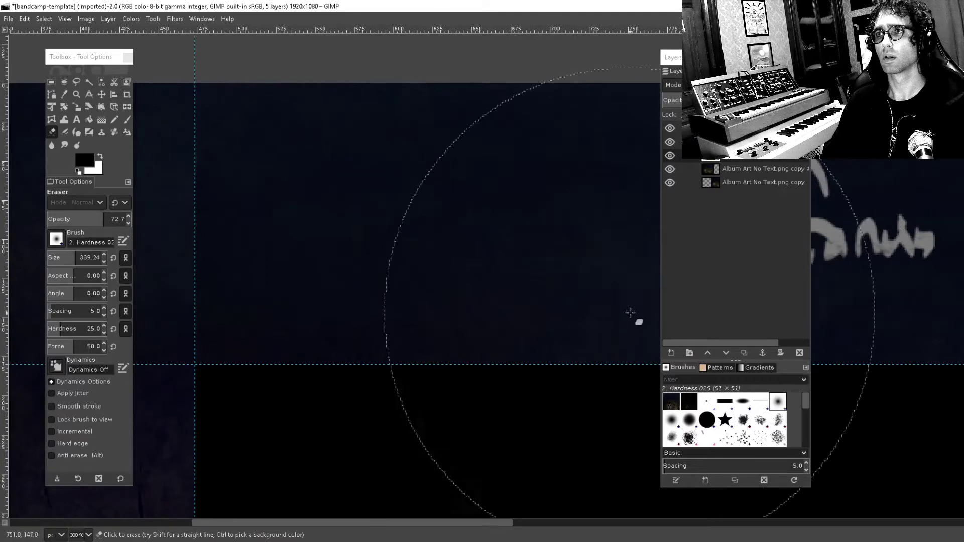
key("ctrl")
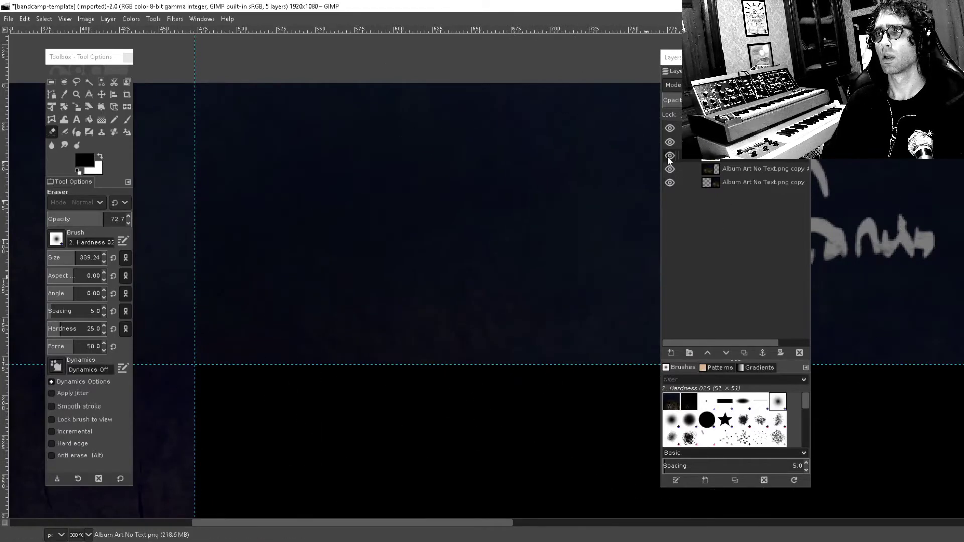
scroll(527, 227, "down", 3)
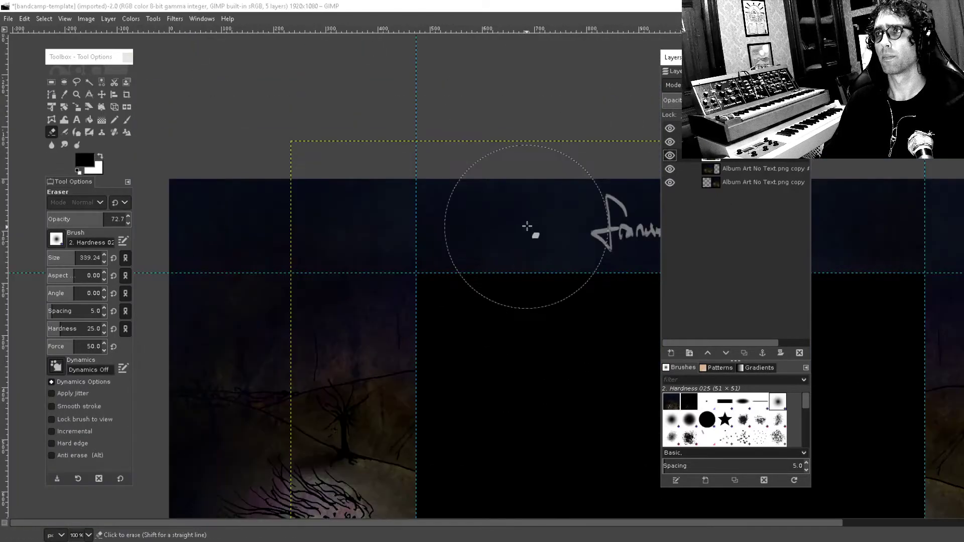
Step: Erase along both ends of the header artwork layer to blend it into the side artwork
left_click_drag(539, 213, 482, 243)
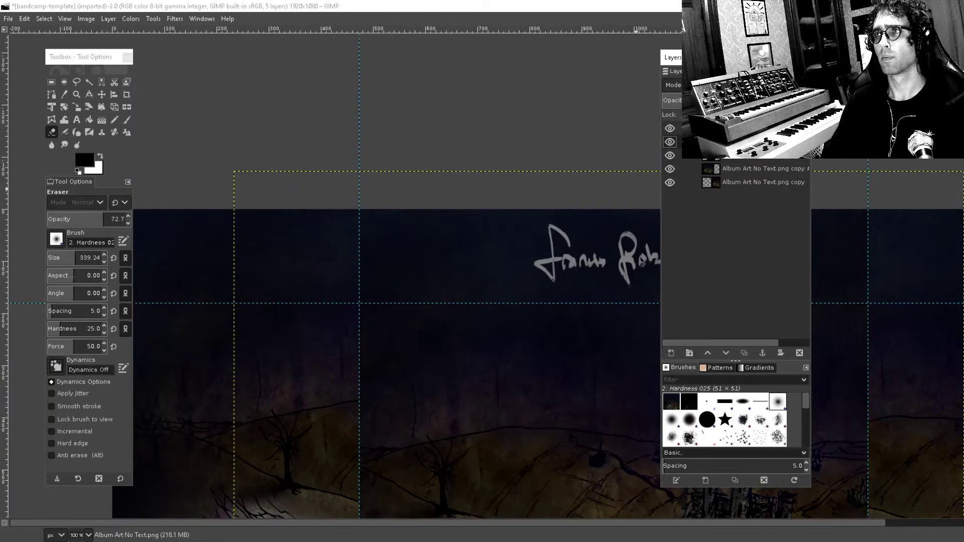
left_click_drag(721, 158, 734, 161)
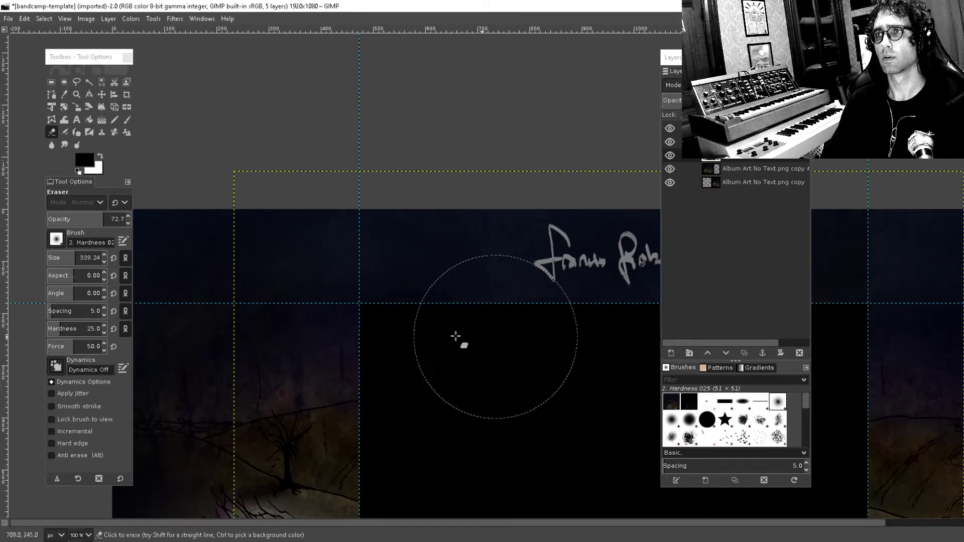
left_click_drag(475, 333, 244, 310)
scroll(538, 306, "right", 3)
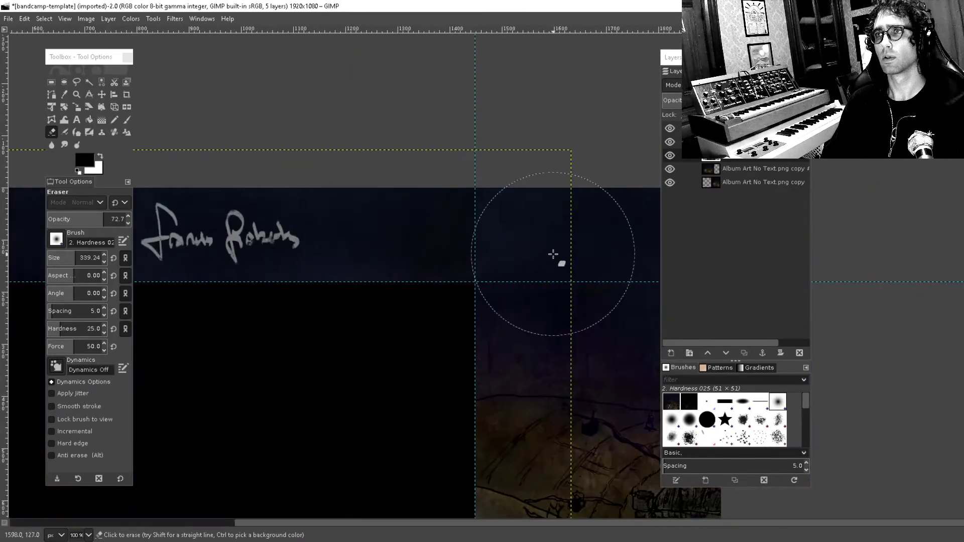
scroll(495, 244, "left", 6)
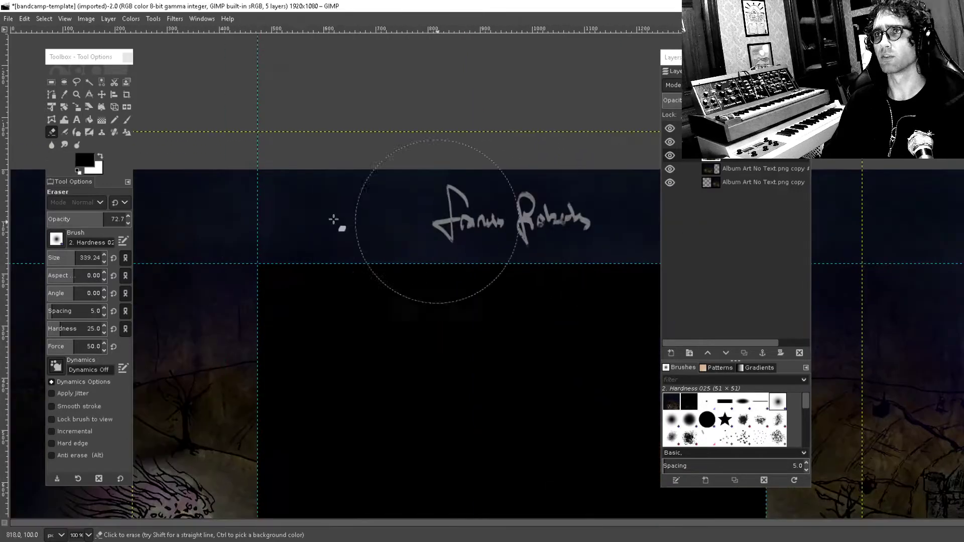
scroll(374, 251, "right", 8)
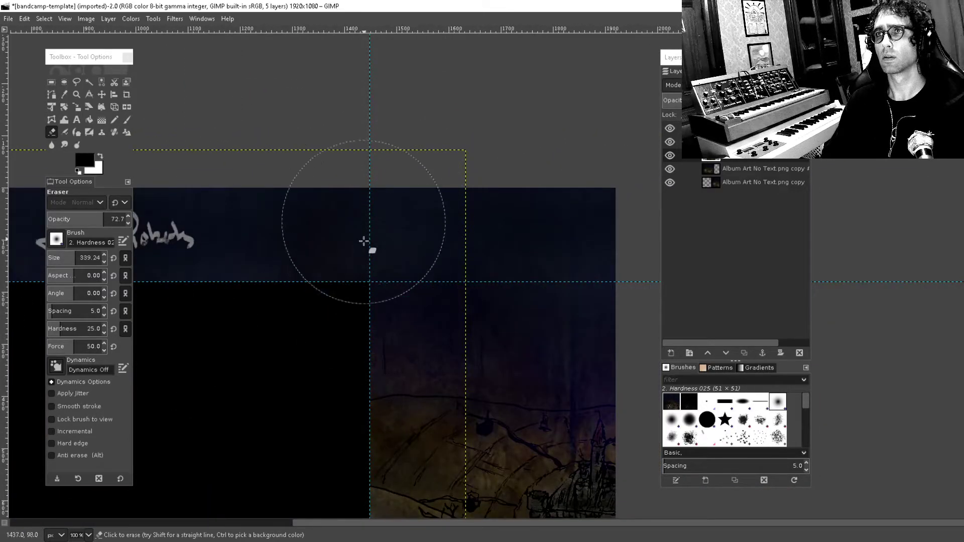
scroll(351, 241, "down", 2)
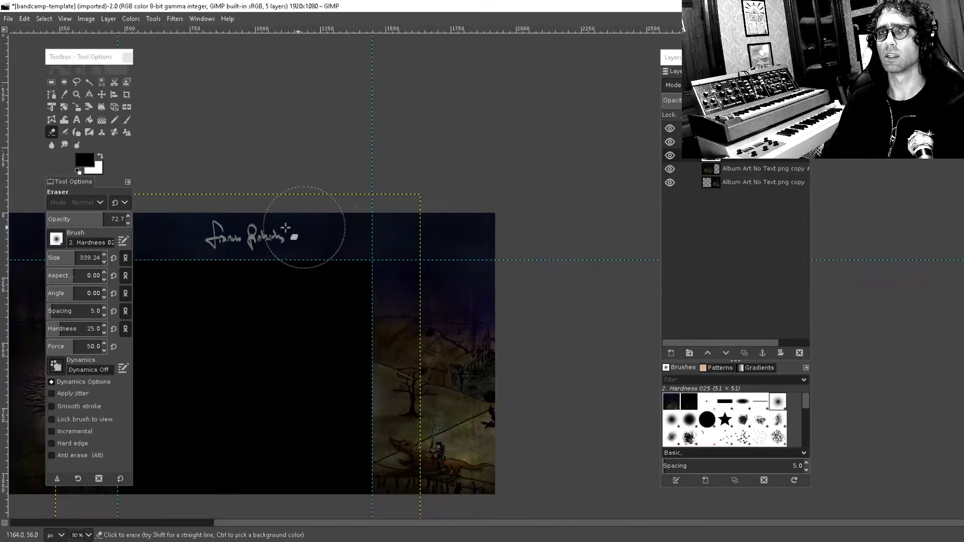
Step: Lower the Eraser opacity to 38.7 and lightly blend the ends of the header artwork
scroll(318, 209, "up", 2)
left_click(76, 219)
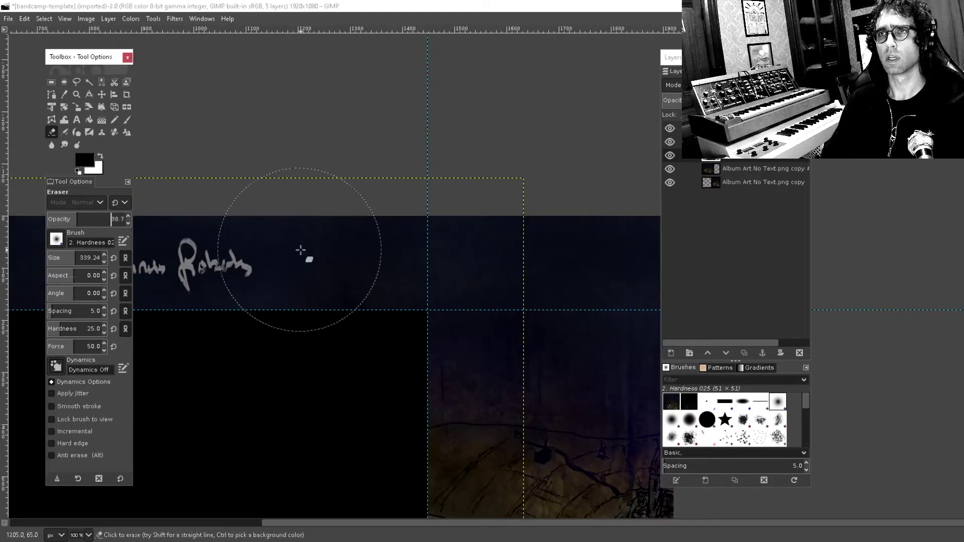
left_click_drag(296, 343, 653, 253)
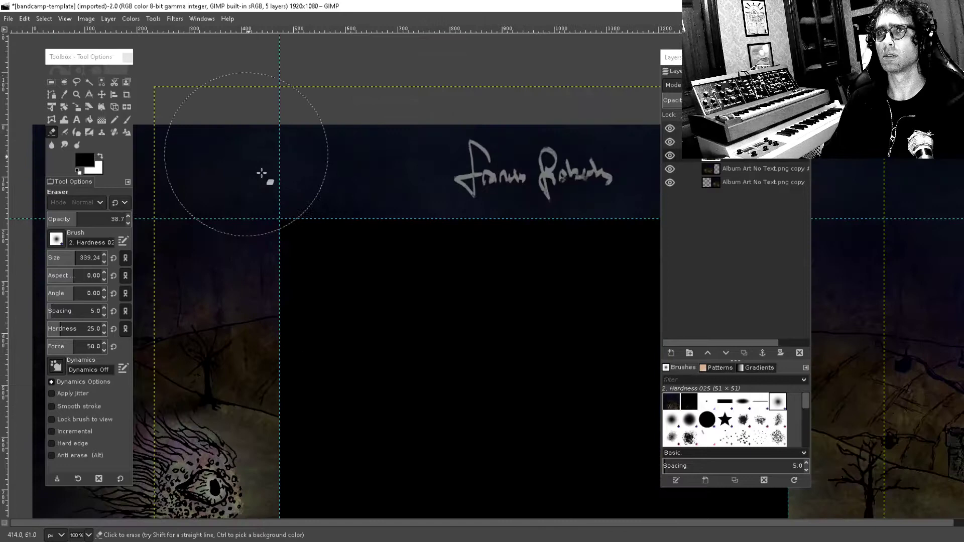
Step: Review the whole background at a small scale and select the template layer holding the black page area
scroll(555, 251, "down", 2)
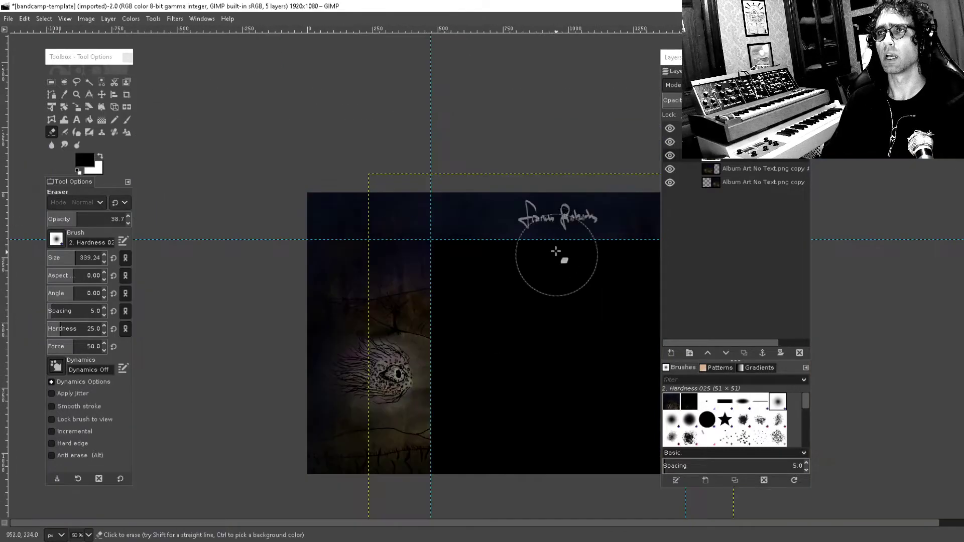
left_click_drag(556, 251, 401, 276)
scroll(335, 305, "down", 1)
left_click_drag(338, 305, 396, 322)
scroll(395, 300, "up", 1)
scroll(390, 334, "down", 2)
left_click(738, 128)
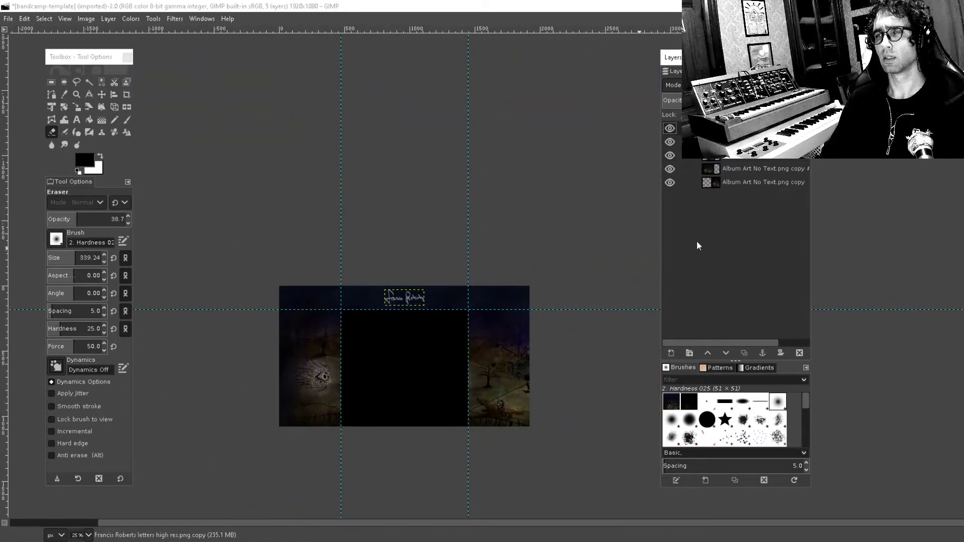
left_click(718, 142)
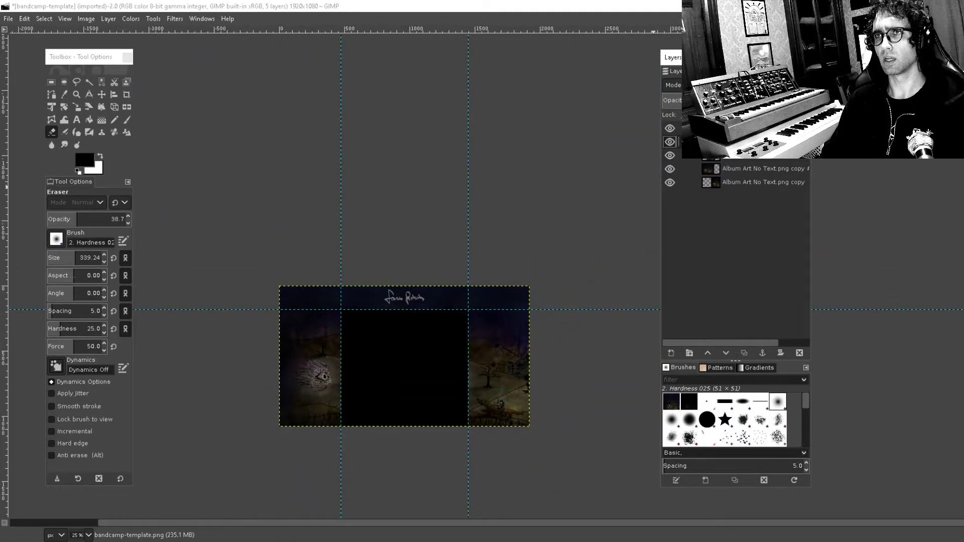
Step: Flatten the image into a single layer and duplicate it
right_click(736, 142)
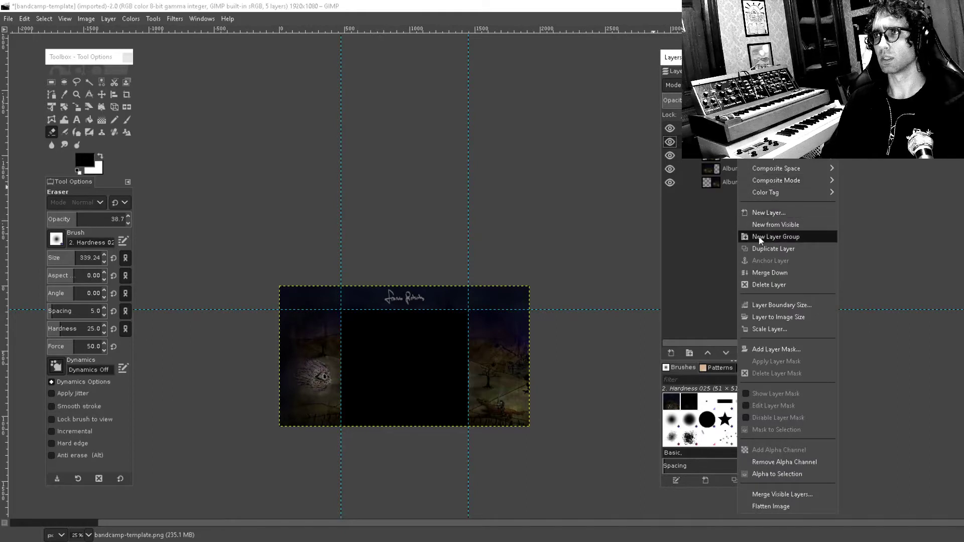
left_click(797, 506)
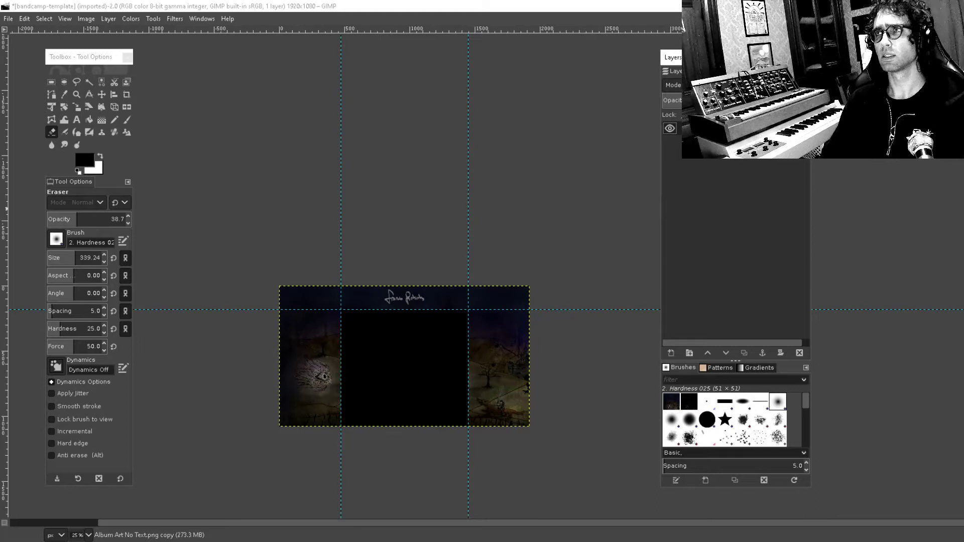
right_click(726, 127)
left_click(778, 239)
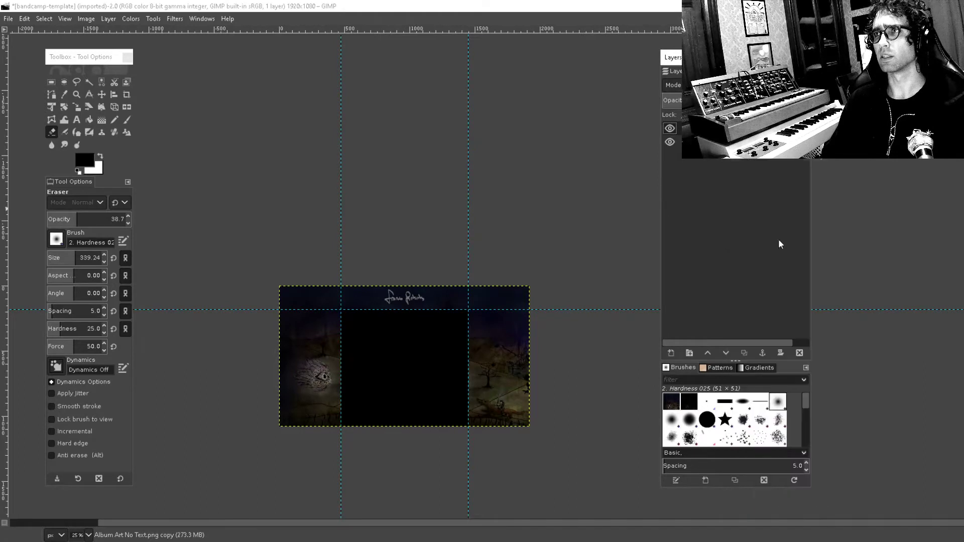
Step: Apply the RGB Noise filter to the duplicate layer with red, green and blue at 0.200
left_click(153, 18)
mouse_move(128, 19)
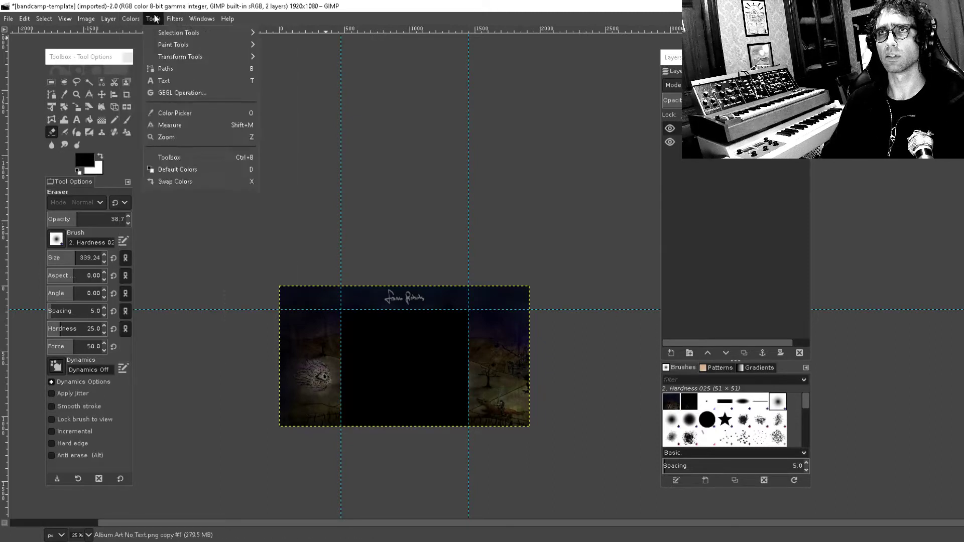
mouse_move(193, 14)
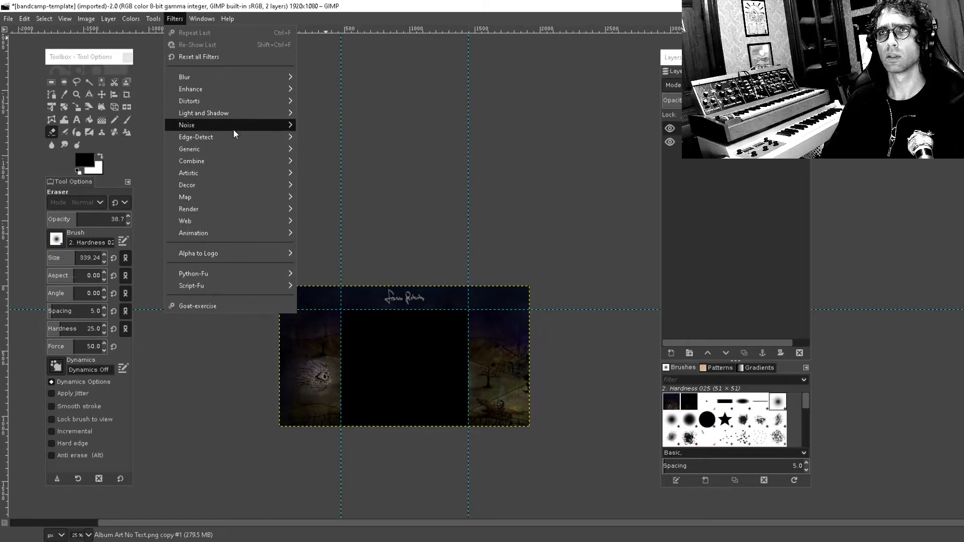
mouse_move(233, 127)
left_click(346, 173)
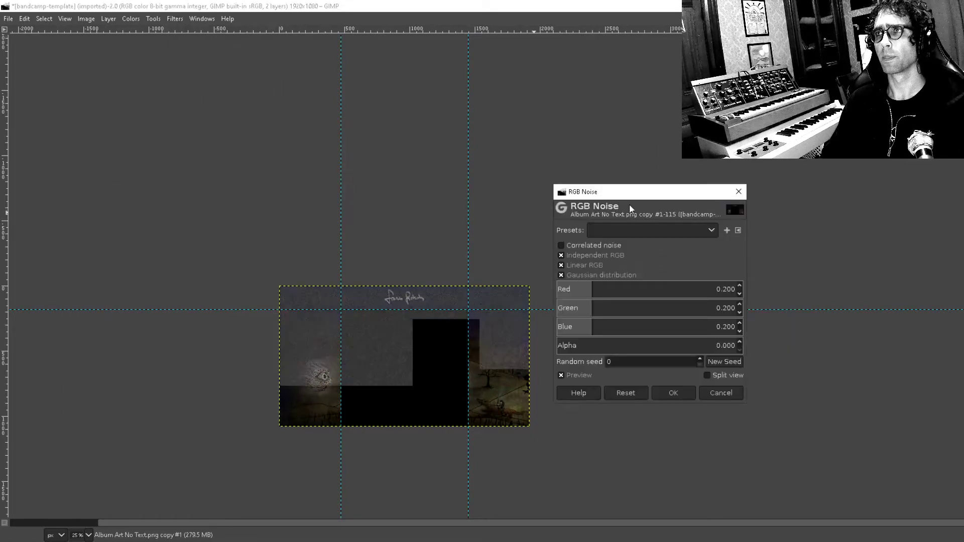
left_click(662, 394)
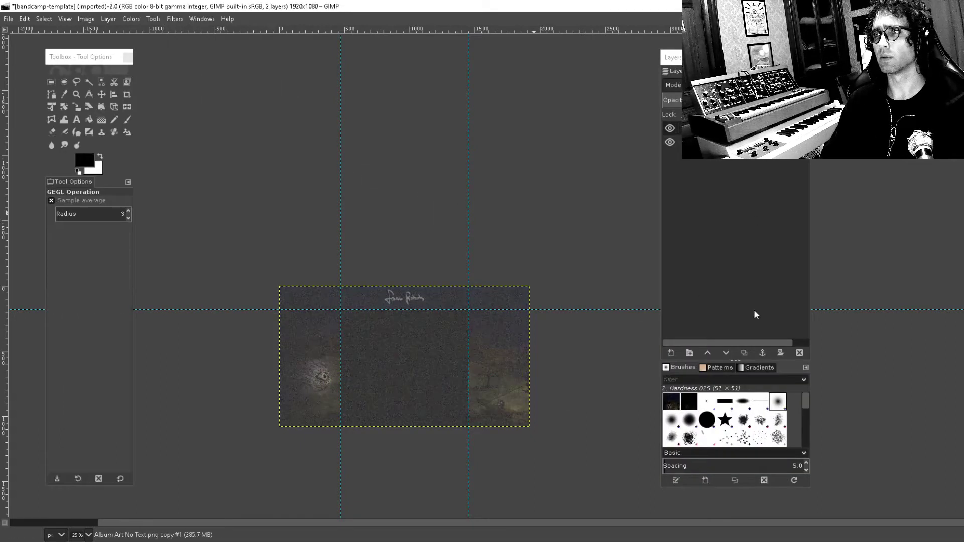
Step: Move the noisy copy beneath the clean layer, let its grain show faintly through the lowered clean layer, and flatten the image
left_click_drag(723, 128, 723, 146)
left_click(723, 128)
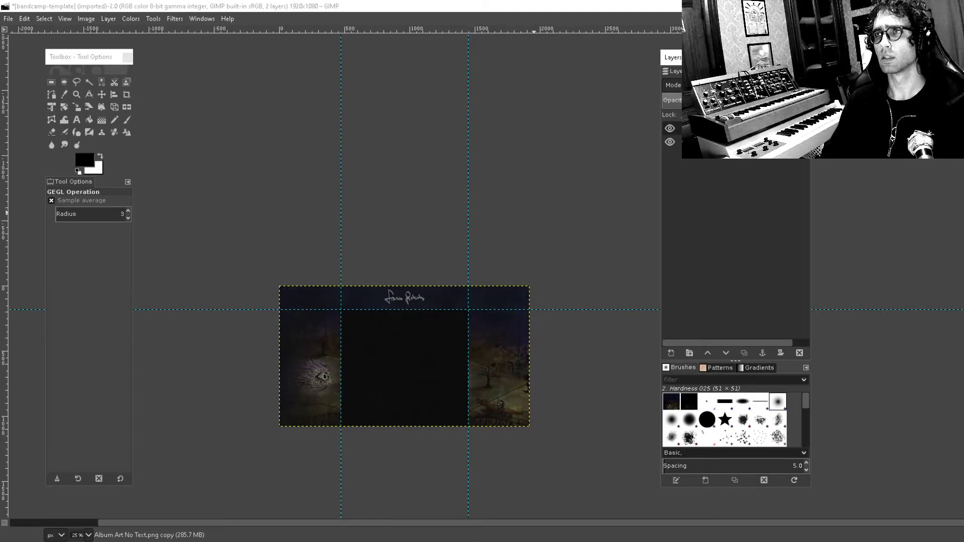
right_click(723, 226)
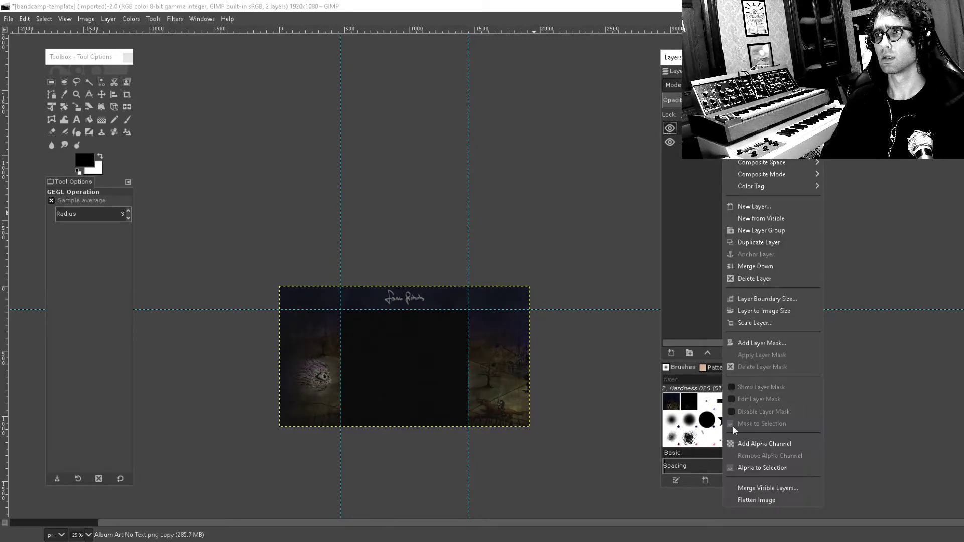
left_click(760, 502)
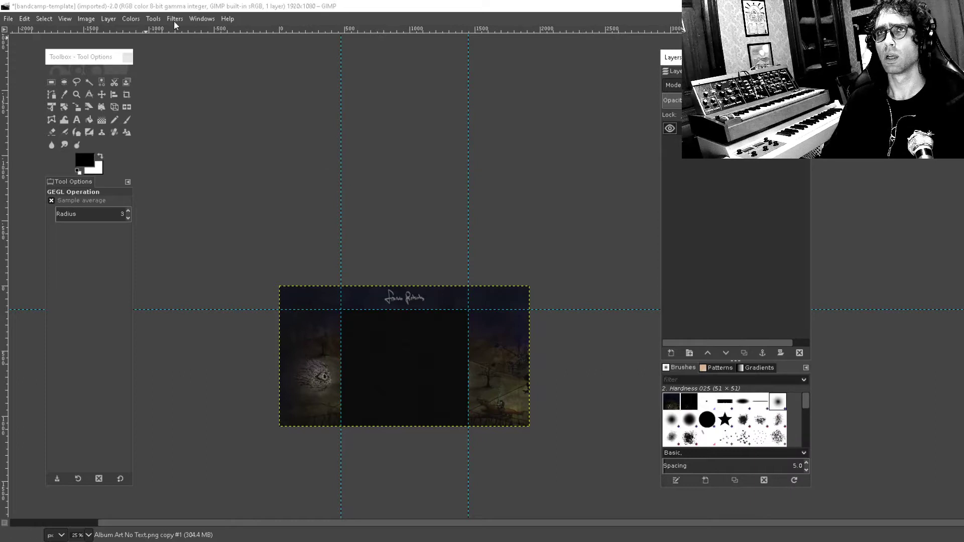
Step: Set the flattened image's contrast to -10 with Brightness-Contrast
left_click(141, 19)
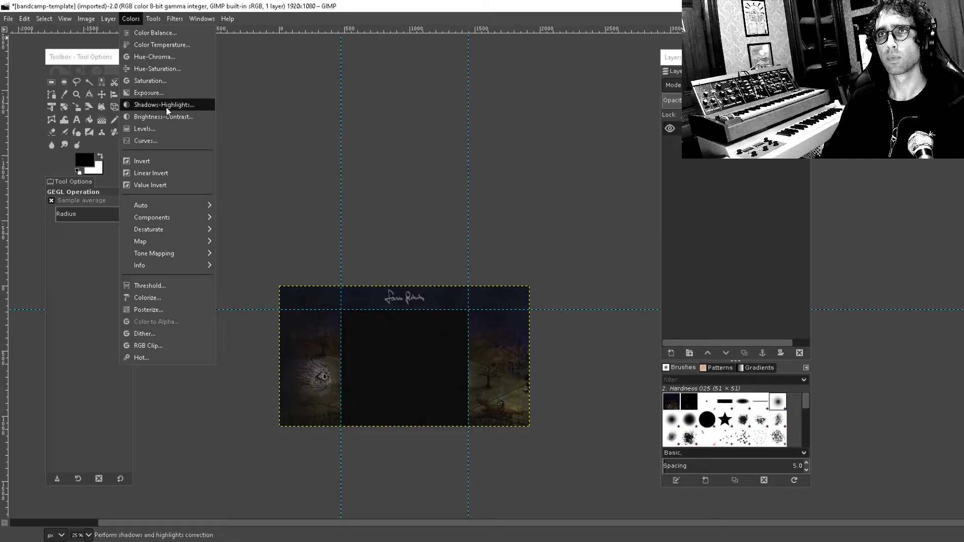
left_click(172, 116)
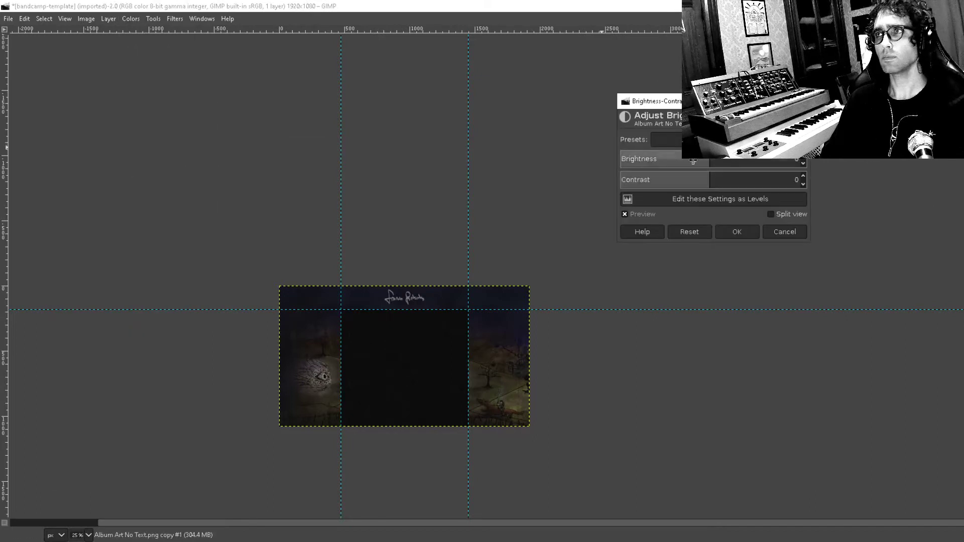
mouse_move(725, 159)
left_mouse_down()
mouse_move(716, 181)
mouse_move(698, 182)
mouse_move(712, 161)
left_mouse_up()
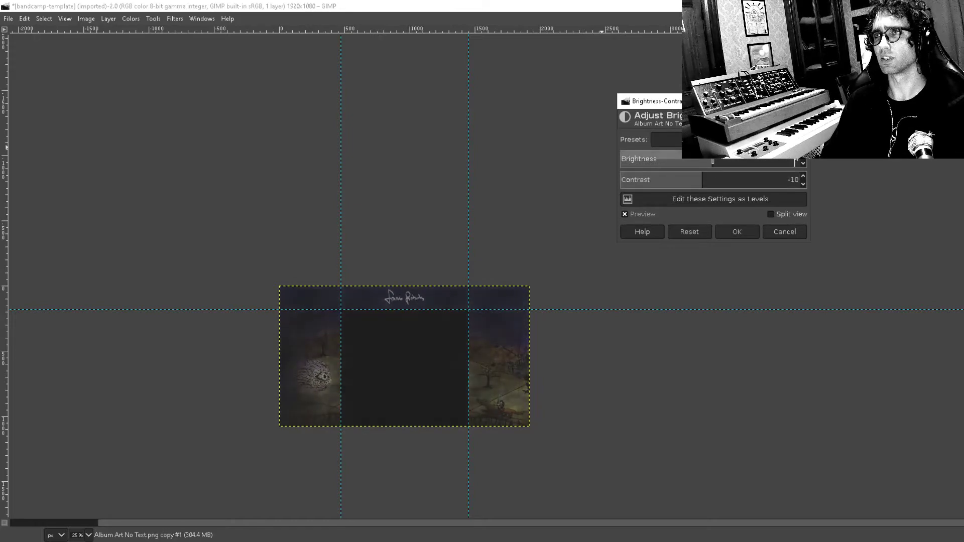
scroll(528, 246, "up", 3)
mouse_move(518, 241)
left_mouse_down()
mouse_move(545, 86)
mouse_move(469, 157)
mouse_move(492, 196)
left_mouse_up()
left_click_drag(712, 160, 710, 160)
key("Tab")
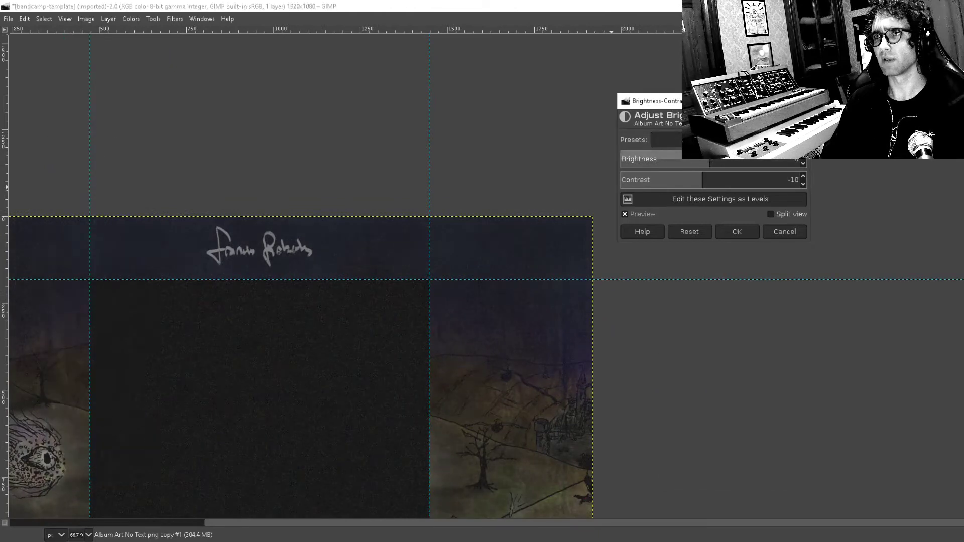
scroll(351, 163, "down", 1)
key("Tab")
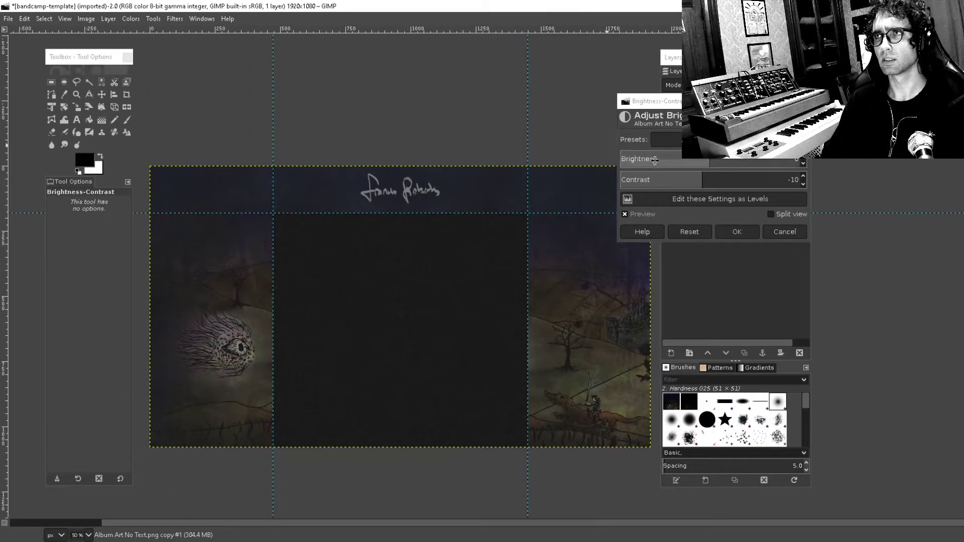
left_click(736, 229)
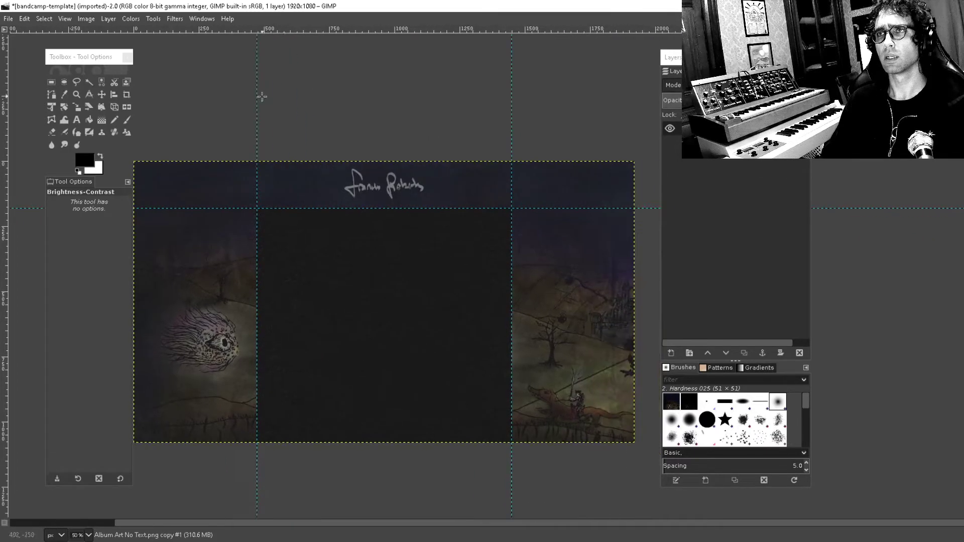
Step: Reduce the whole image's saturation to a scale of 0.762
scroll(262, 96, "down", 2)
left_click(153, 19)
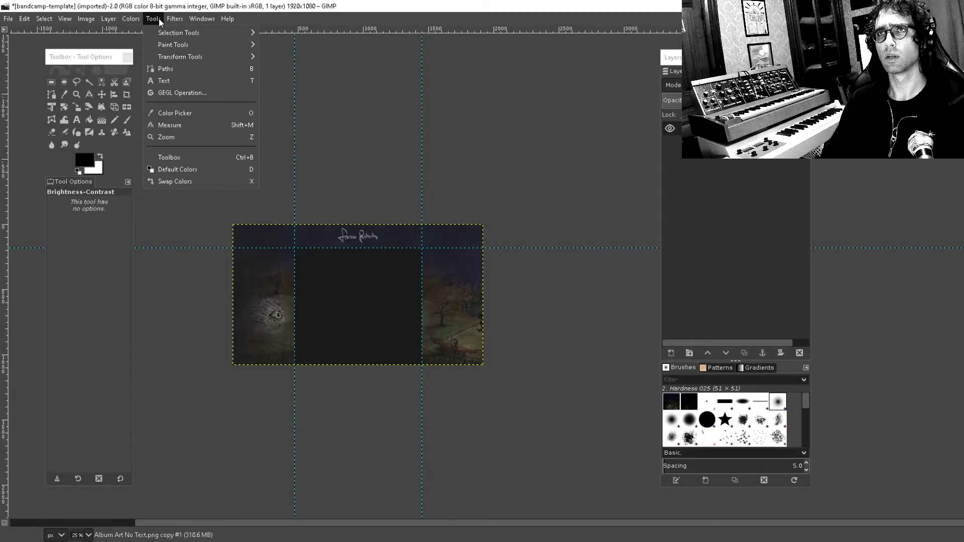
mouse_move(175, 19)
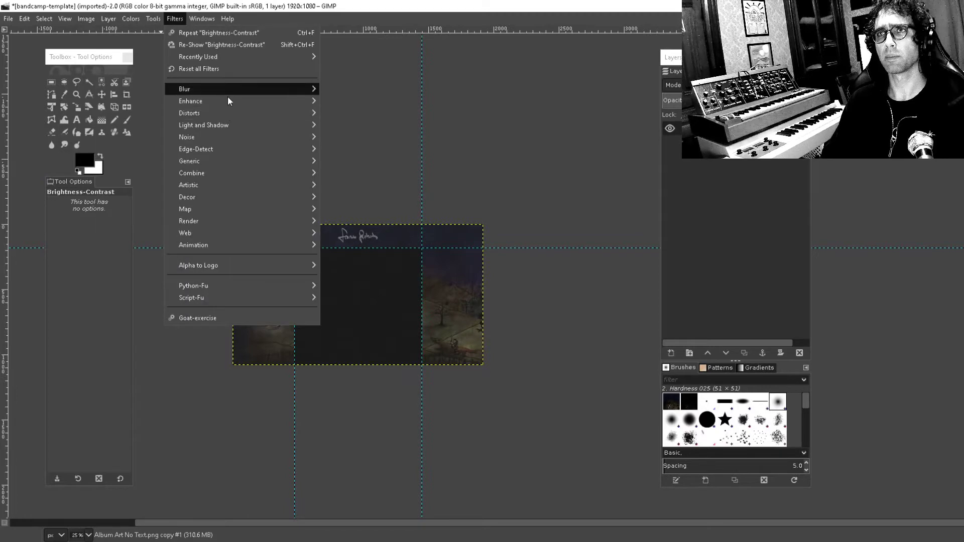
mouse_move(131, 18)
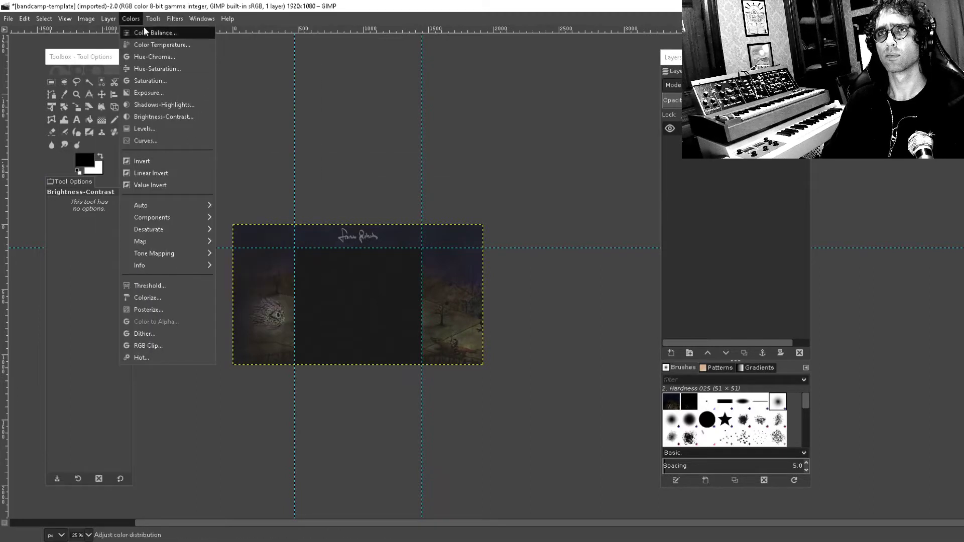
left_click(172, 81)
mouse_move(640, 247)
left_mouse_down()
mouse_move(587, 247)
mouse_move(624, 246)
left_mouse_up()
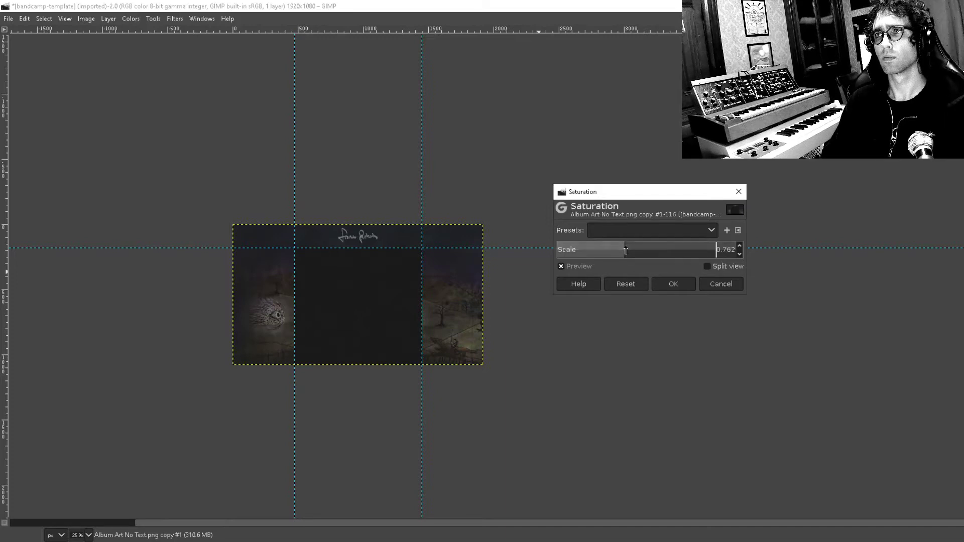
left_click(665, 283)
Step: Select the central page area between the guides from 473, 180 at 975 px wide and try to bucket-fill it with black
scroll(476, 314, "up", 2)
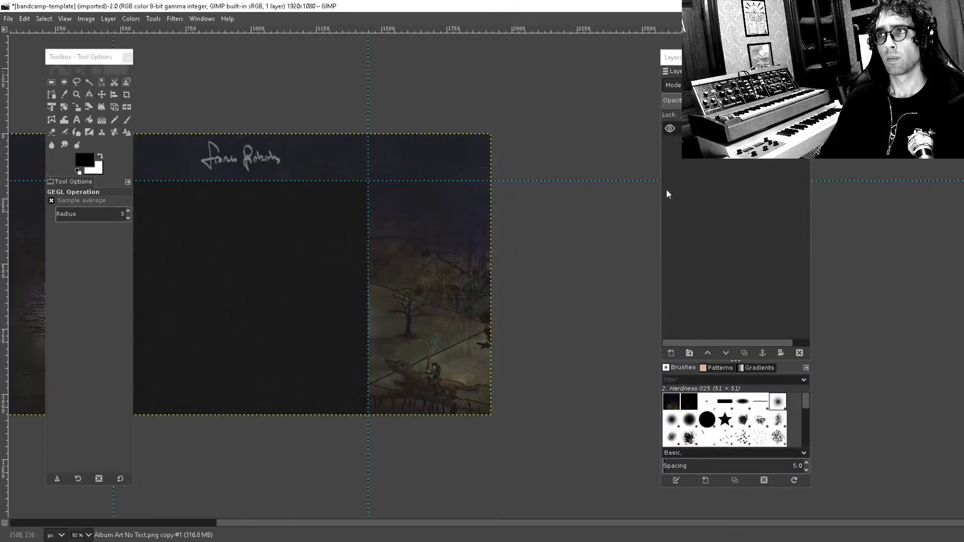
scroll(163, 116, "left", 4)
left_click(52, 81)
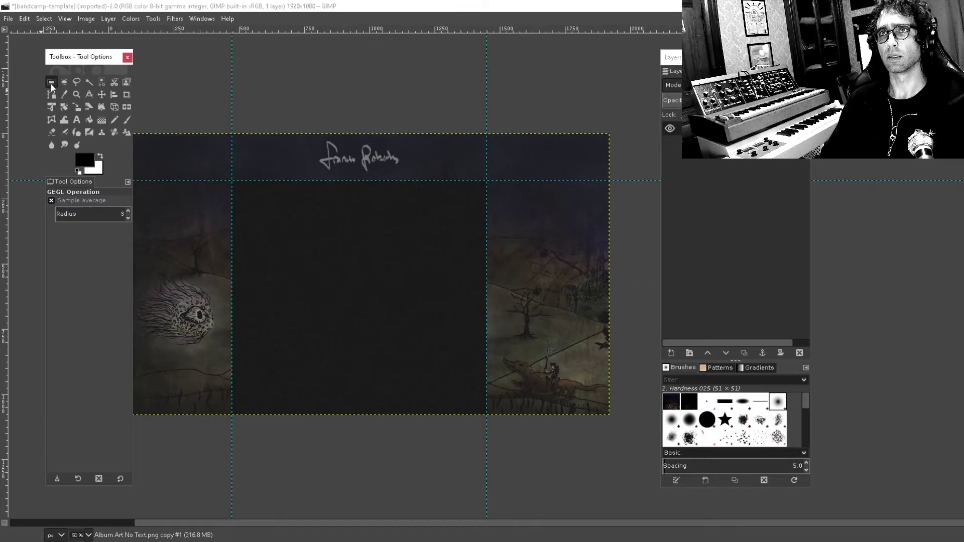
left_click_drag(233, 431, 487, 181)
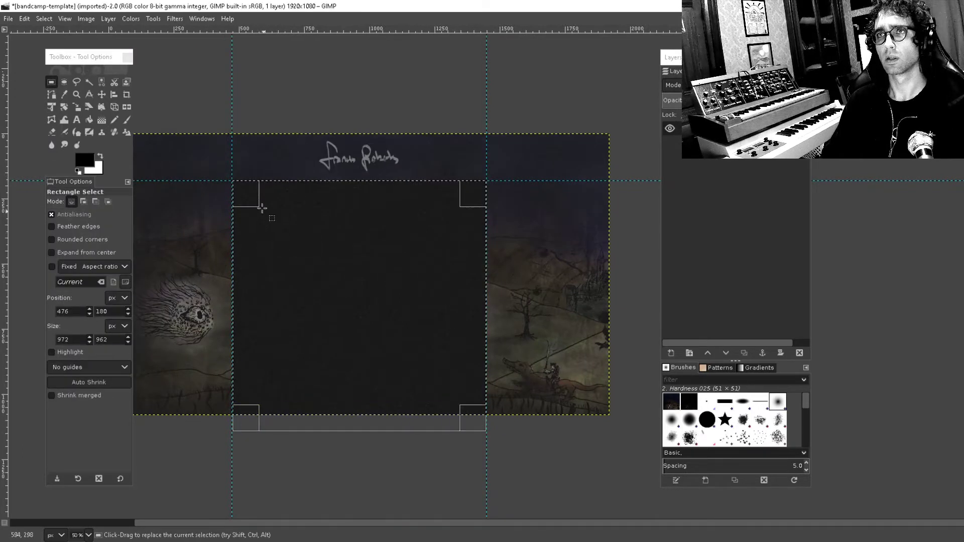
left_click_drag(257, 196, 251, 191)
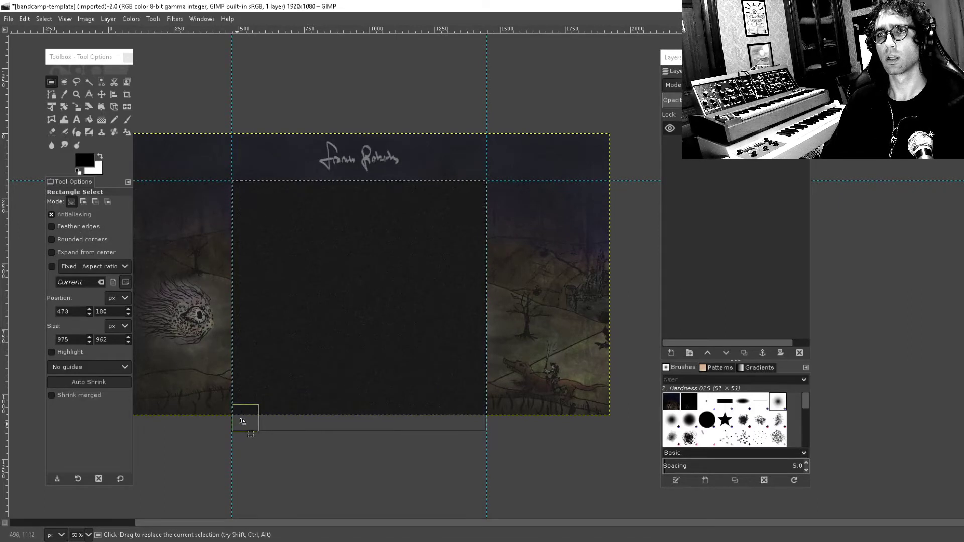
left_click_drag(322, 415, 322, 413)
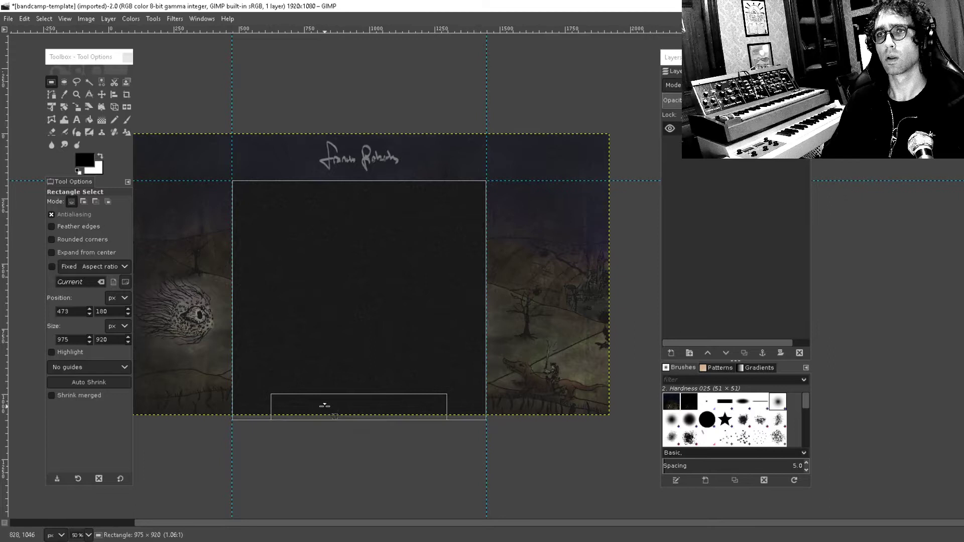
left_click(88, 119)
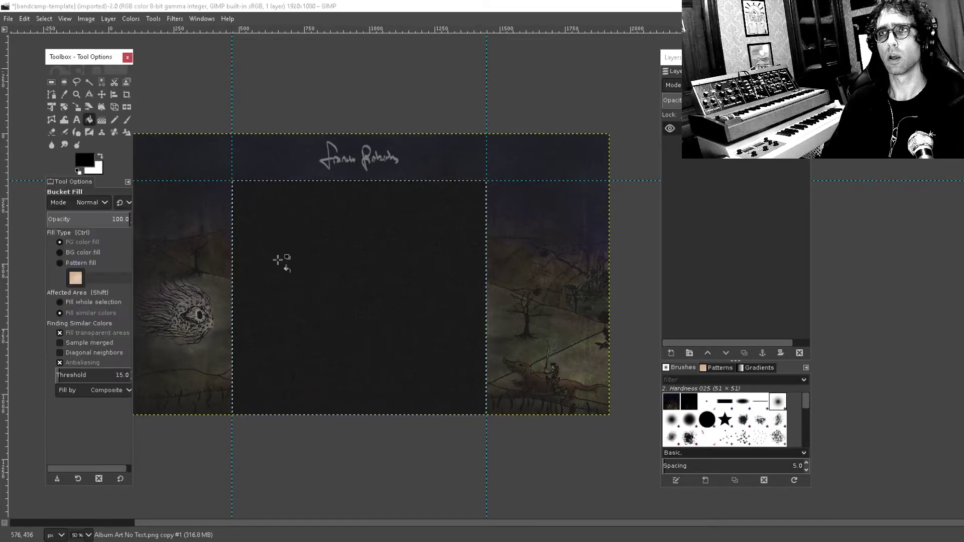
left_click(334, 259)
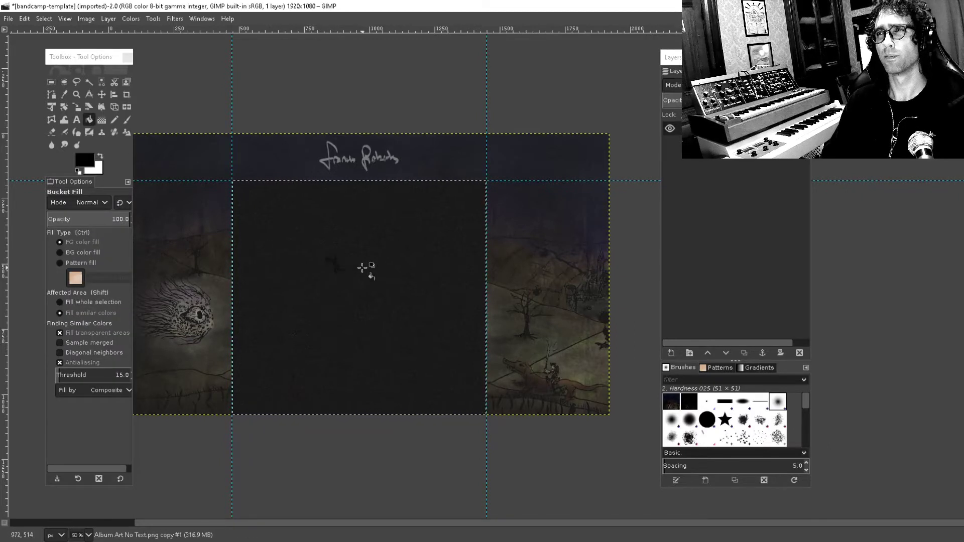
right_click(703, 180)
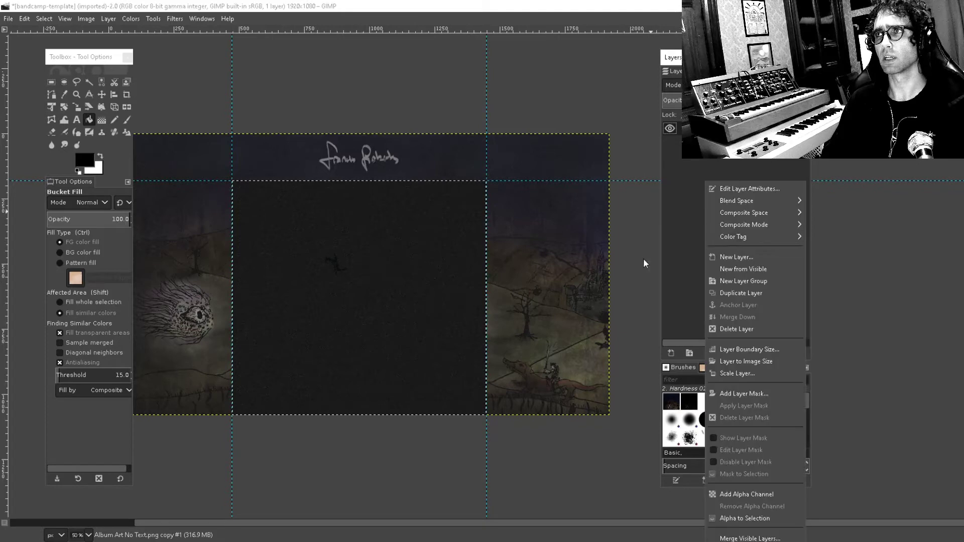
left_click(746, 255)
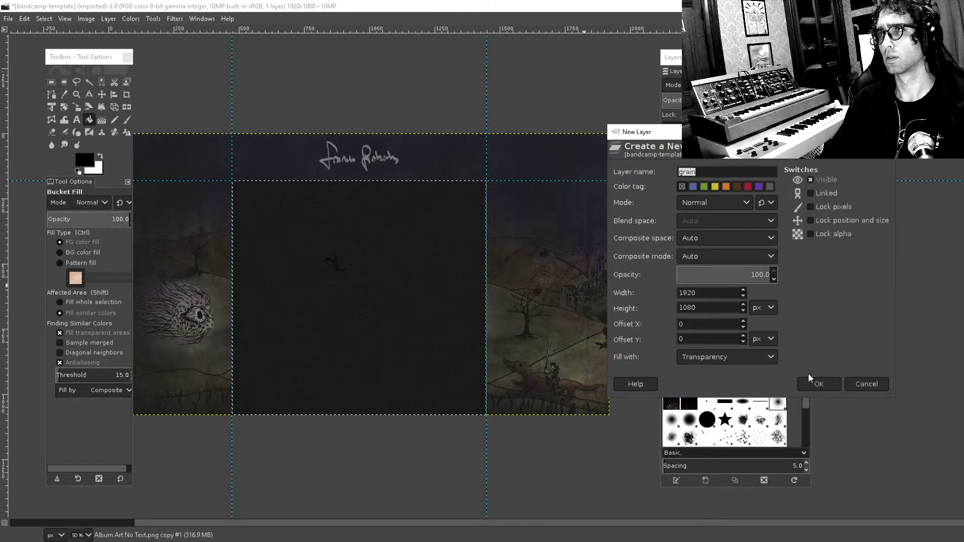
left_click(756, 355)
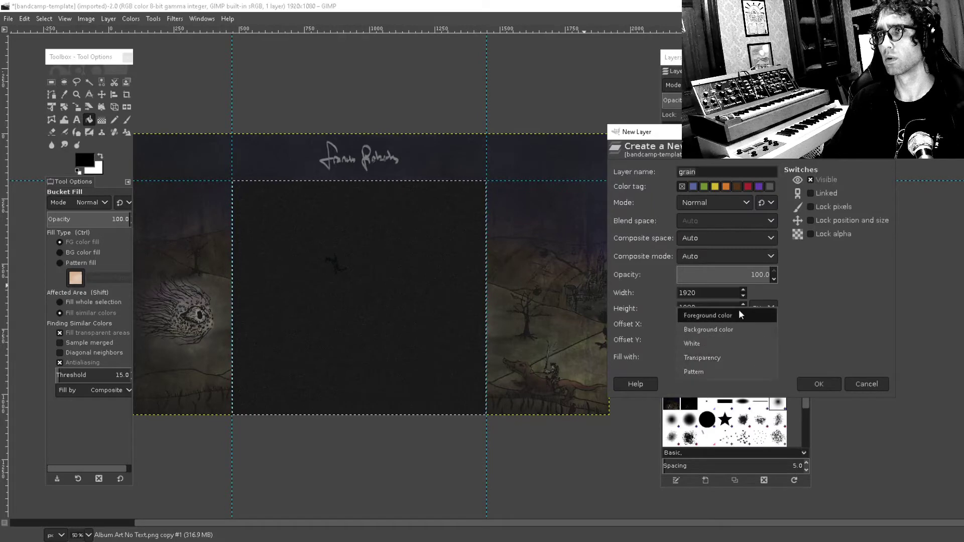
left_click(739, 309)
left_click(833, 388)
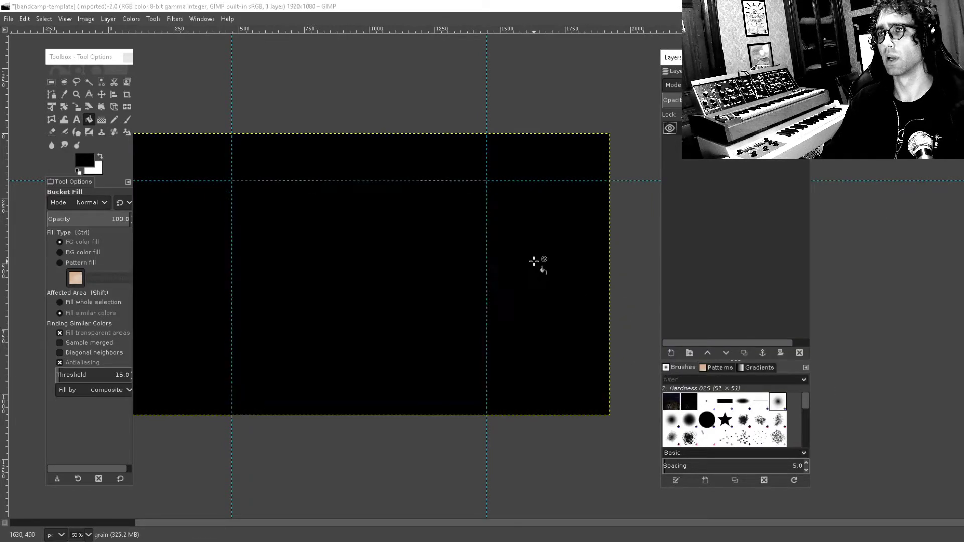
key("ctrl+z")
Step: Add a transparent 1920x1080 layer named grain, fill the selected page area on it with black and clear the selection
right_click(718, 189)
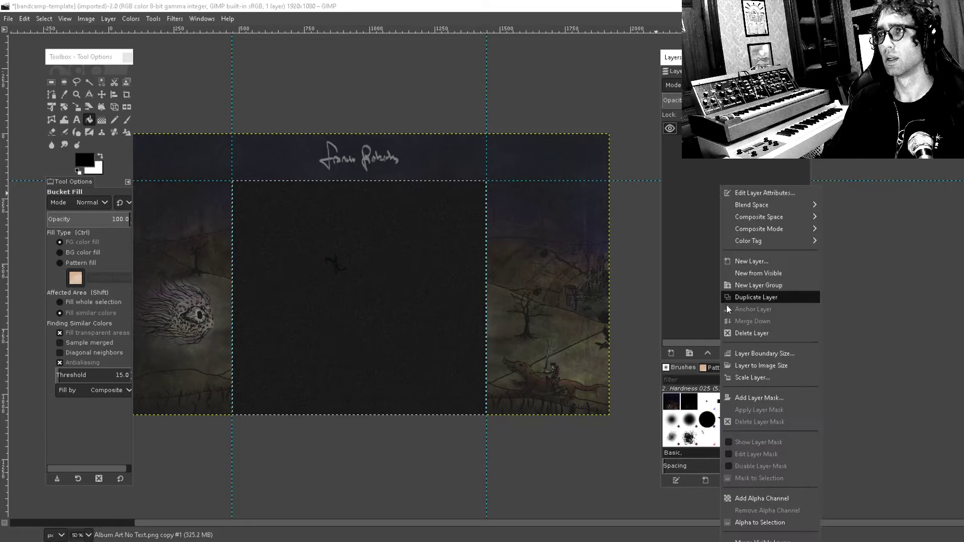
left_click(748, 260)
left_click(722, 370)
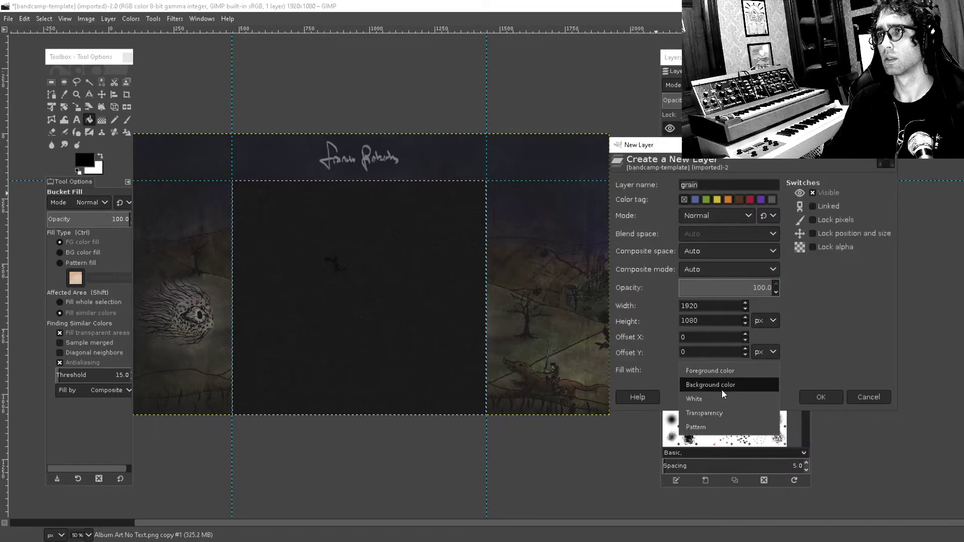
left_click(723, 412)
left_click(814, 400)
left_click(434, 223)
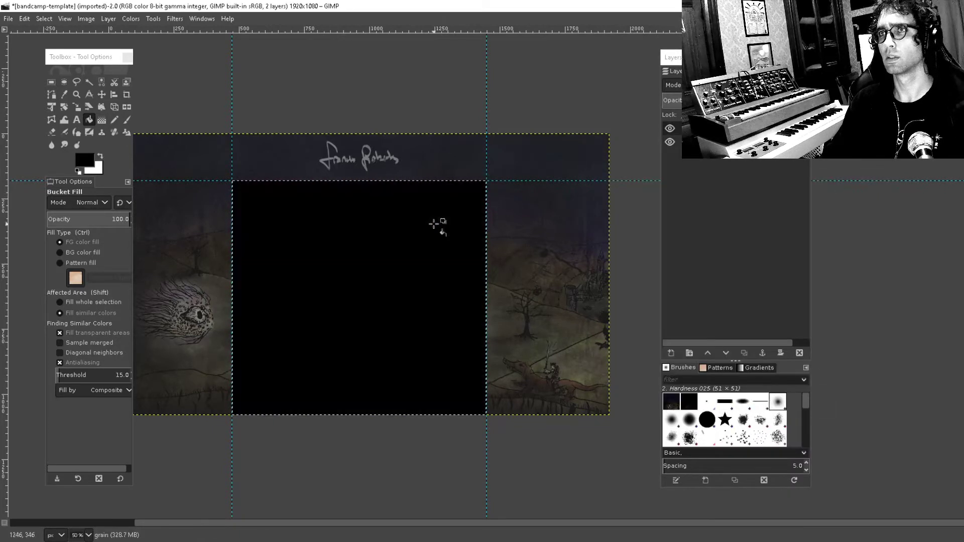
key("r")
left_click(249, 78)
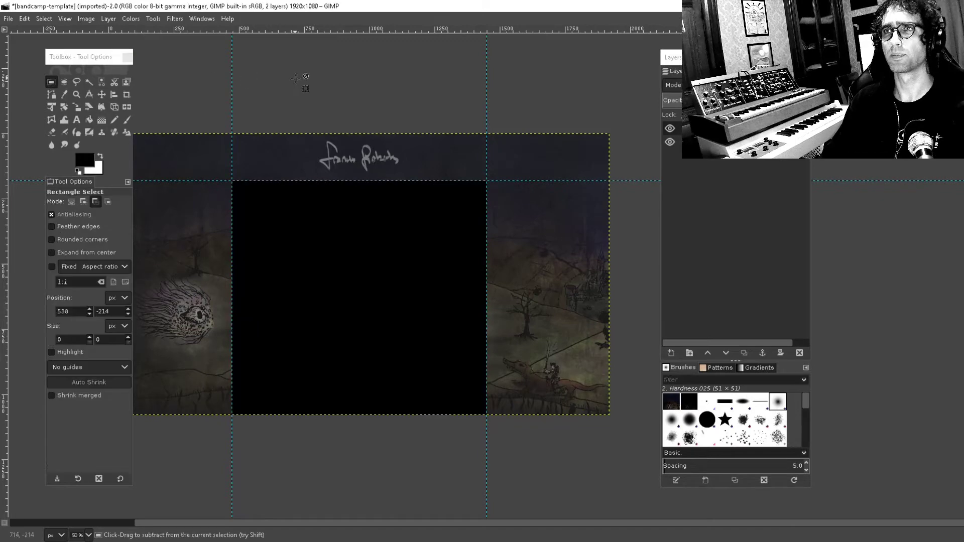
Step: Examine the finished background at several zoom levels, checking the lettering, side artwork and black page area
scroll(300, 77, "down", 1)
left_click_drag(301, 79, 336, 158)
scroll(355, 150, "down", 1)
scroll(369, 223, "up", 3)
scroll(405, 120, "down", 1)
mouse_move(446, 217)
left_mouse_down()
mouse_move(476, 217)
mouse_move(452, 241)
mouse_move(451, 233)
left_mouse_up()
scroll(451, 233, "down", 1)
left_click_drag(447, 181, 442, 159)
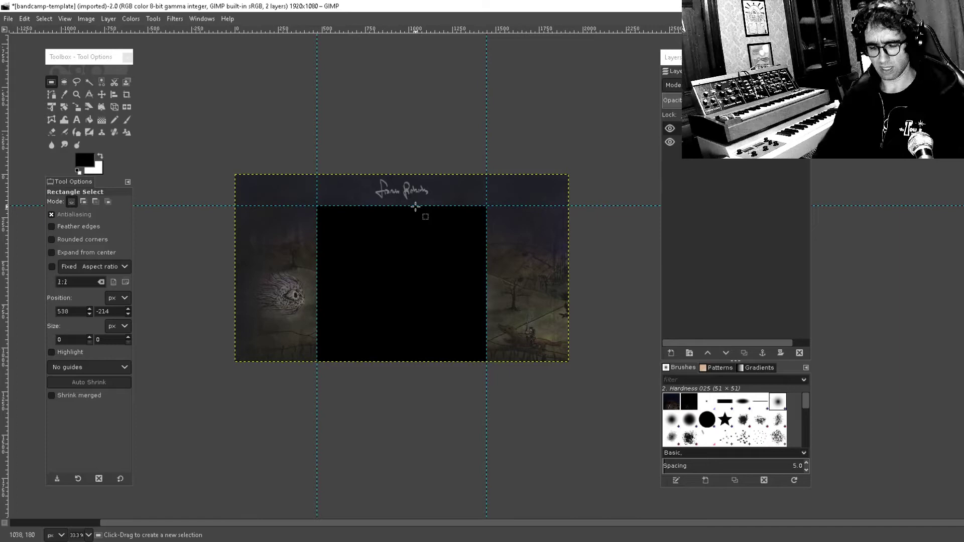
Step: Begin exporting the background and set the destination to the Art folder inside The Beginning Of Time's Master folder
key("ctrl+s")
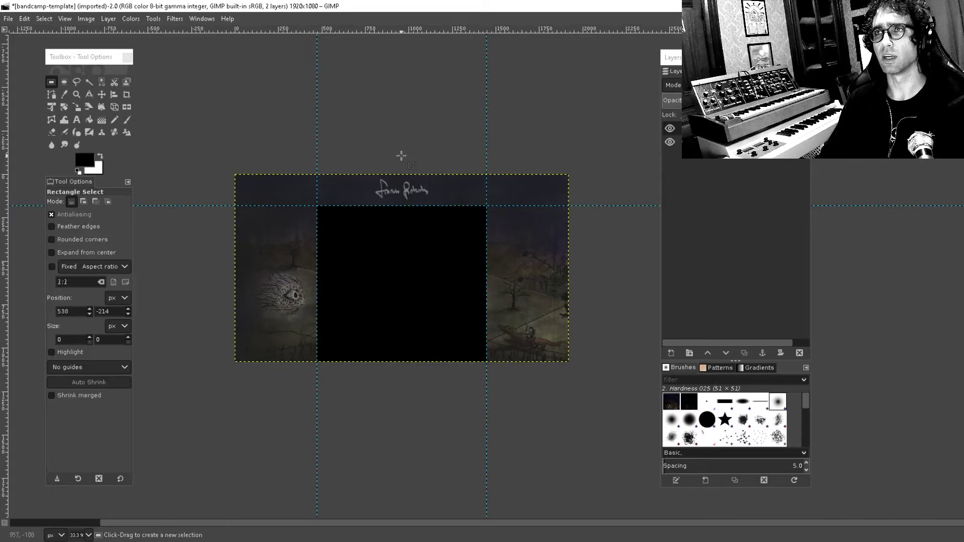
left_click(8, 19)
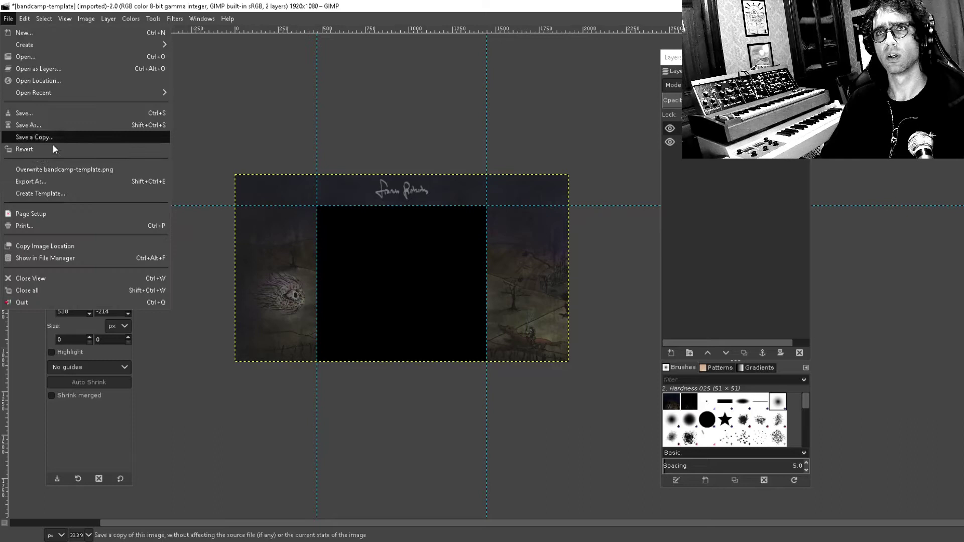
left_click(79, 182)
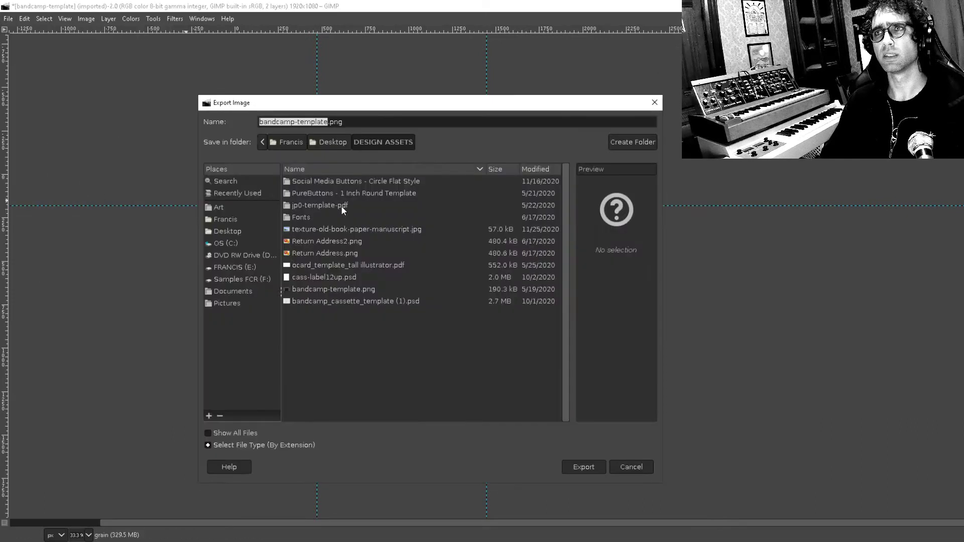
left_click(224, 231)
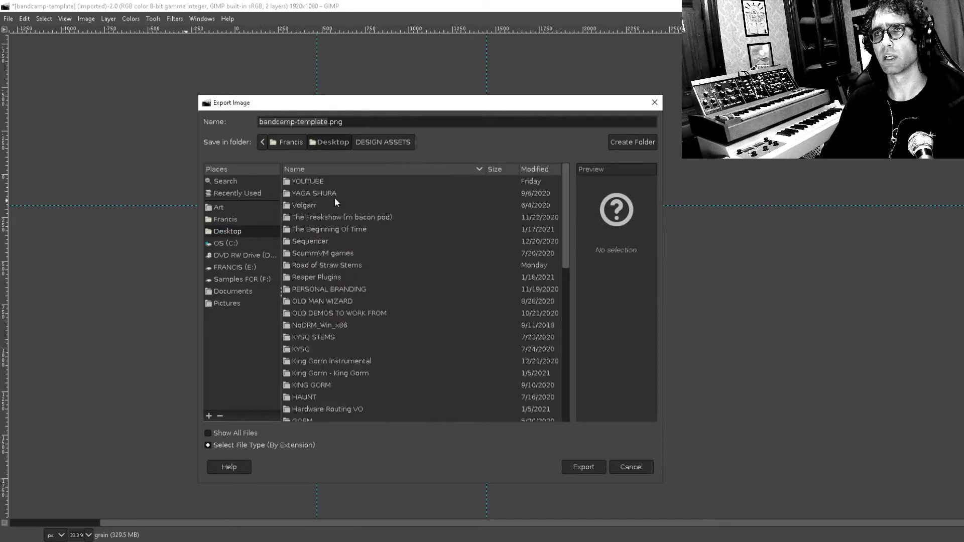
scroll(321, 372, "down", 3)
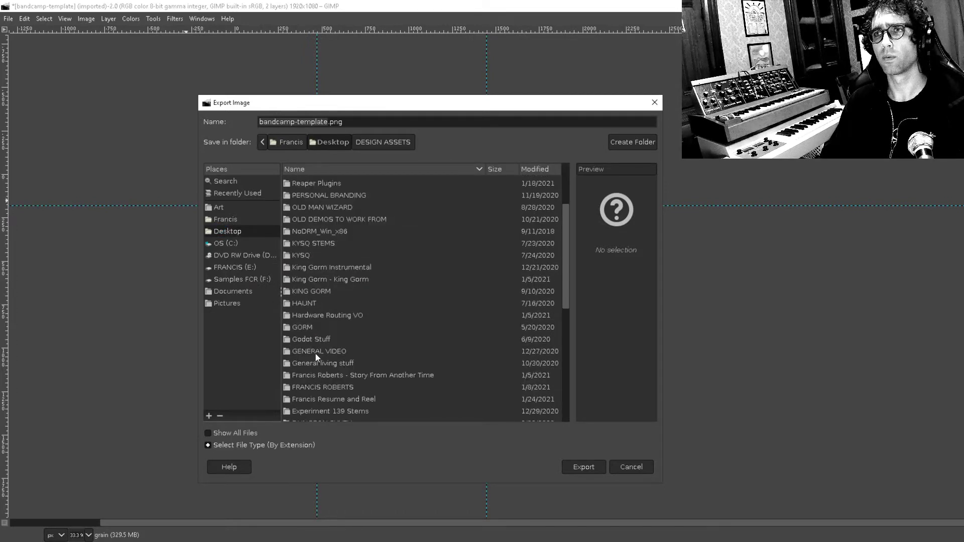
double_click(312, 387)
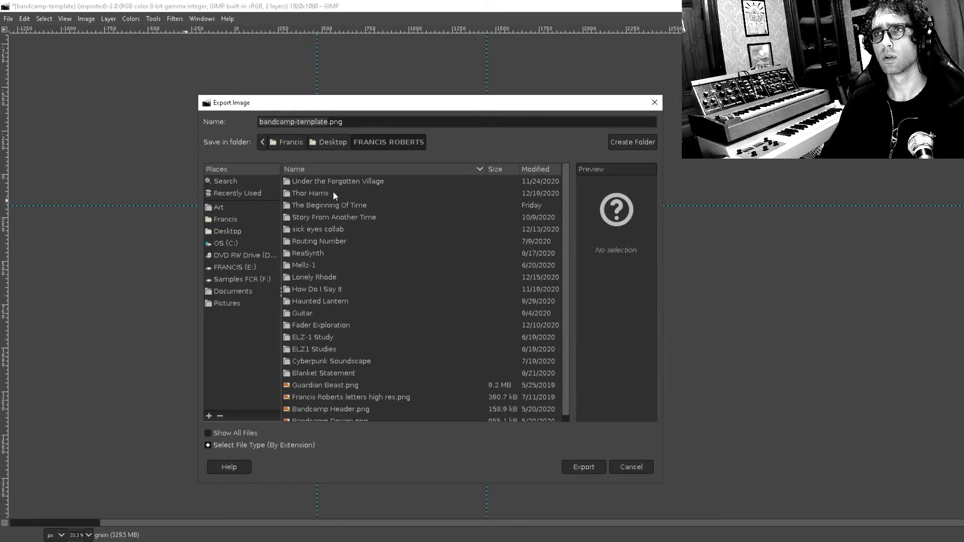
left_click(351, 194)
double_click(349, 206)
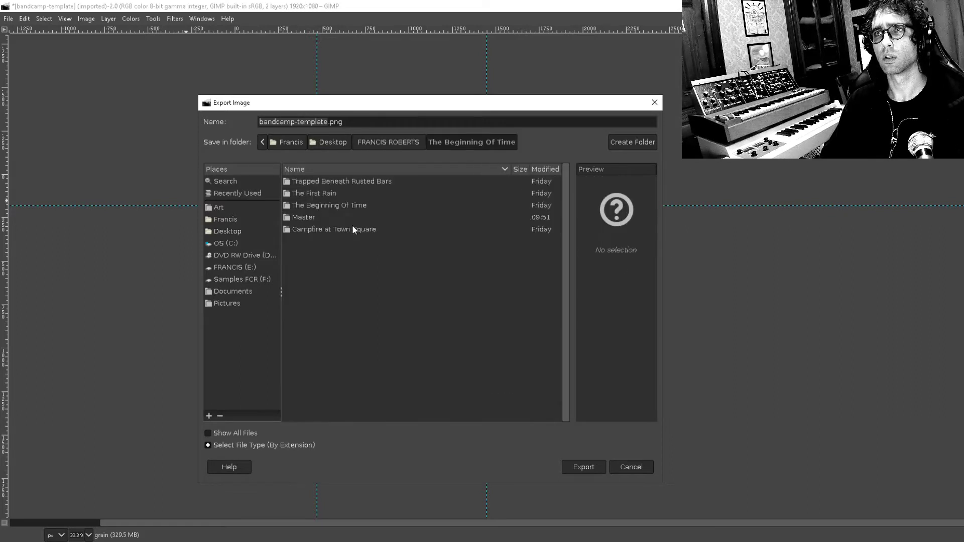
double_click(309, 217)
double_click(299, 204)
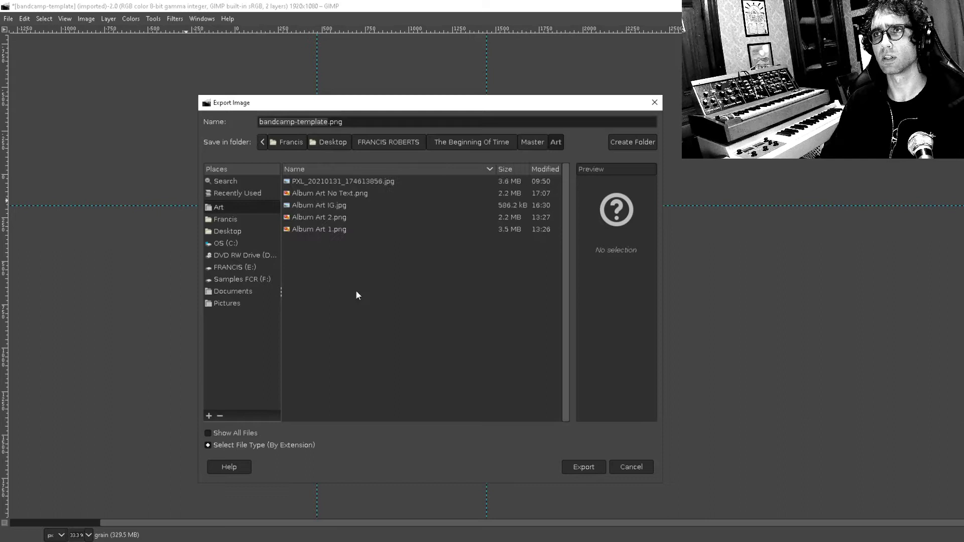
Step: Export the background as bandcamp-template.png, keeping the offered PNG options with compression level 9
left_click(327, 120)
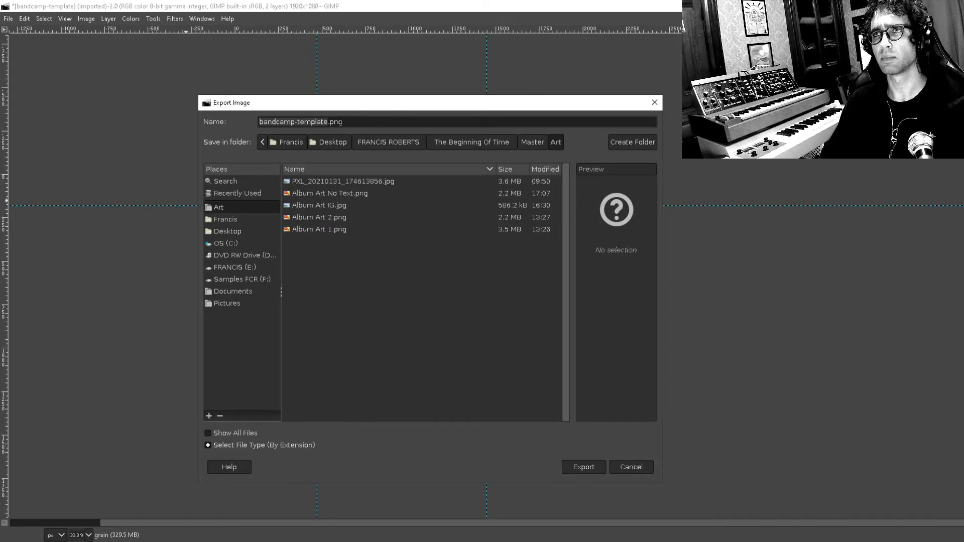
left_click(583, 471)
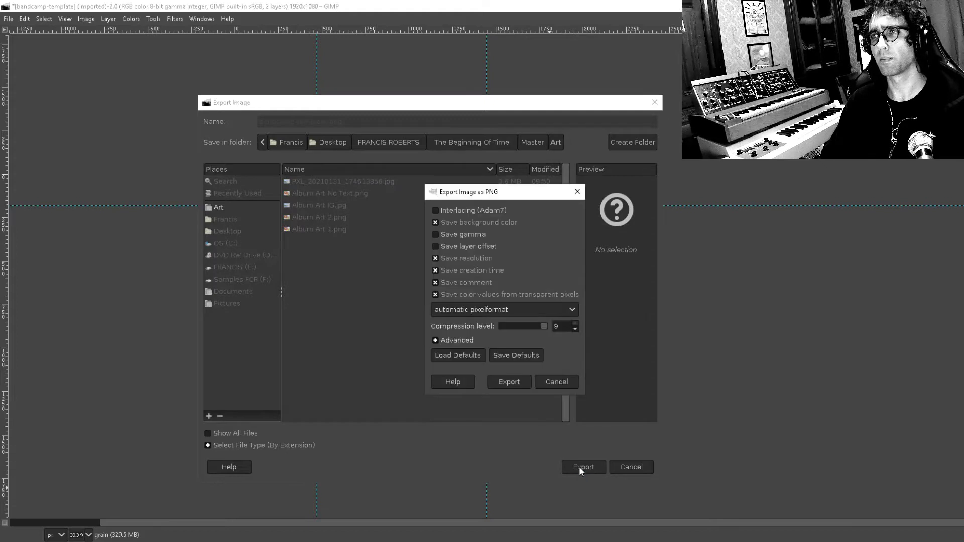
left_click(527, 380)
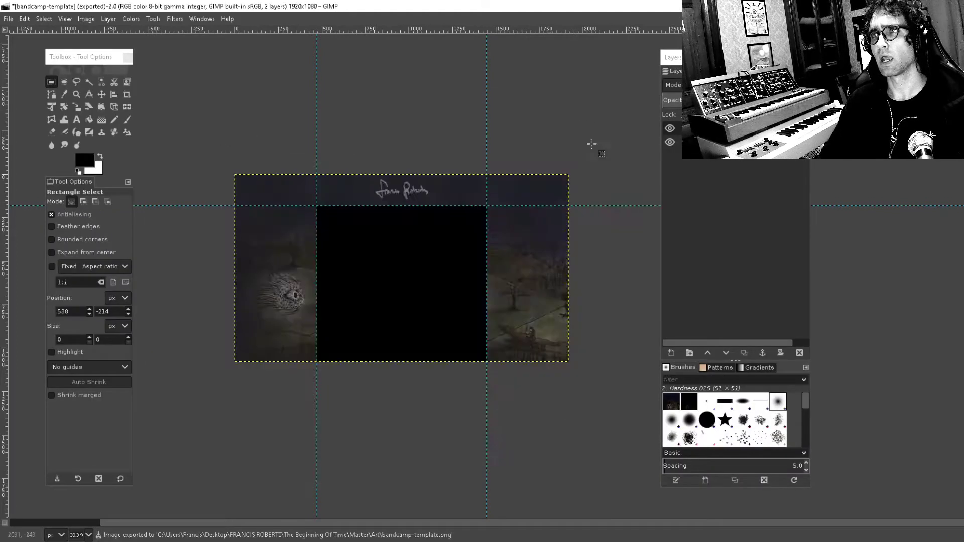
Step: Create a new blank image 975 px wide and 180 px high for the header
left_click(8, 19)
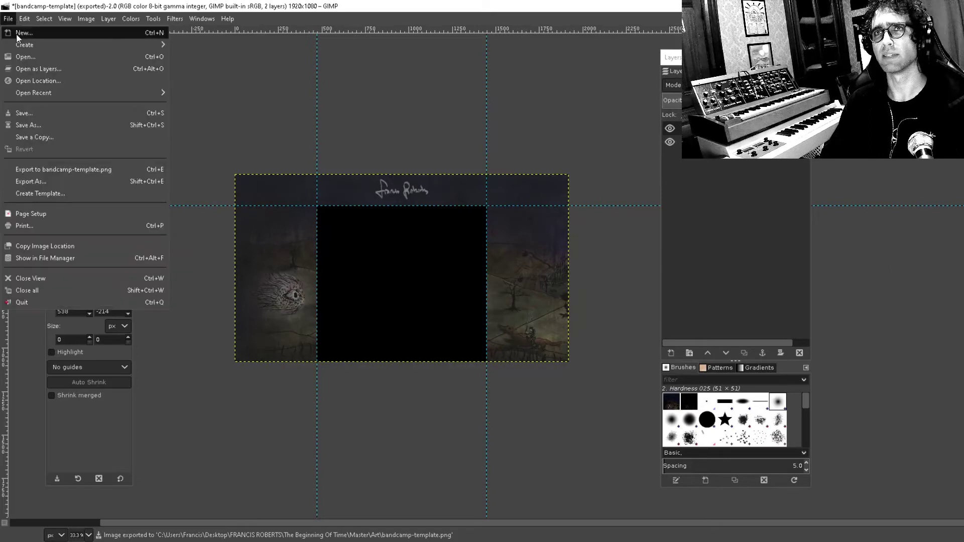
left_click(20, 33)
left_click(785, 202)
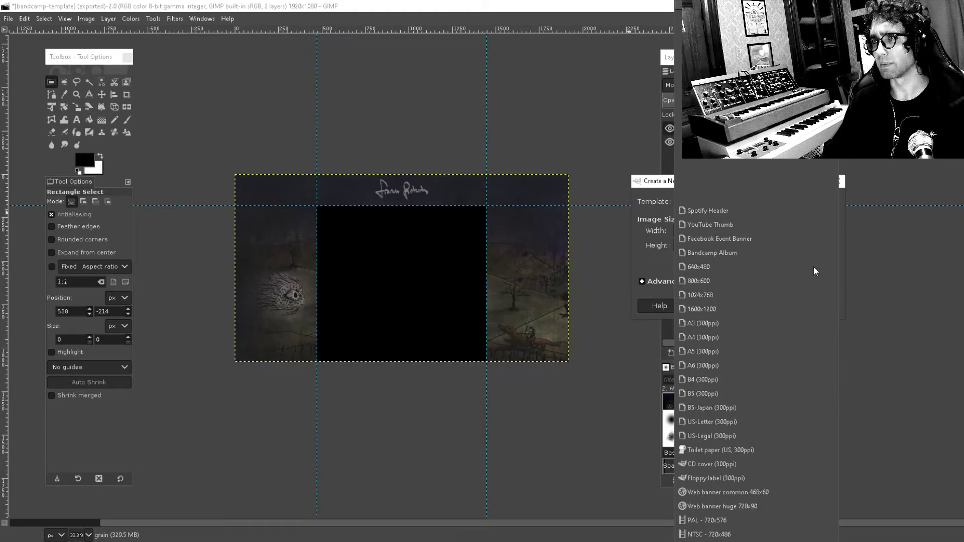
left_click(451, 4)
left_click(742, 198)
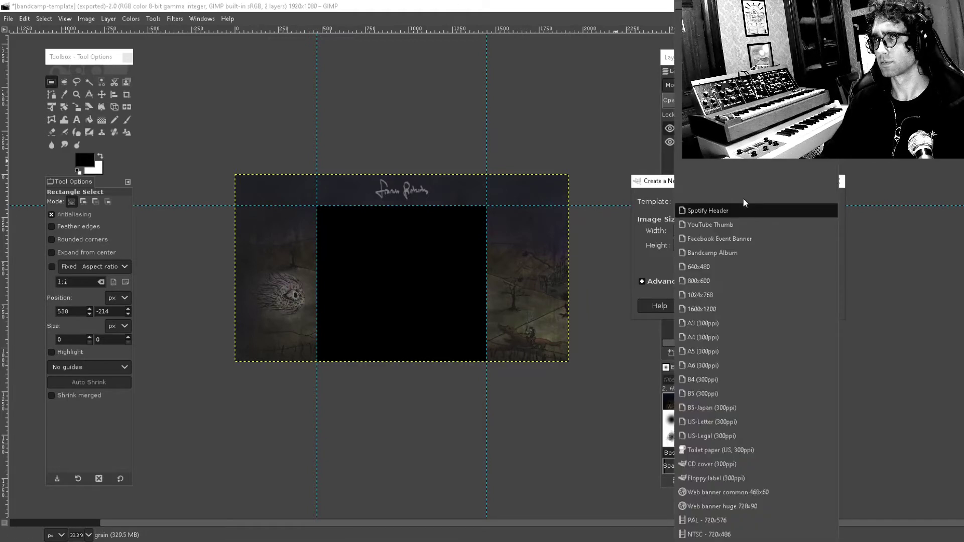
left_click(657, 188)
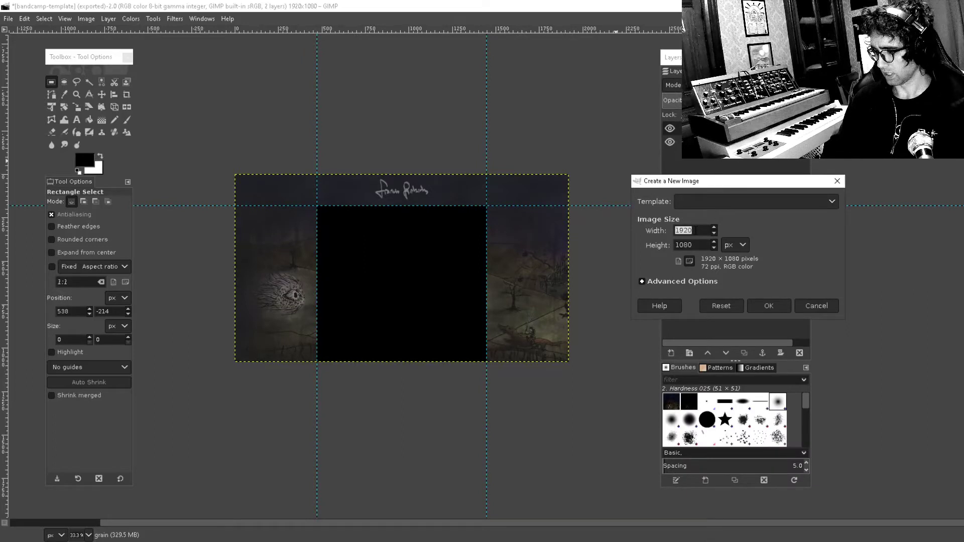
key("Tab")
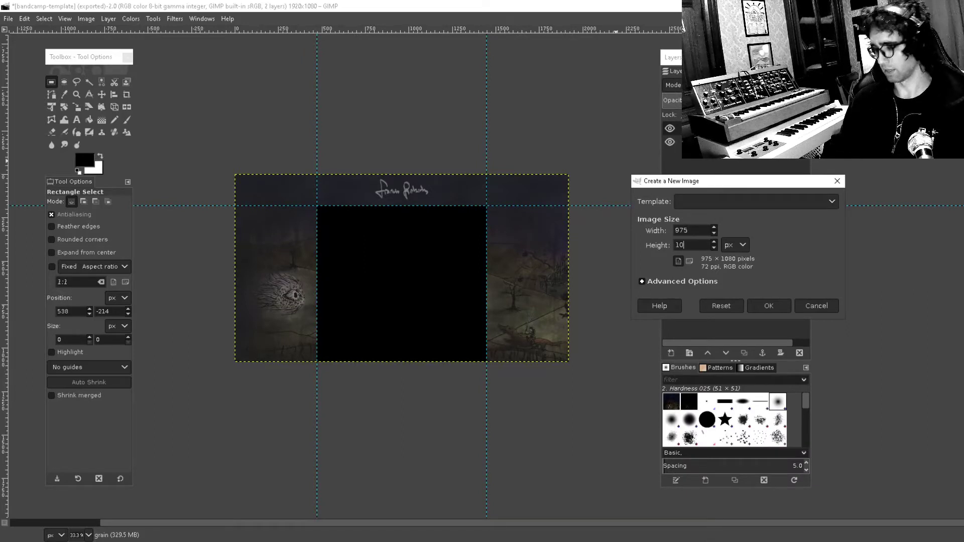
type("180")
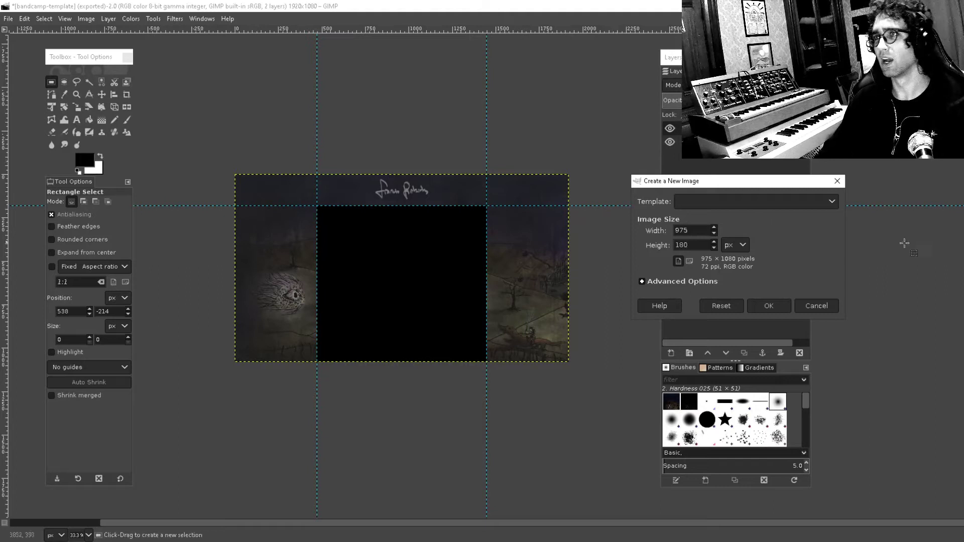
left_click(775, 306)
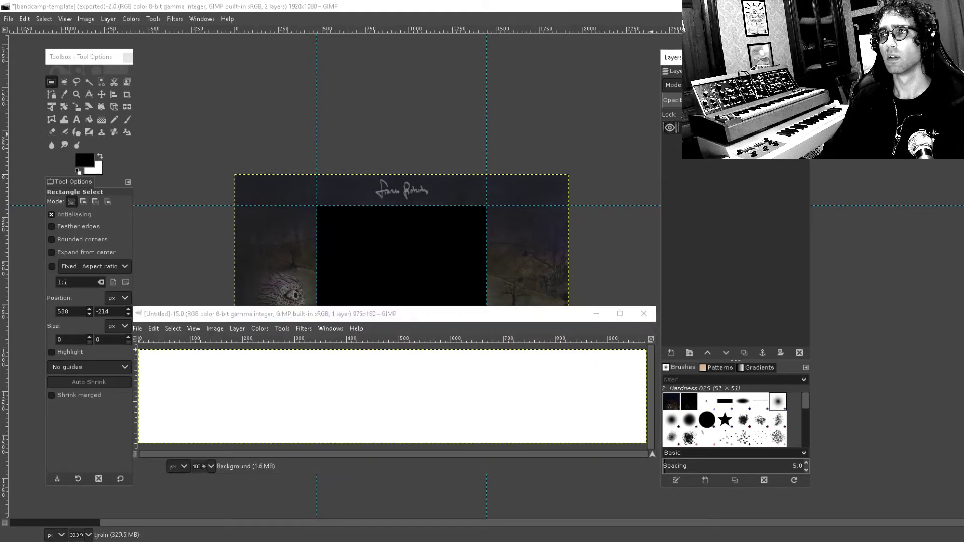
Step: In the background image, select the header strip above the black page area between the vertical guides, 975 x 181 px from 473, -1
left_click(466, 83)
scroll(345, 222, "up", 2)
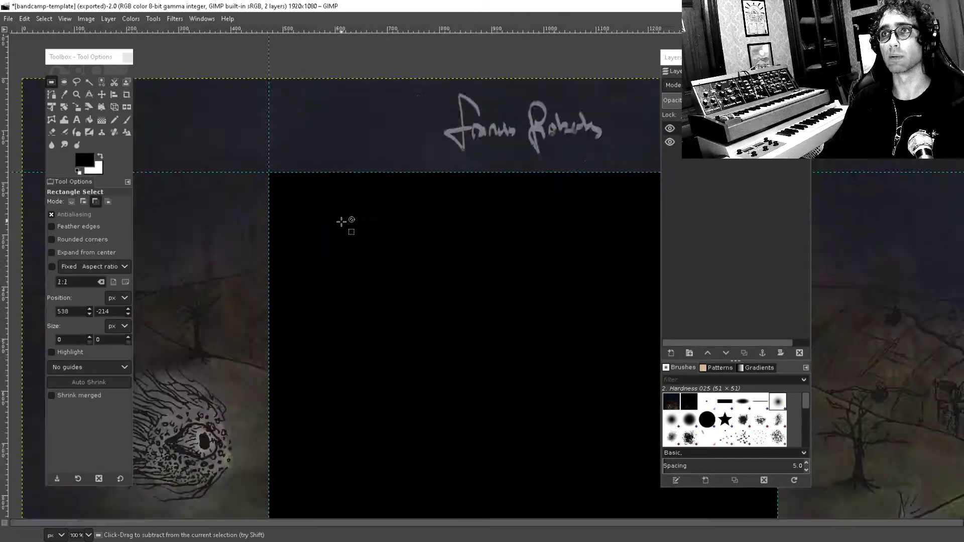
scroll(247, 155, "up", 1)
scroll(234, 144, "down", 1)
mouse_move(234, 144)
left_mouse_down()
mouse_move(396, 103)
mouse_move(572, 83)
left_mouse_up()
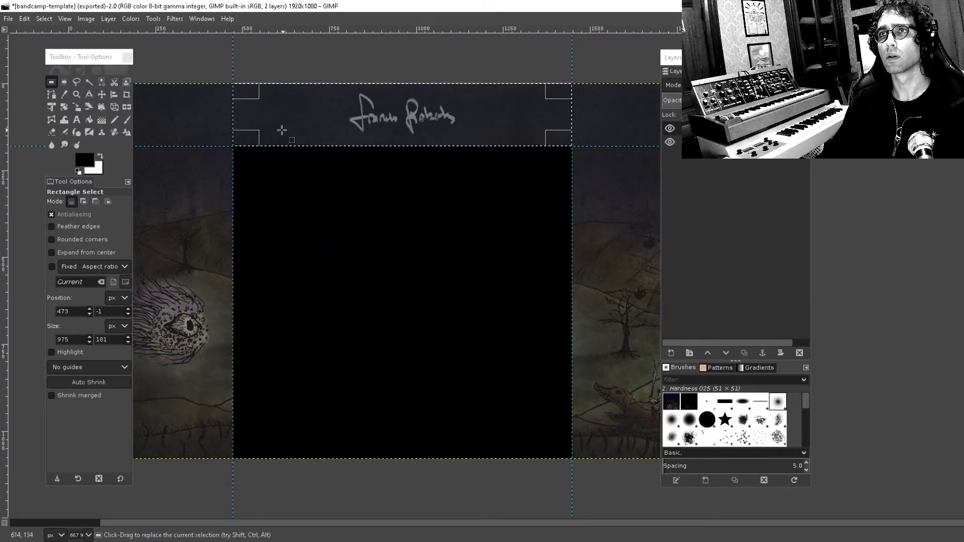
left_click_drag(254, 138, 249, 137)
left_click(266, 115)
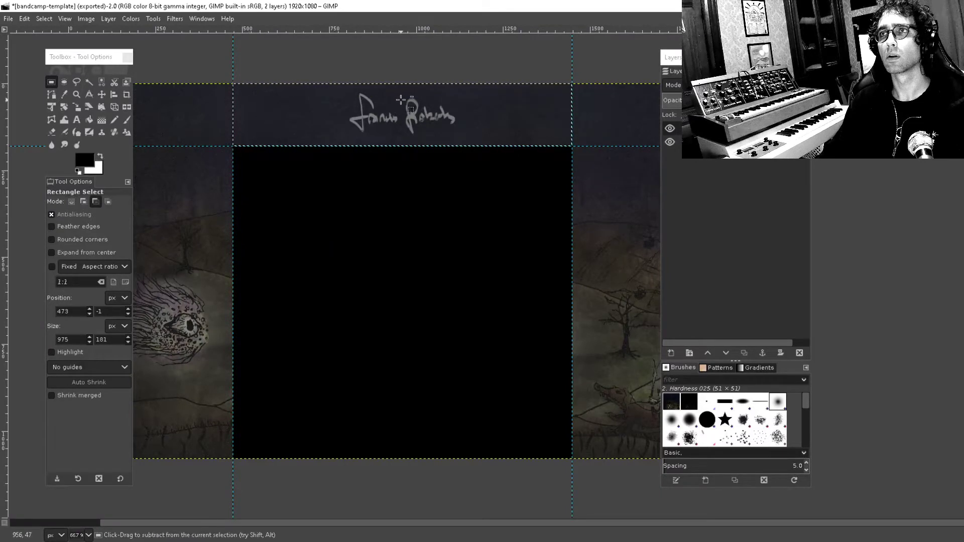
Step: Copy the selected header strip with the lettering from the album artwork layer
scroll(401, 99, "up", 6)
left_click_drag(406, 188, 403, 216)
scroll(403, 219, "down", 4)
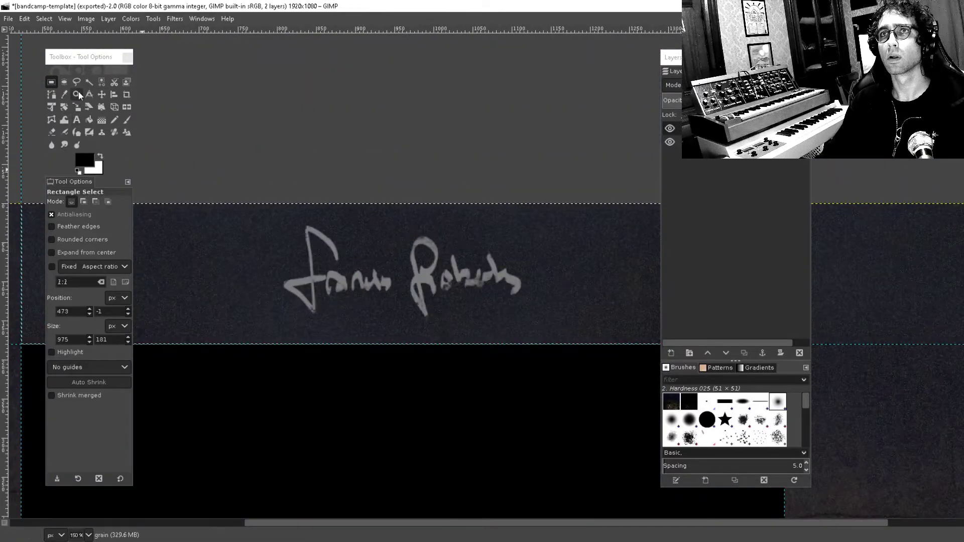
left_click(101, 94)
scroll(308, 215, "down", 2)
scroll(308, 214, "up", 6)
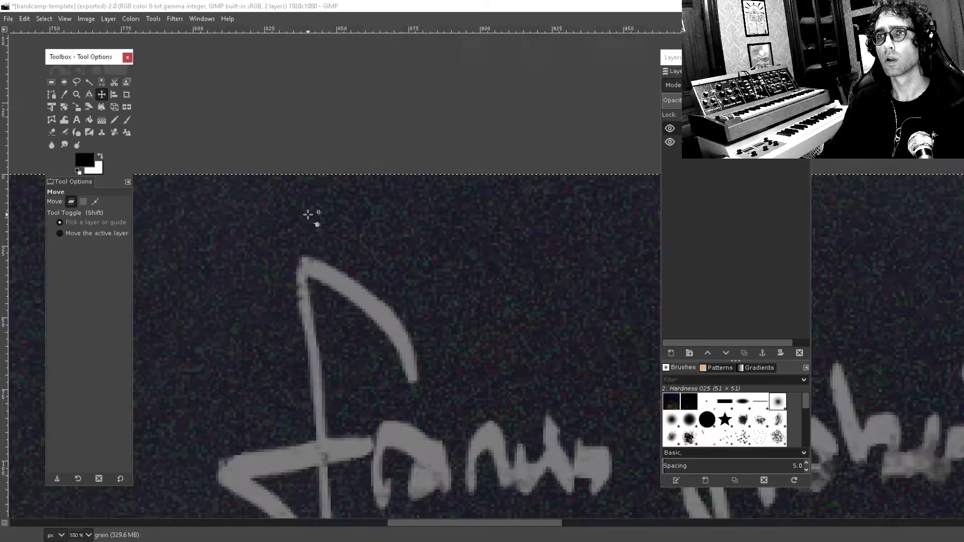
scroll(308, 214, "down", 9)
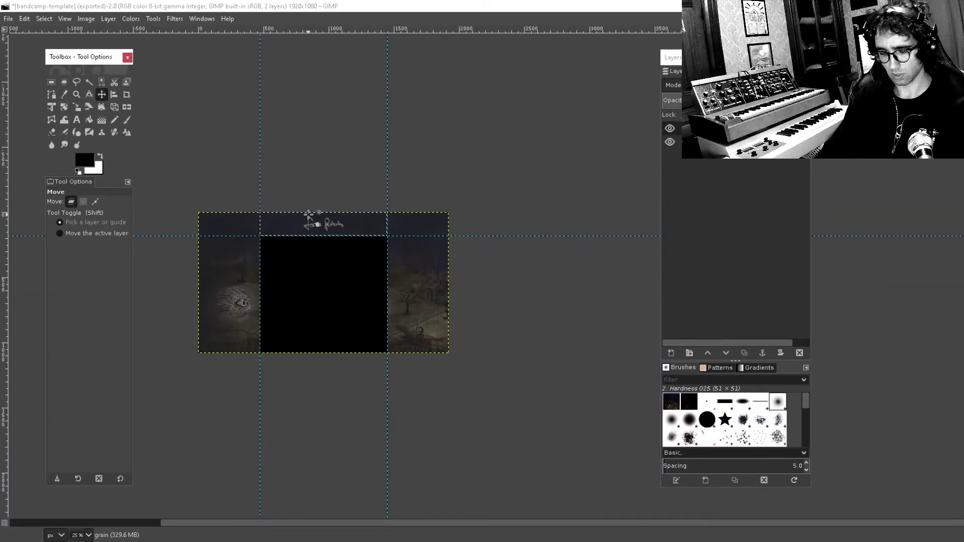
left_click(596, 221)
key("ctrl+c")
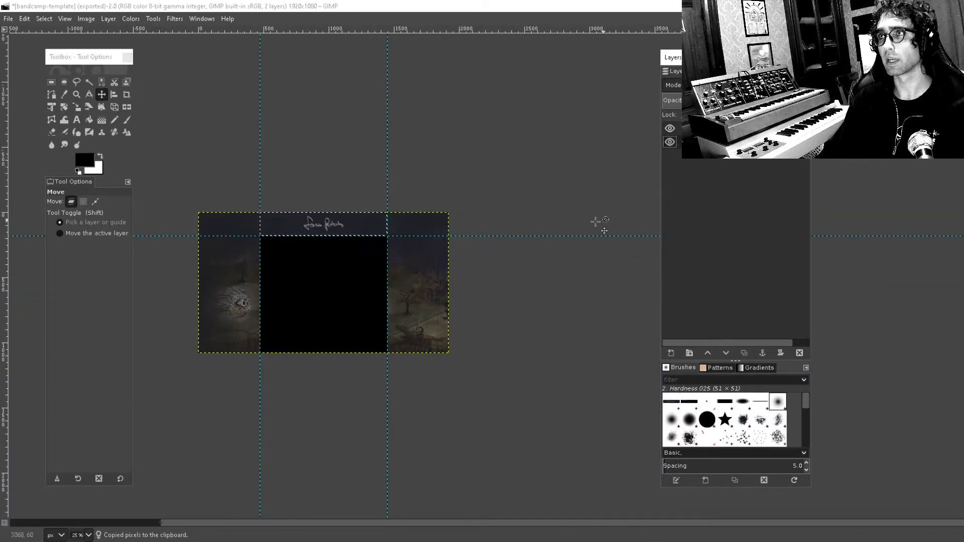
Step: Paste the copied header strip into the blank 975x180 image
left_click(743, 507)
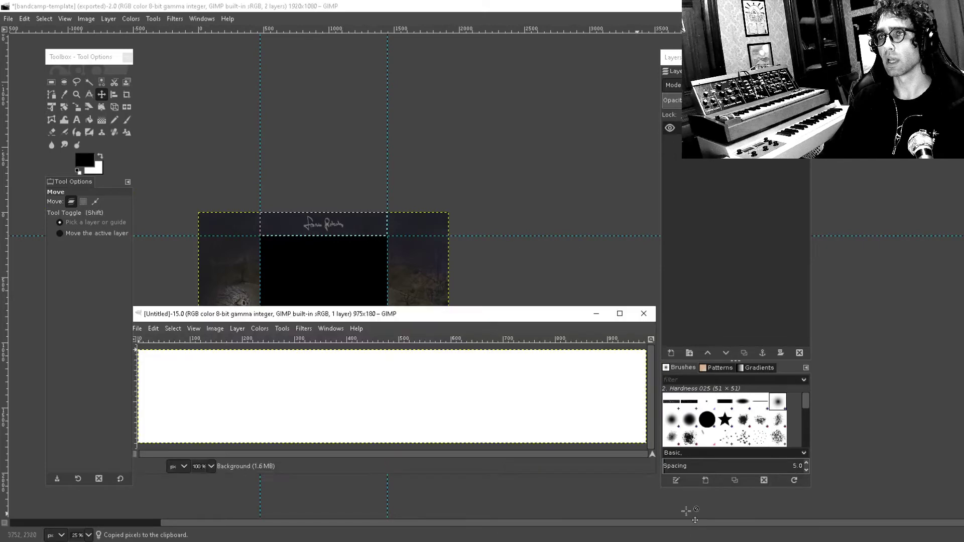
key("ctrl+v")
scroll(512, 364, "up", 10, "ctrl")
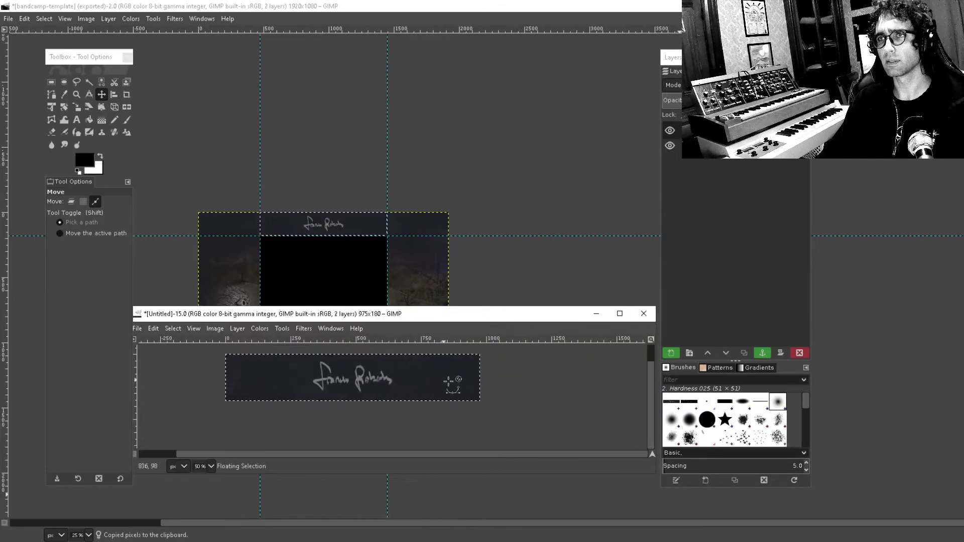
scroll(314, 409, "down", 12, "ctrl")
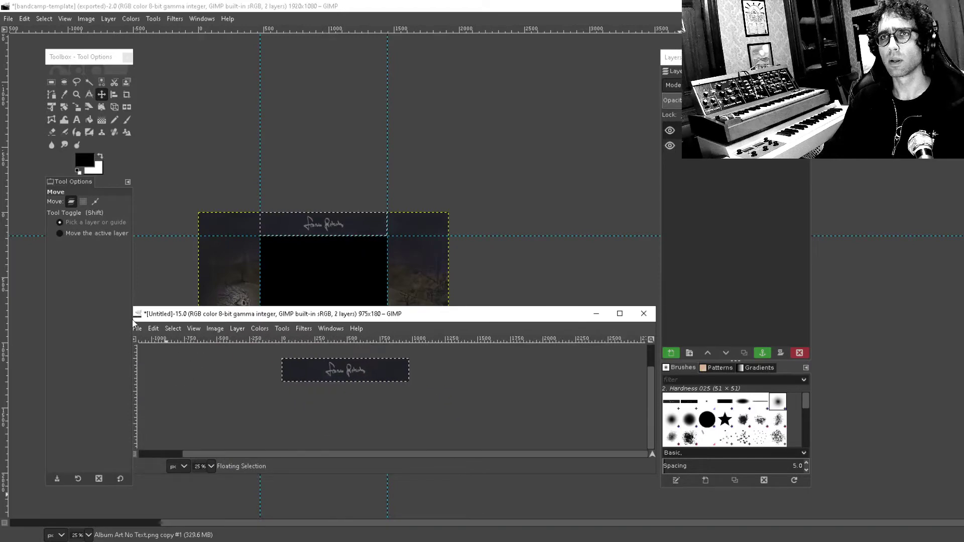
Step: Export the 975x180 header image as bandcamp-header.png in the Art folder with compression level 9
left_click(153, 328)
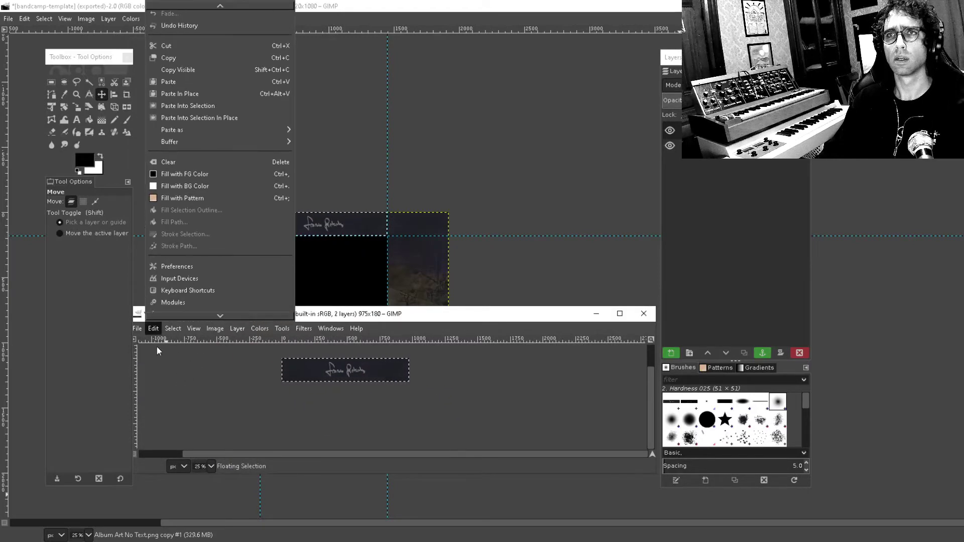
left_click(159, 352)
left_click(145, 329)
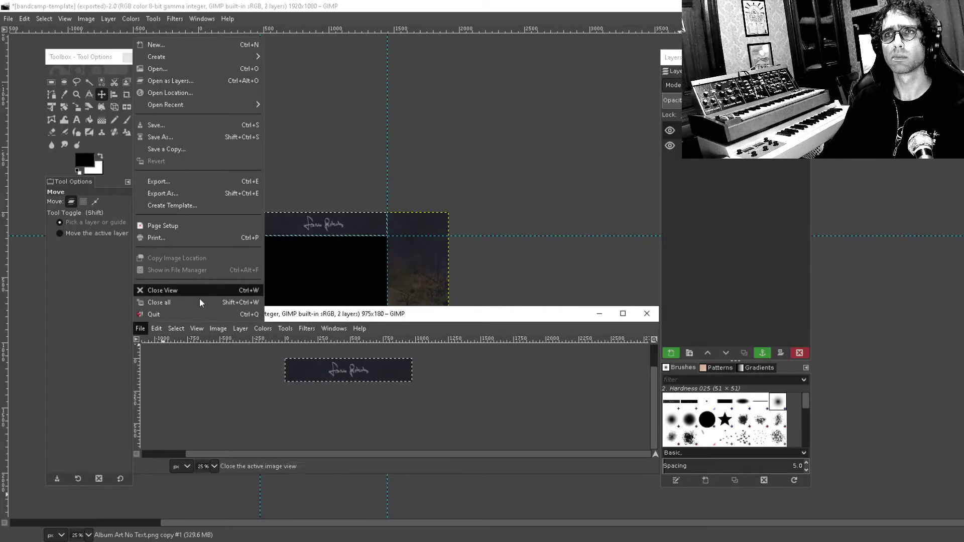
left_click(396, 311)
left_click_drag(396, 312, 372, 59)
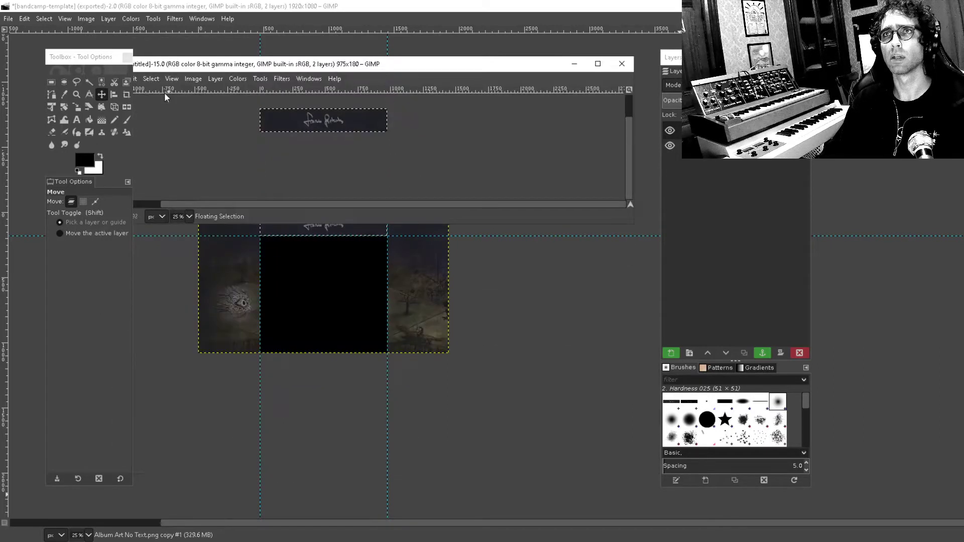
left_click_drag(170, 66, 256, 45)
left_click(202, 59)
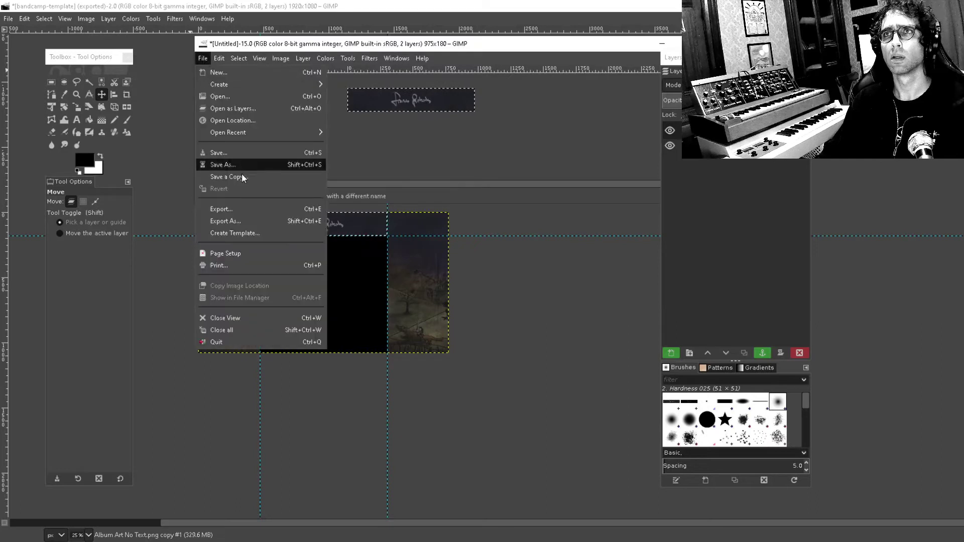
left_click(280, 219)
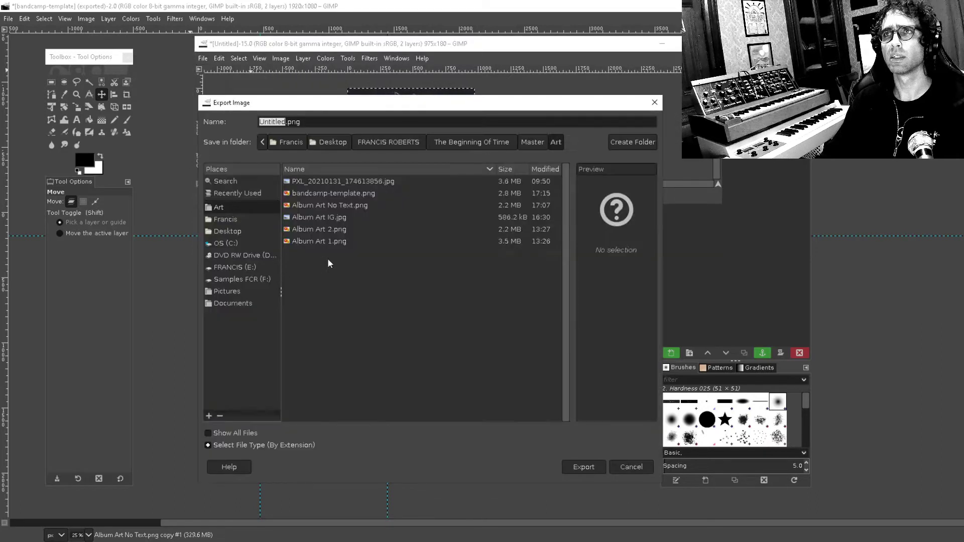
type("bandcamp-")
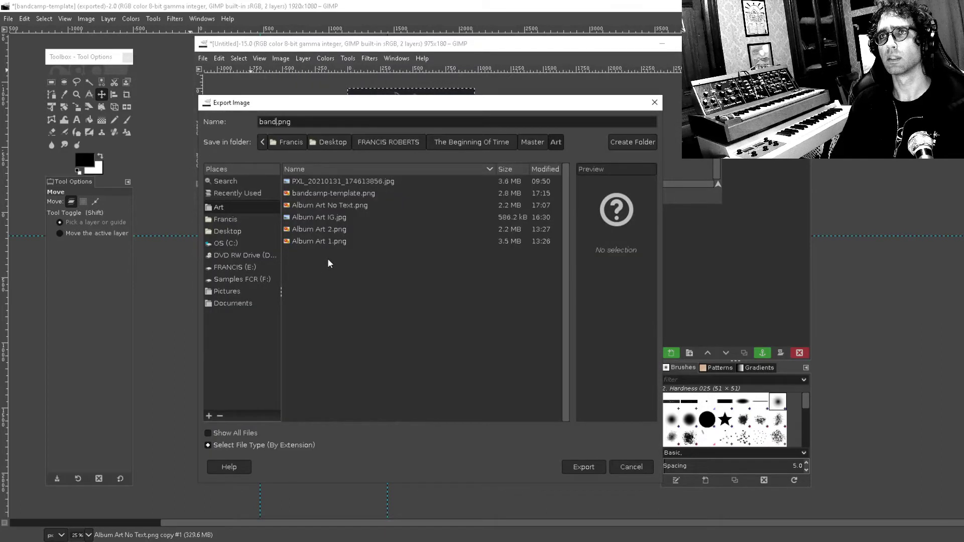
type("header")
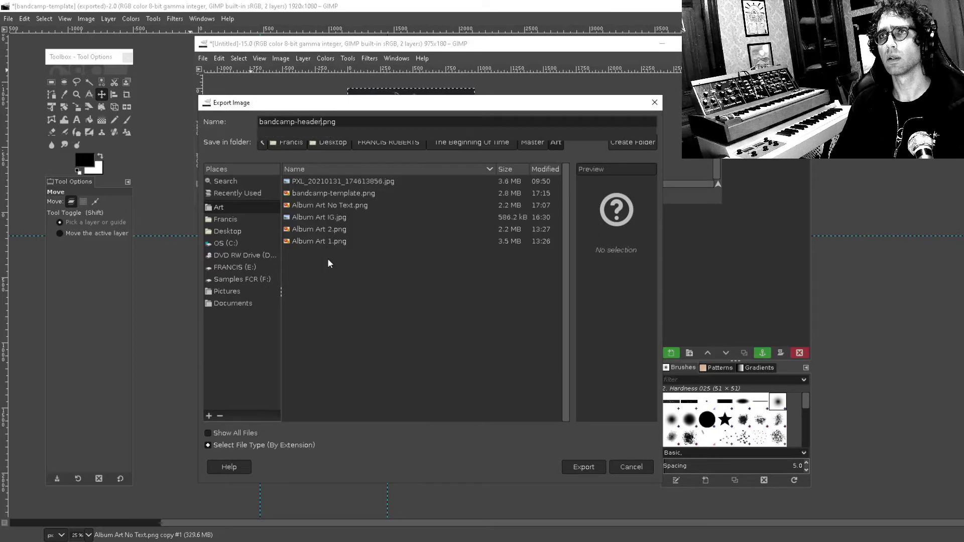
left_click(580, 461)
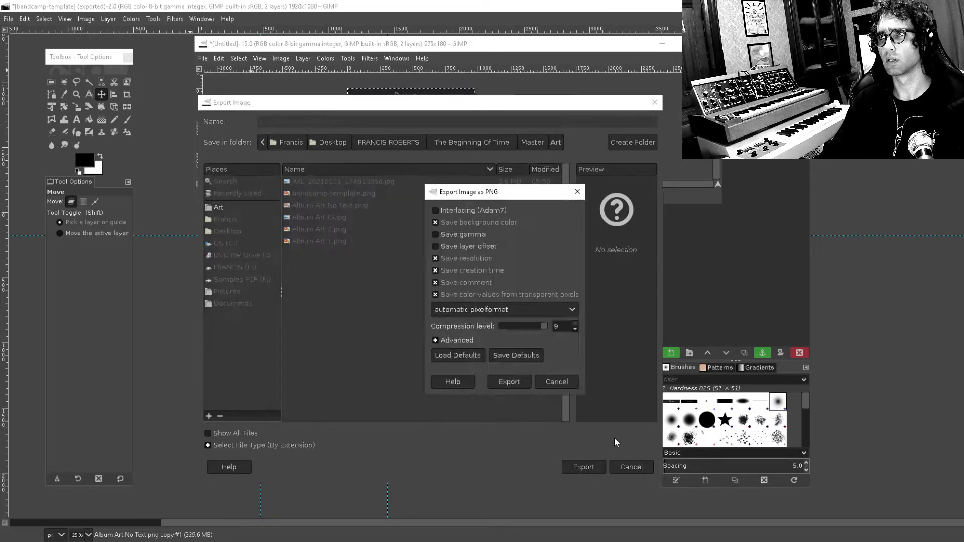
left_click(525, 382)
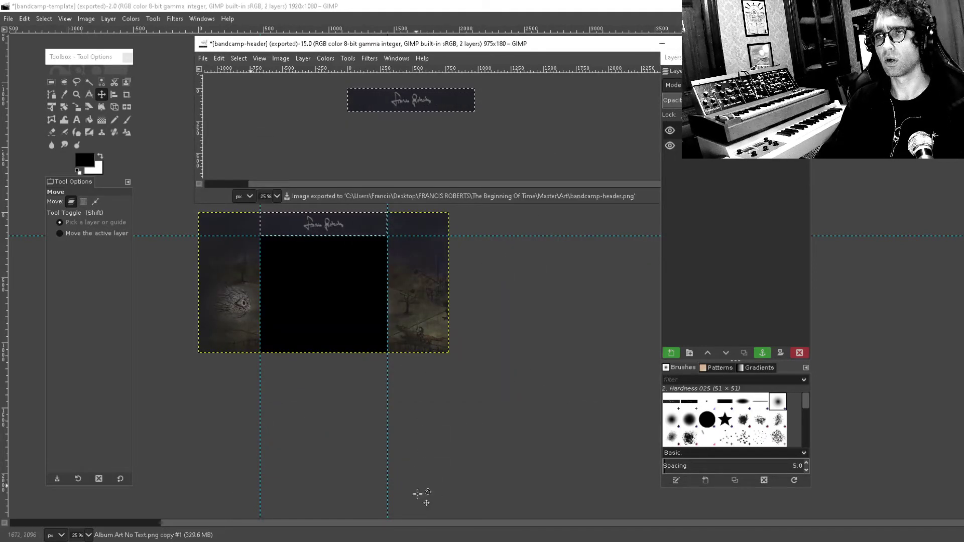
Step: Switch to the Bandcamp artist page in the browser, open the design editor and delete the current background image
left_click(675, 541)
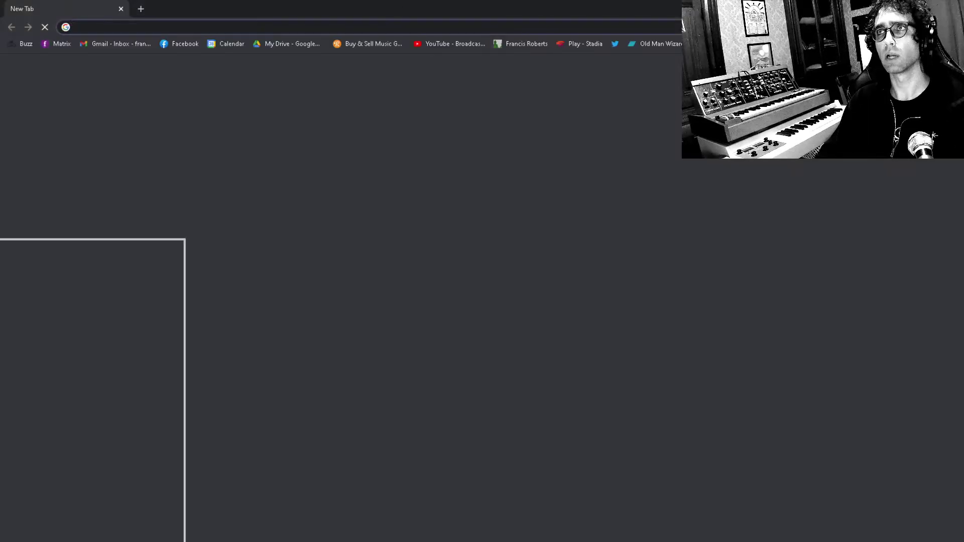
key("alt+Tab")
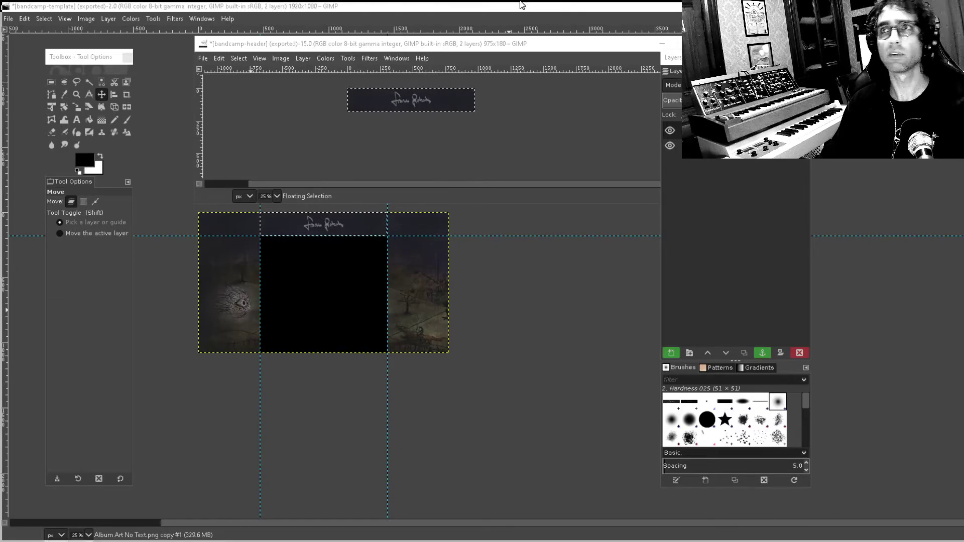
key("alt+Tab")
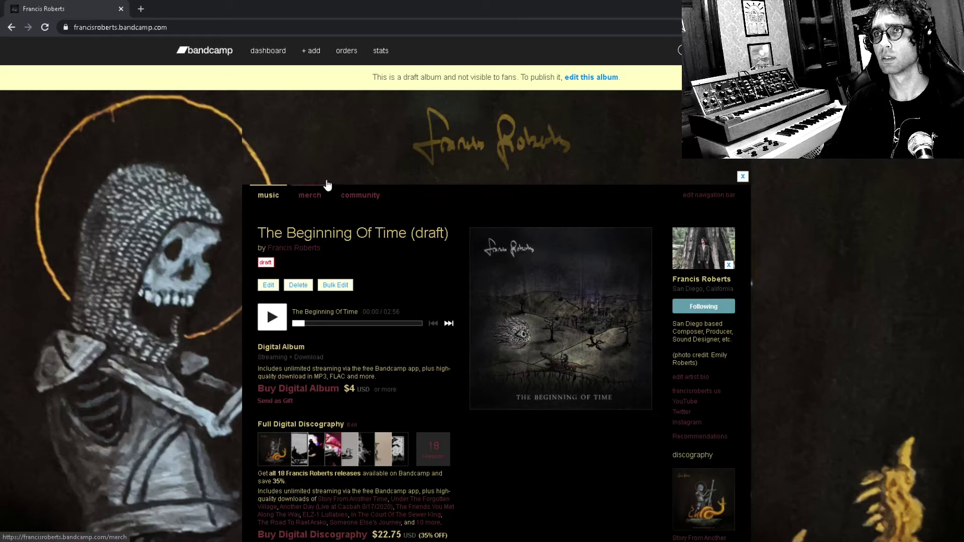
left_click(804, 50)
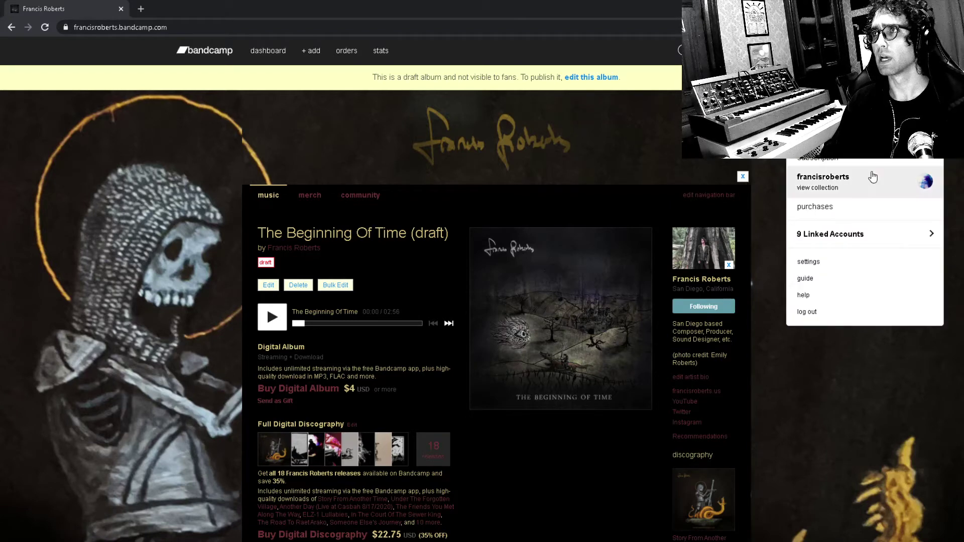
left_click(813, 141)
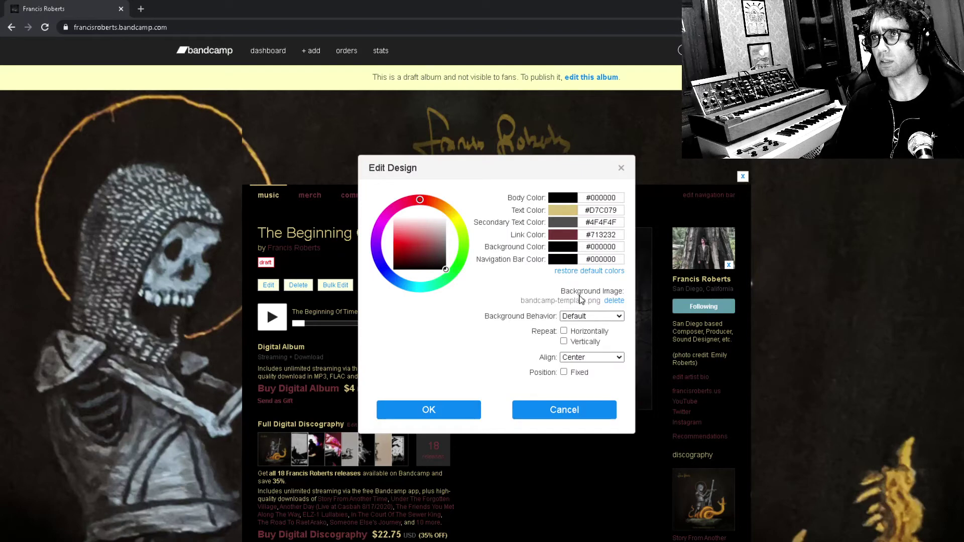
left_click(613, 301)
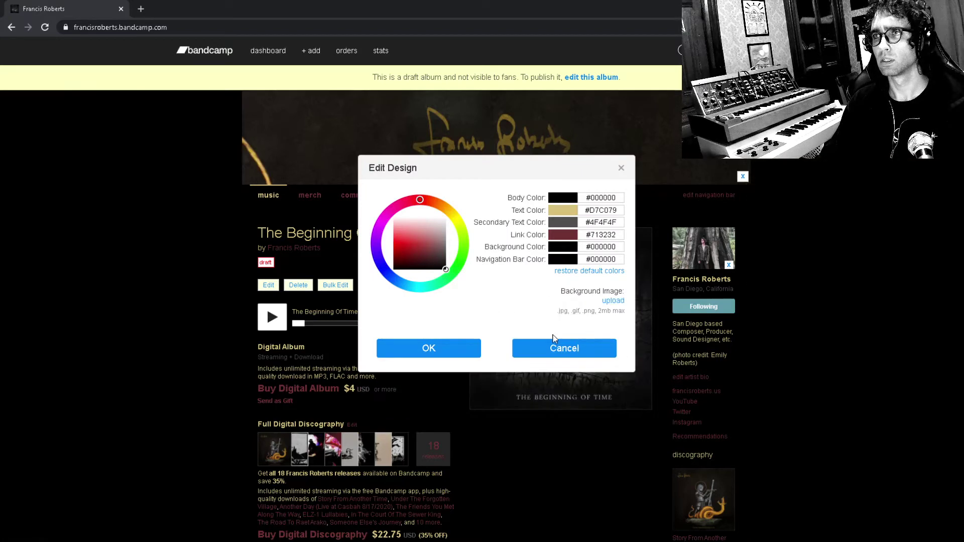
Step: Try to upload bandcamp-template.png as the background image in the Bandcamp design editor
left_click(614, 302)
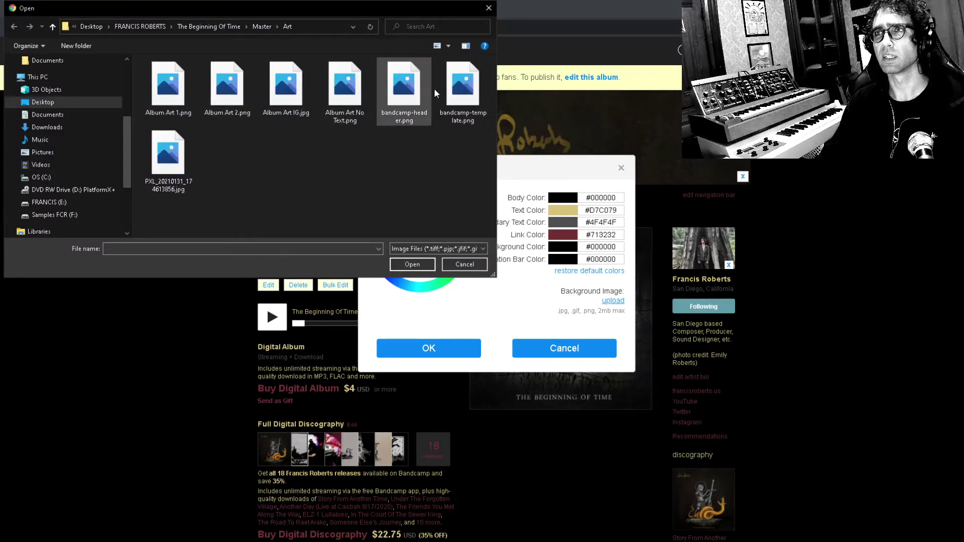
left_click(448, 95)
double_click(449, 94)
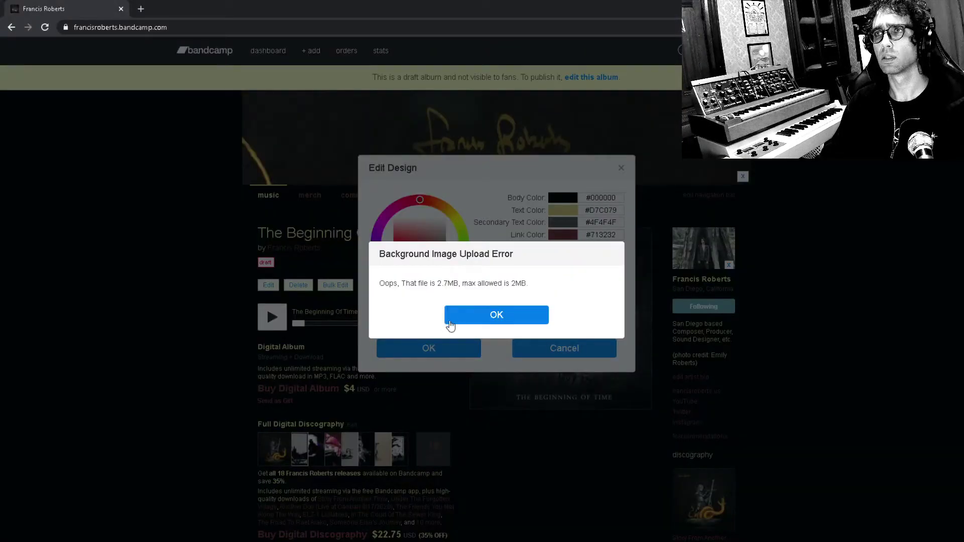
left_click(471, 316)
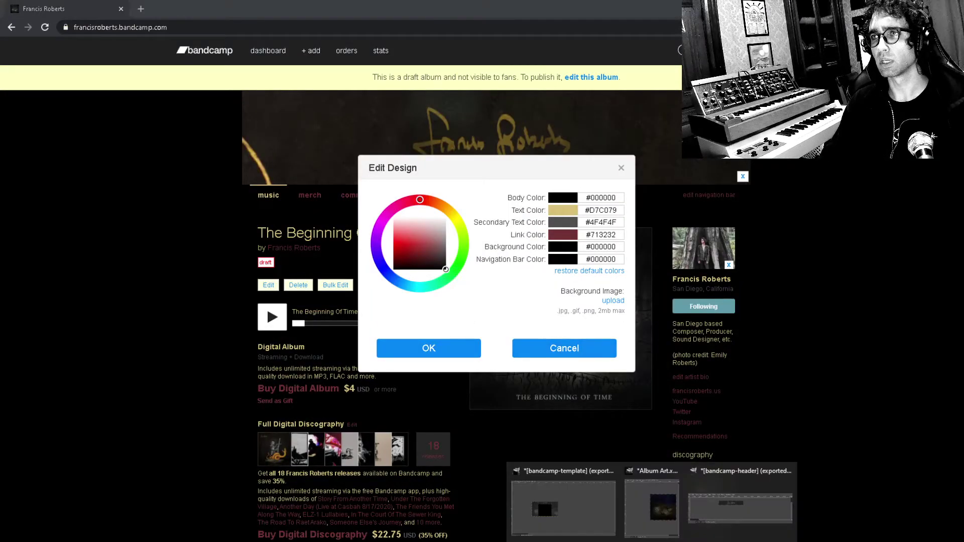
Step: Switch to the bandcamp-template image in GIMP, clear the selected header strip with the lettering from the artwork layer and deselect it
left_click(572, 512)
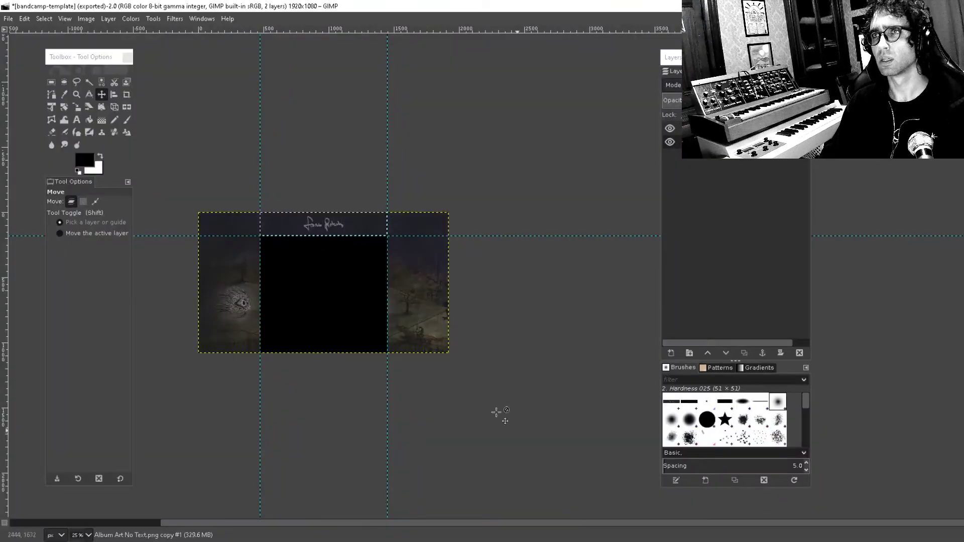
scroll(387, 263, "up", 2)
left_click_drag(389, 264, 545, 291)
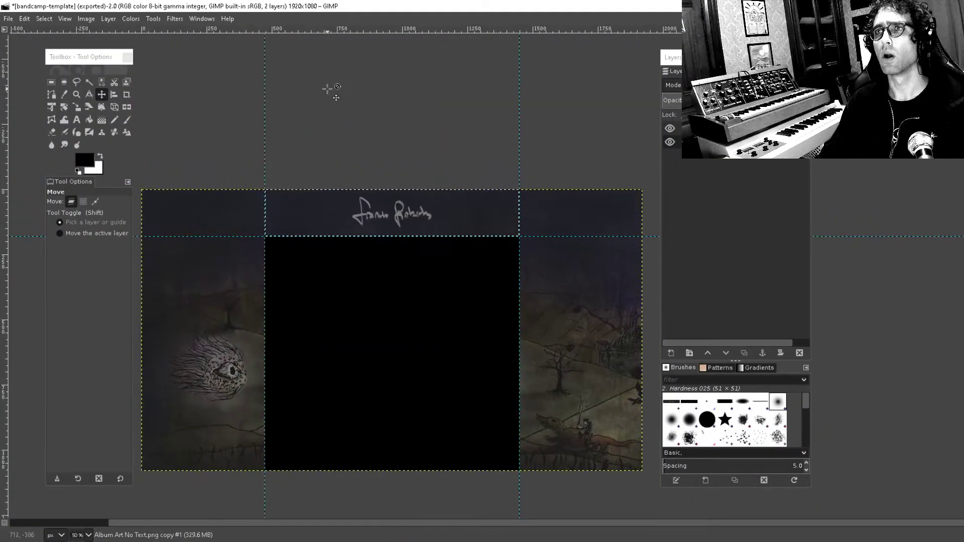
left_click(54, 85)
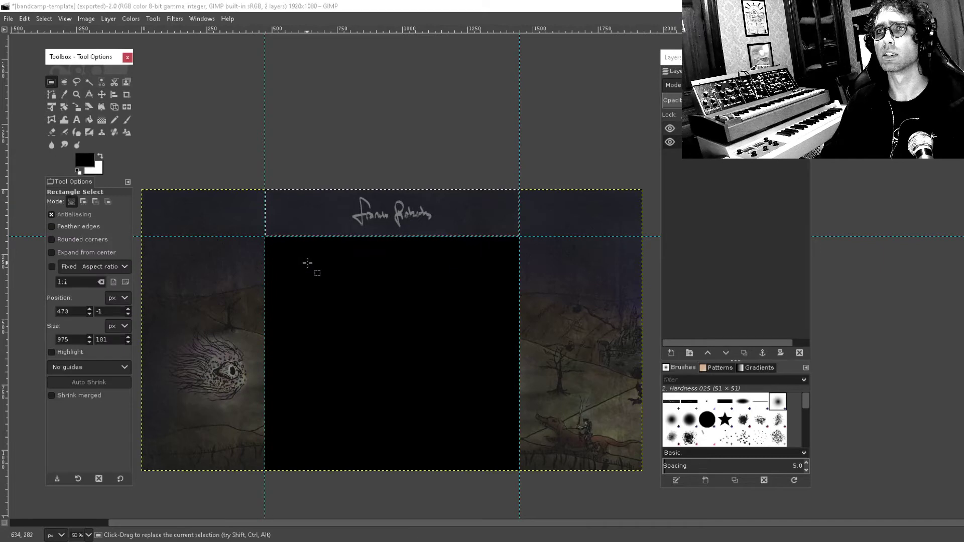
key("Delete")
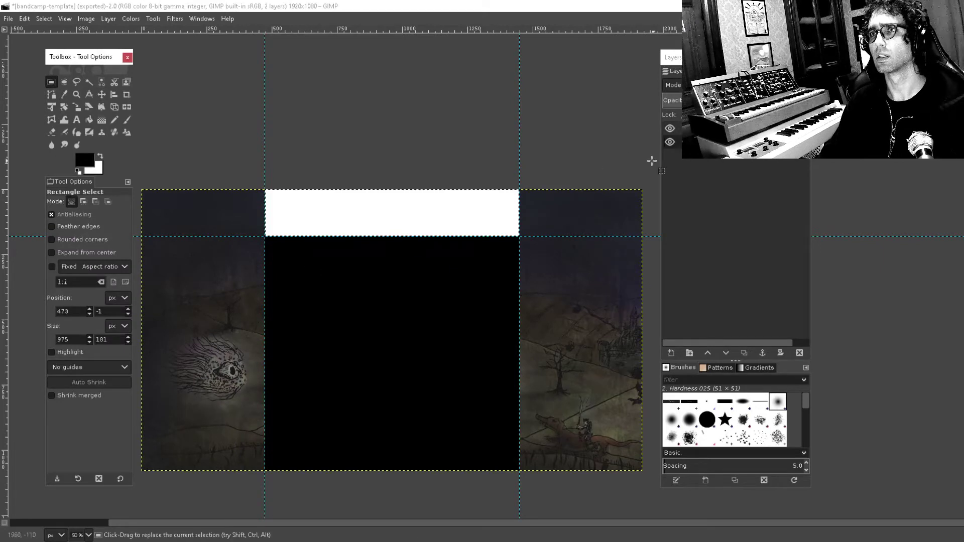
left_click(414, 320)
Step: Scale the black page layer upward without keeping its aspect ratio so it covers the cleared header strip between the vertical guides
left_click(103, 95)
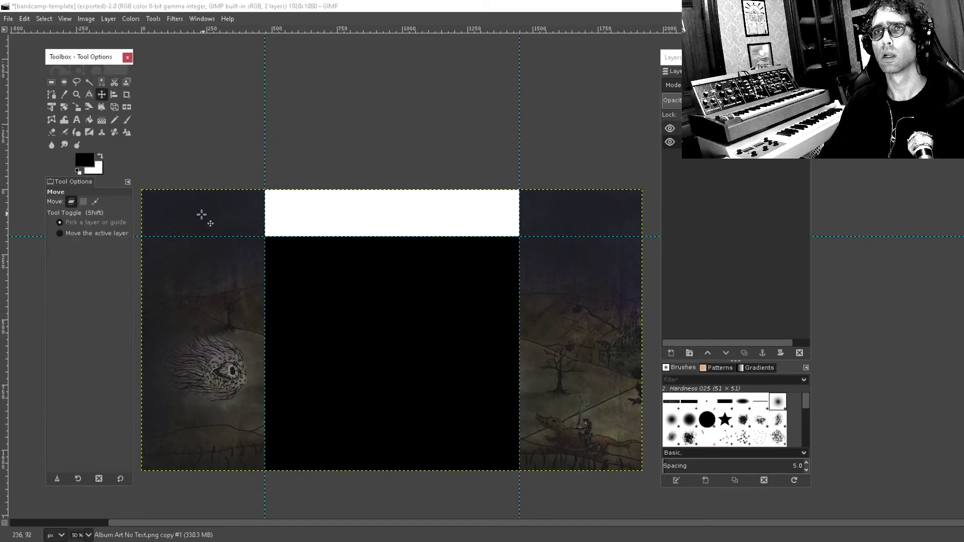
left_click(80, 109)
left_click(360, 271)
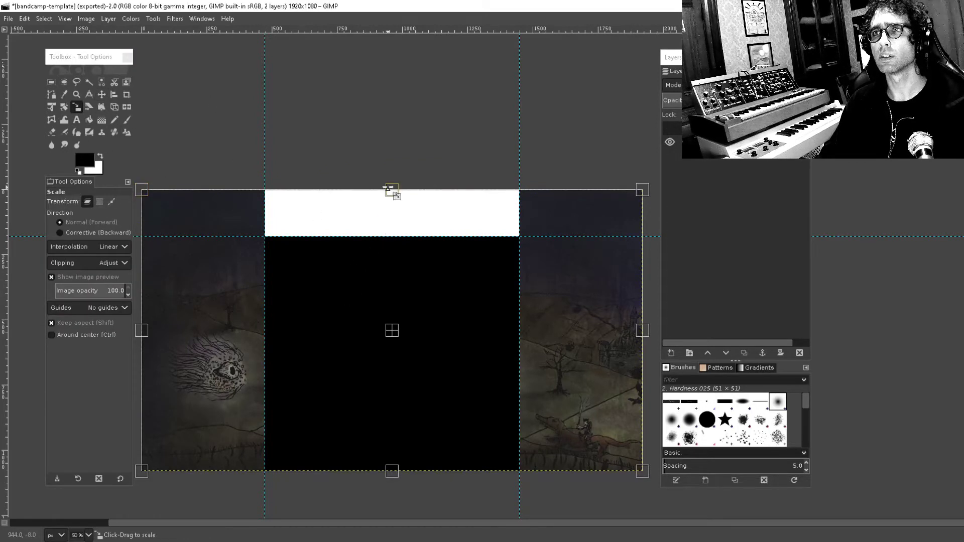
left_click_drag(389, 190, 392, 152)
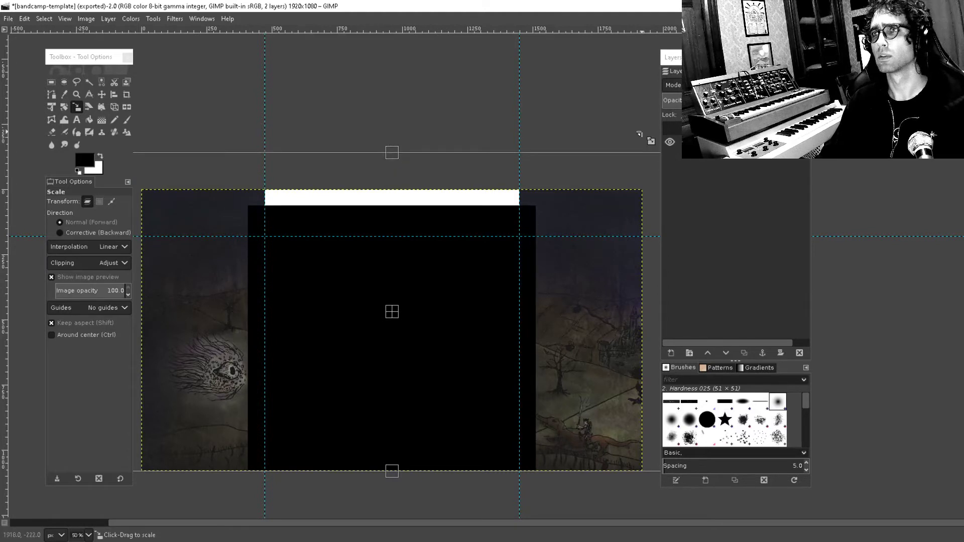
key("ctrl+z")
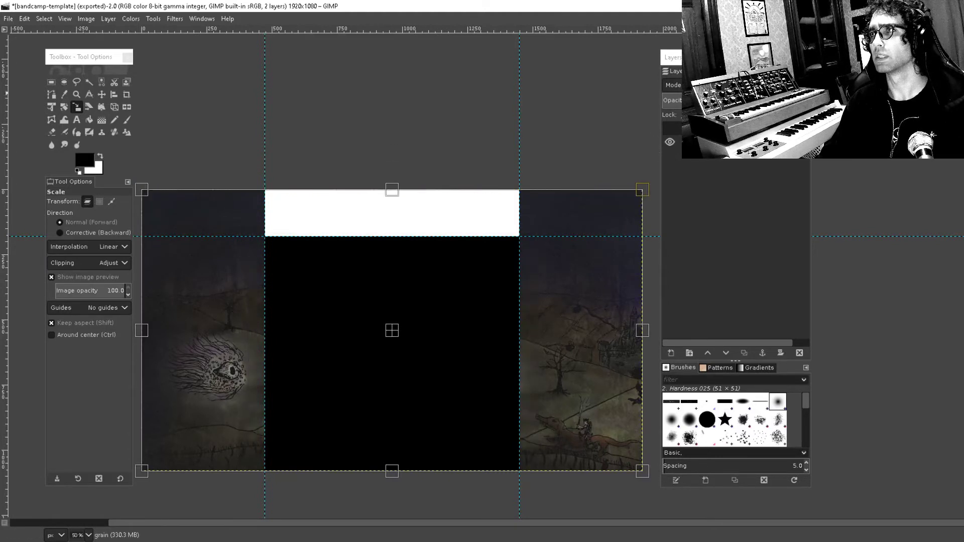
left_click_drag(392, 191, 403, 128)
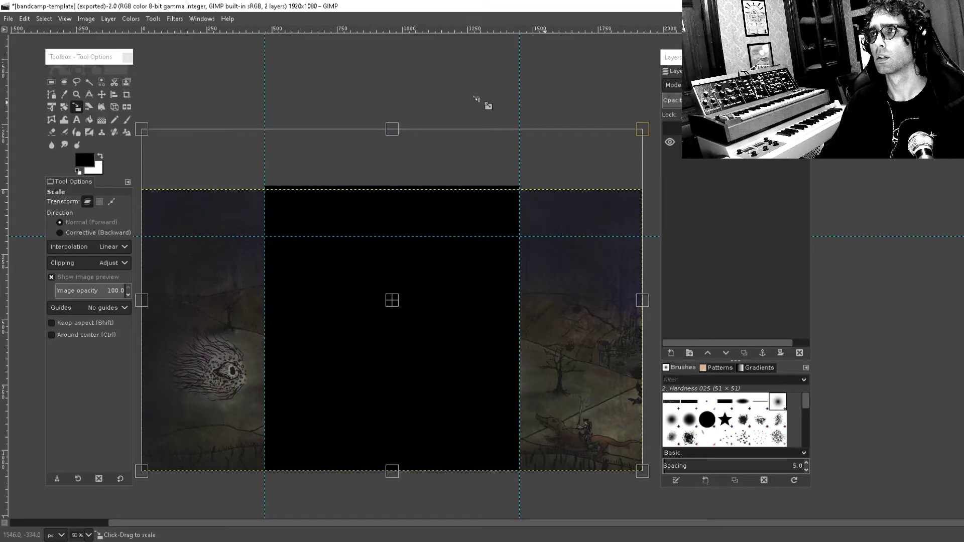
left_click(51, 82)
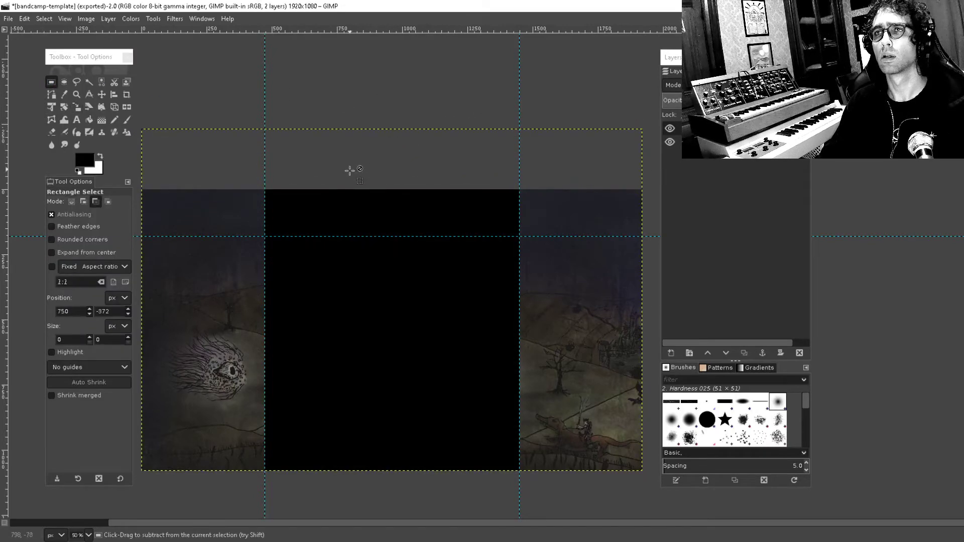
scroll(351, 170, "down", 1)
left_click(702, 142)
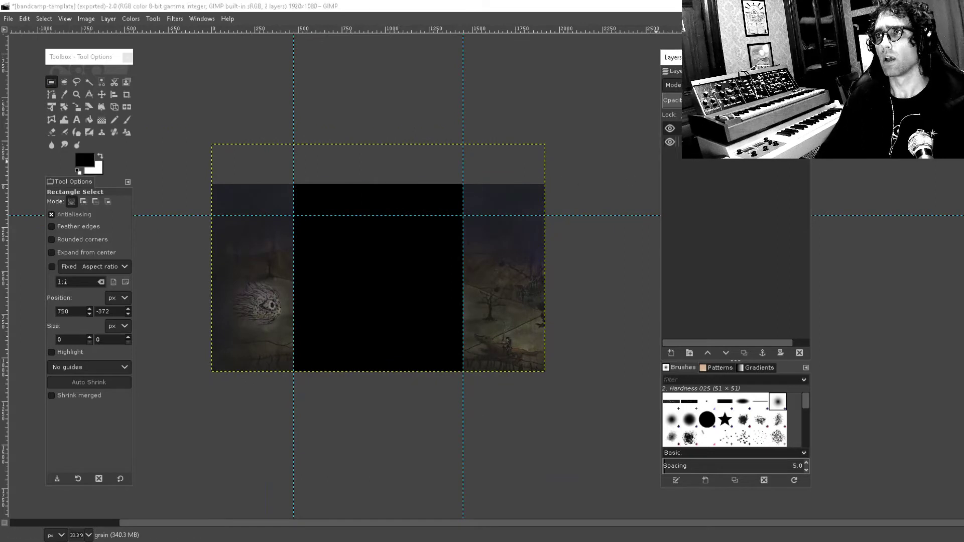
right_click(736, 141)
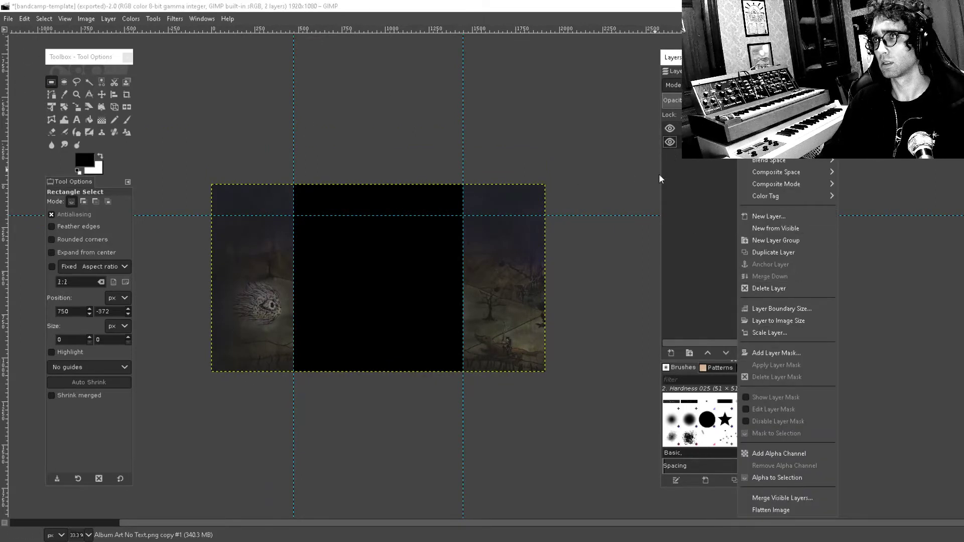
left_click(576, 95)
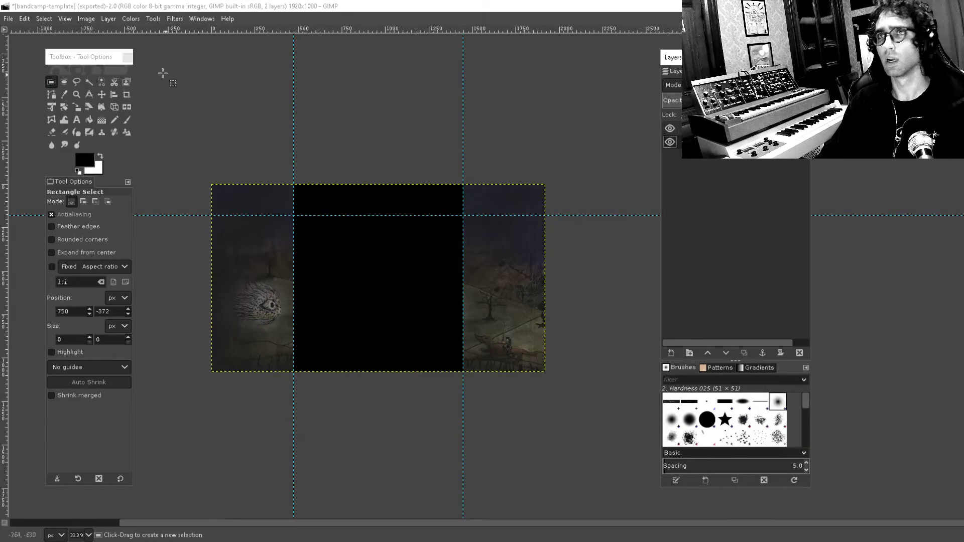
Step: Export the revised background image over the existing bandcamp-template.png
left_click(8, 19)
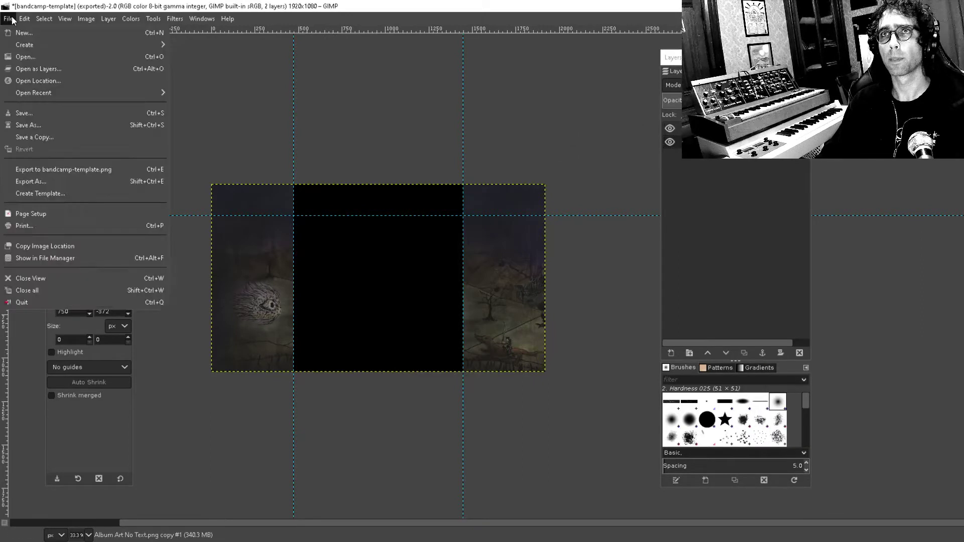
left_click(100, 169)
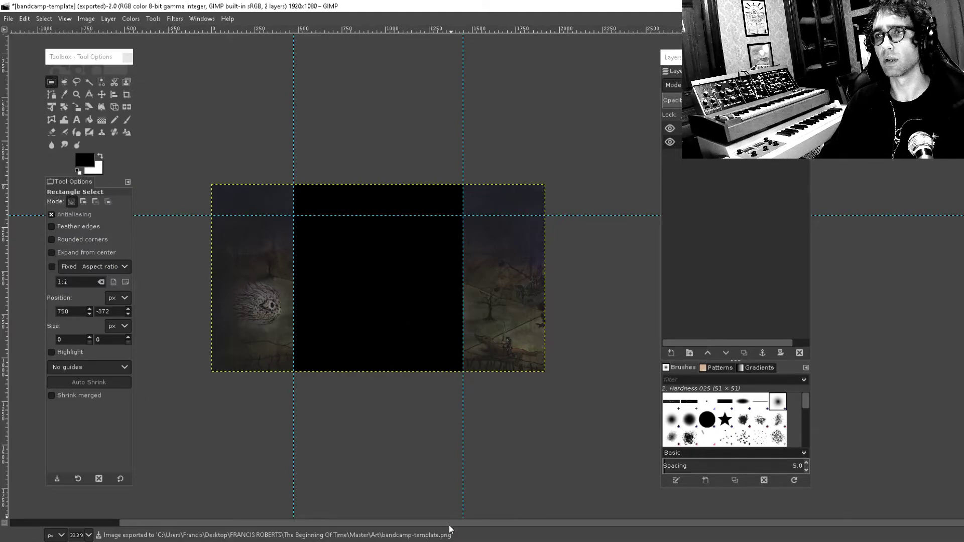
Step: Switch to the Bandcamp design editor and try to upload the revised bandcamp-template.png as the background image
mouse_move(450, 528)
left_click(422, 499)
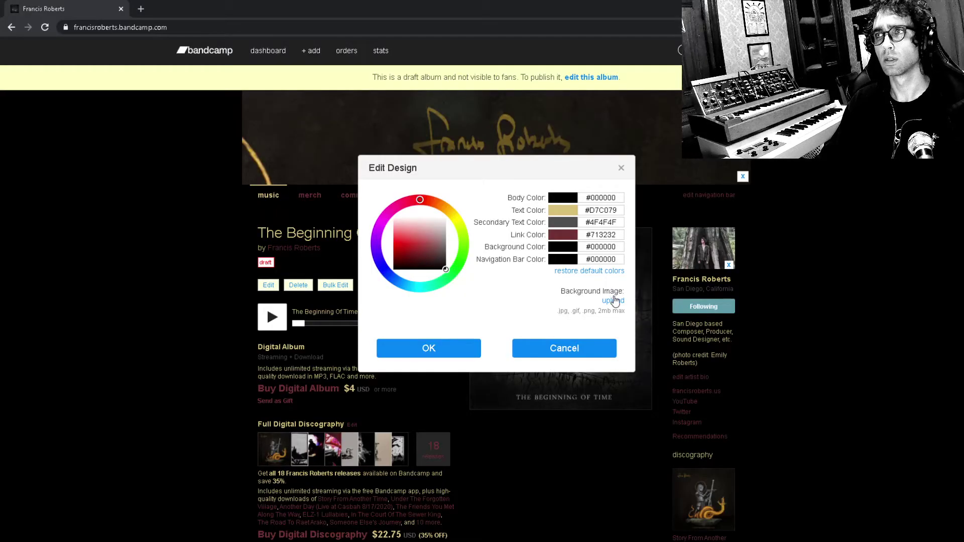
left_click(613, 300)
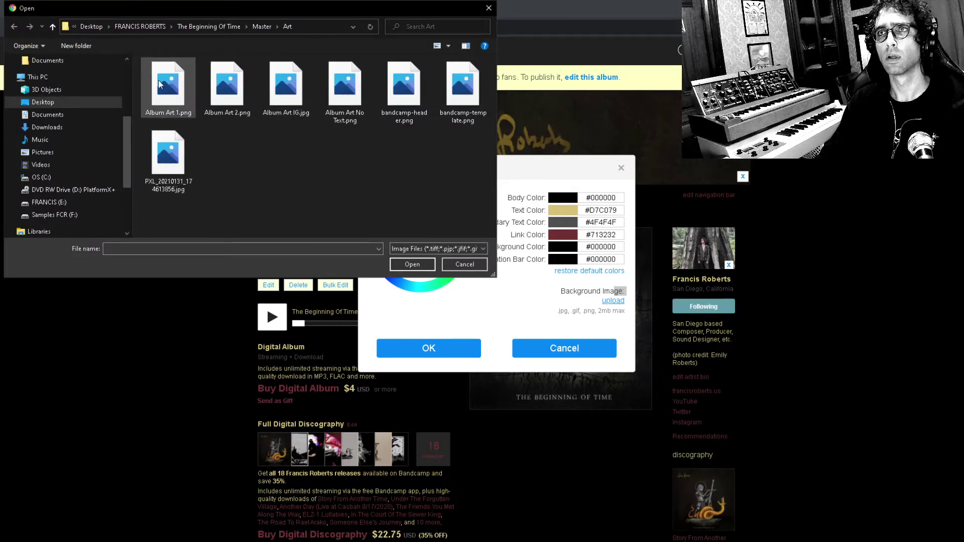
left_click(457, 94)
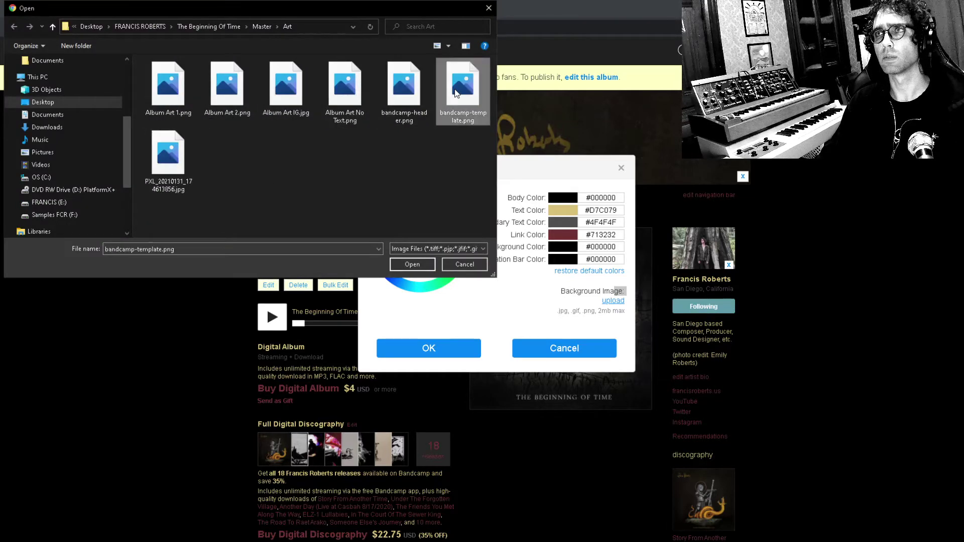
double_click(456, 94)
left_click(483, 316)
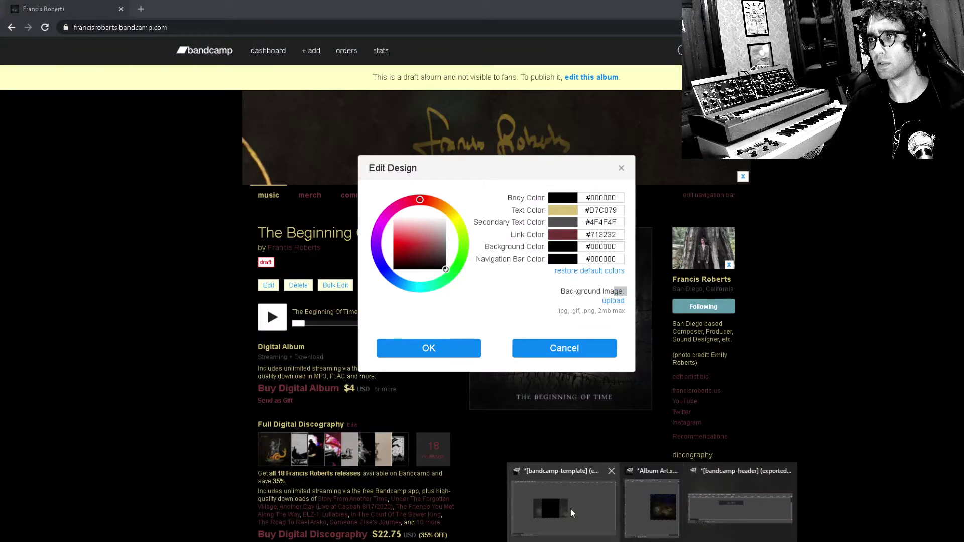
Step: Switch to the bandcamp-template image in GIMP and export it as bandcamp-template.jpg into the Art folder
left_click(650, 540)
left_click(650, 540)
mouse_move(650, 540)
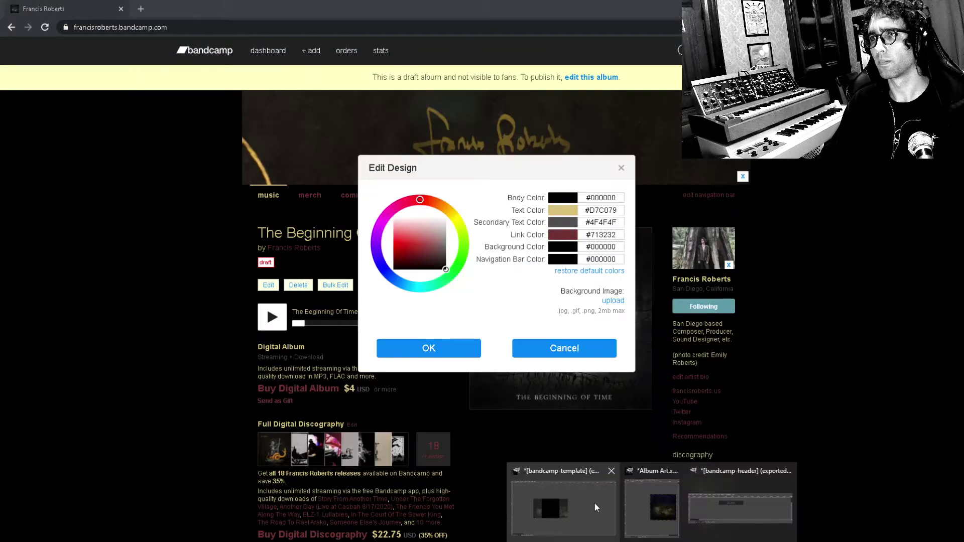
left_click(577, 502)
left_click(15, 17)
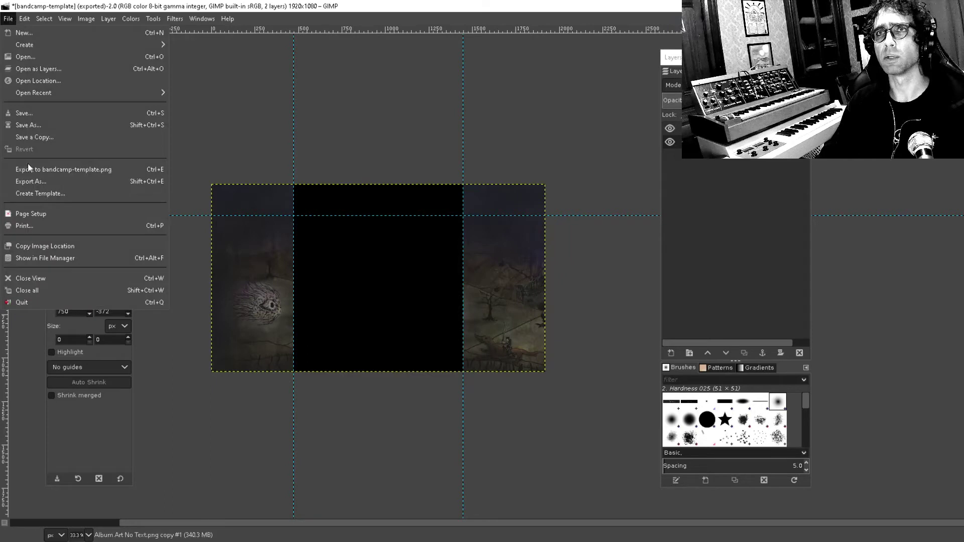
left_click(46, 181)
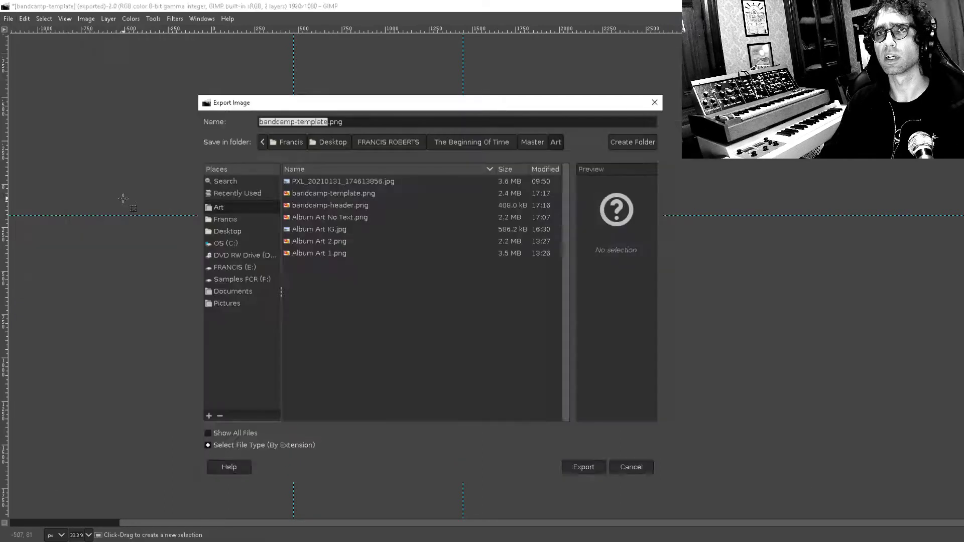
double_click(380, 121)
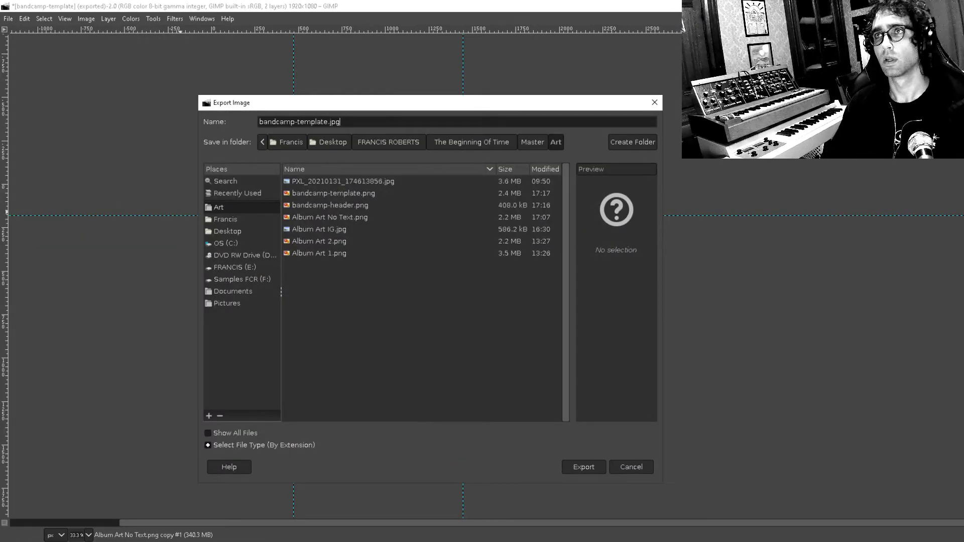
left_click(602, 468)
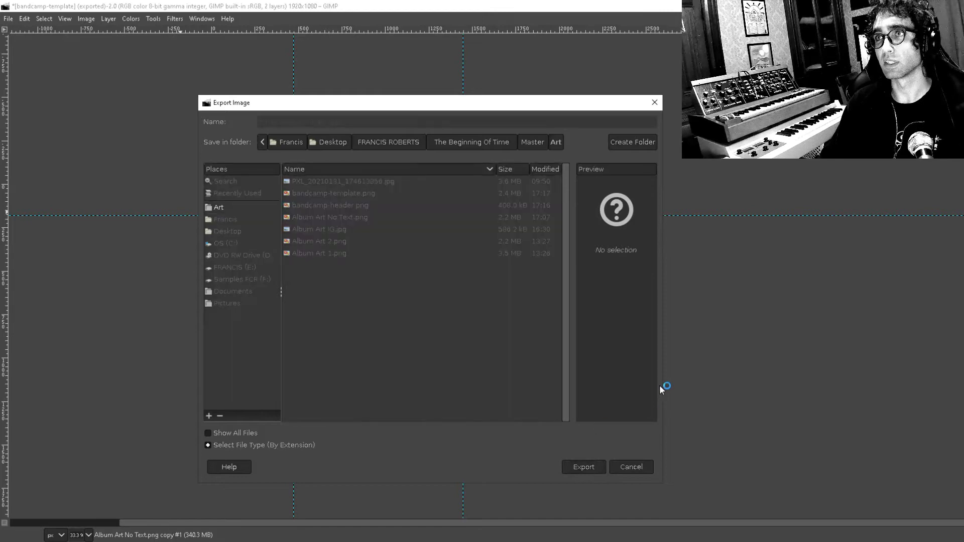
left_click(502, 343)
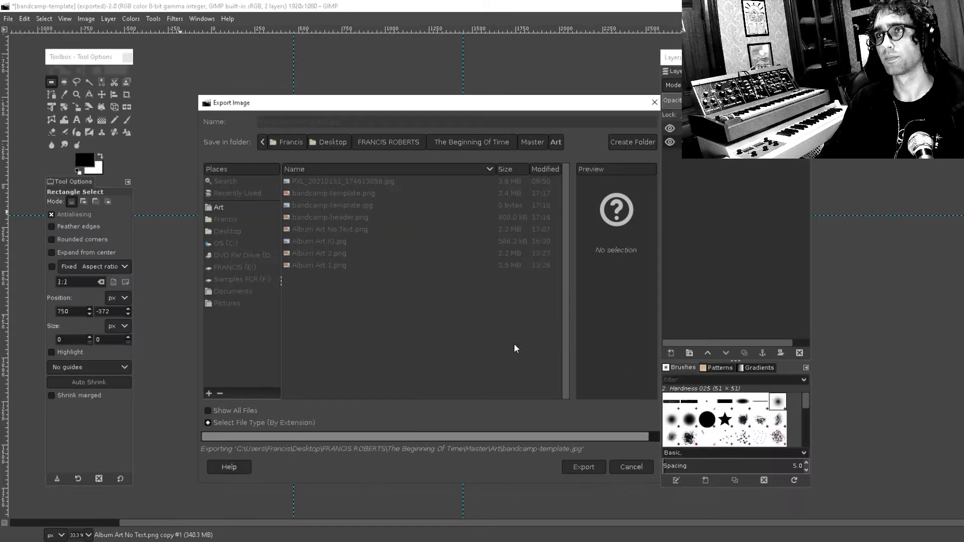
Step: Return to the Bandcamp design editor and upload bandcamp-template.jpg as the background image
left_click(424, 541)
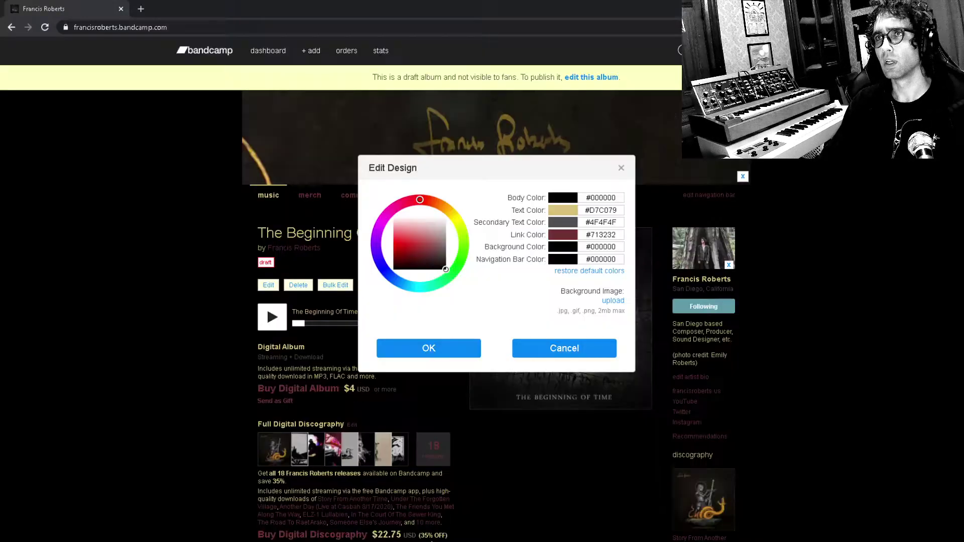
left_click(614, 300)
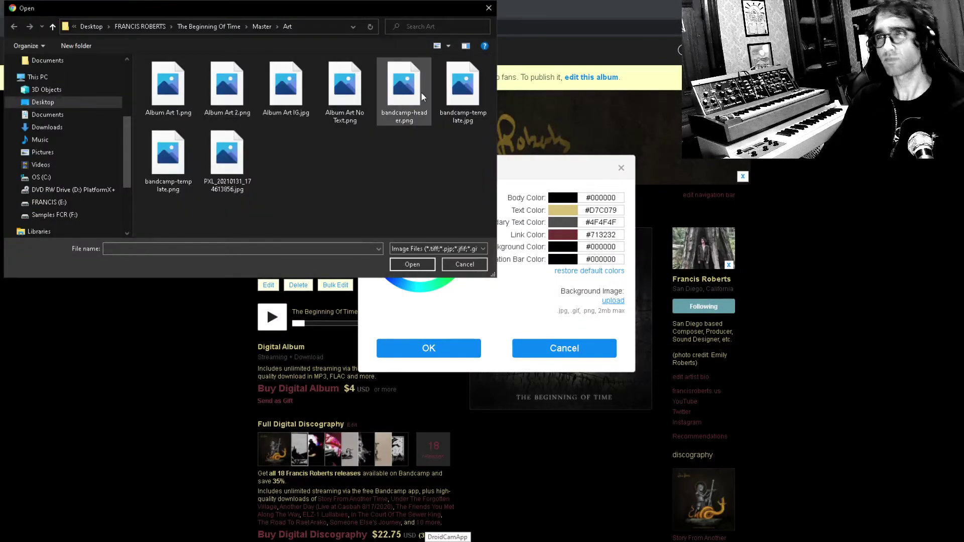
left_click(463, 88)
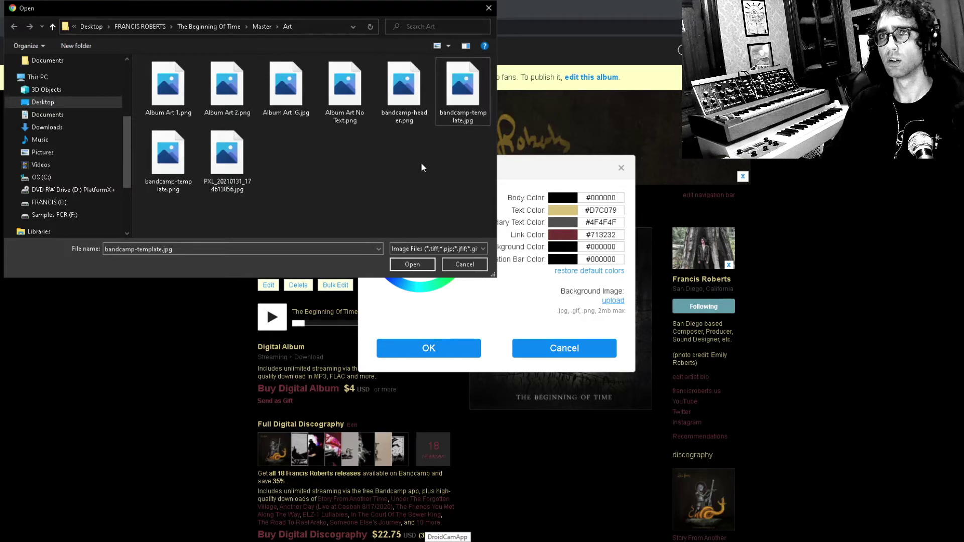
double_click(463, 88)
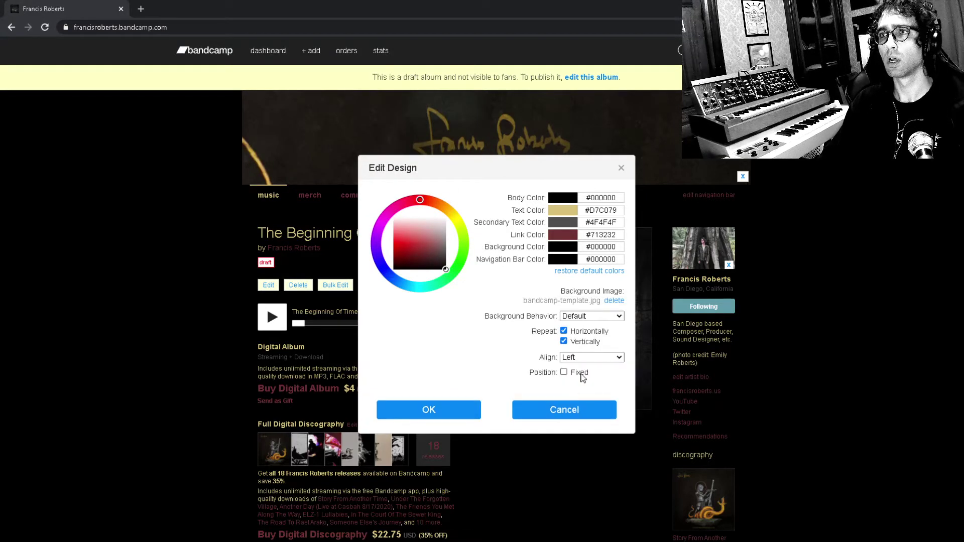
Step: Align the background image to Center, turn off its horizontal and vertical repeat, leave its position unfixed, and save the design
left_click(599, 361)
left_click(586, 377)
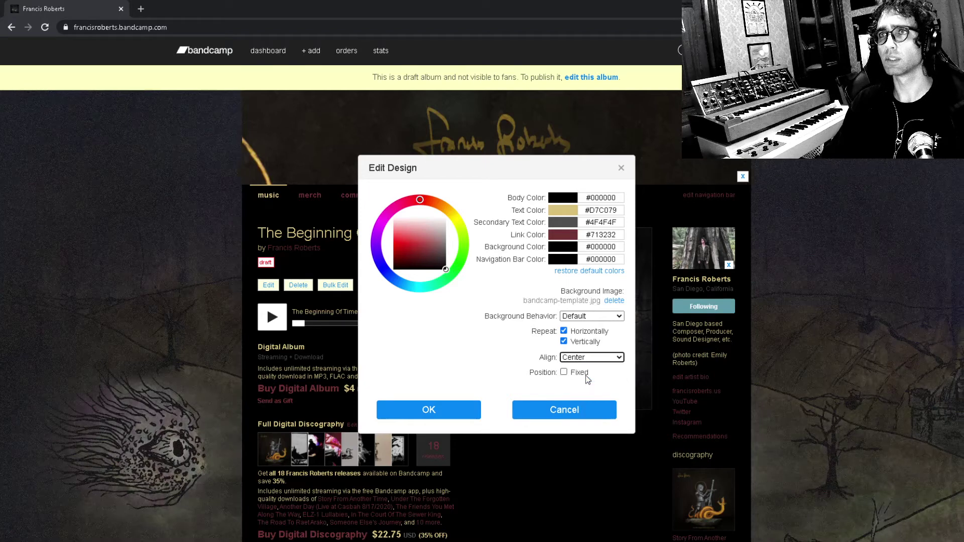
left_click(564, 372)
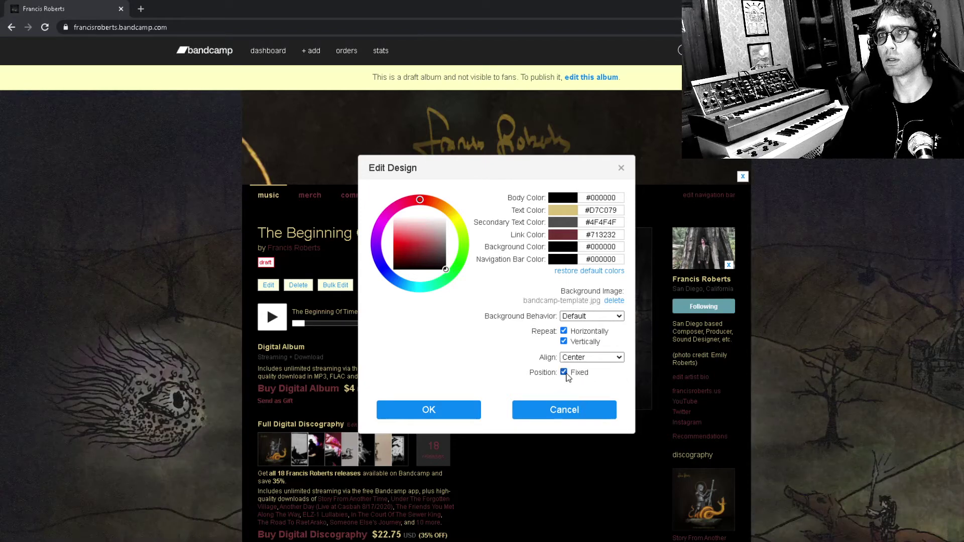
left_click(564, 373)
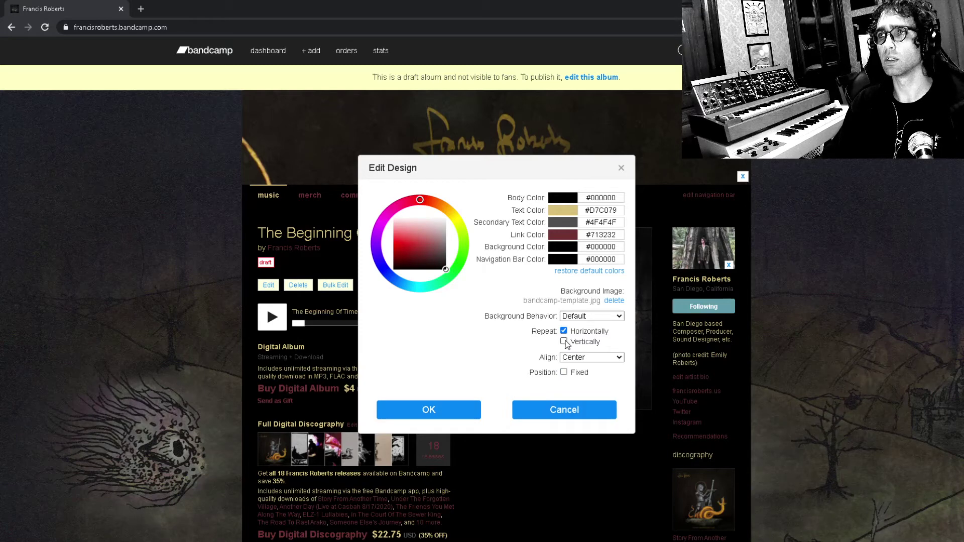
left_click(444, 422)
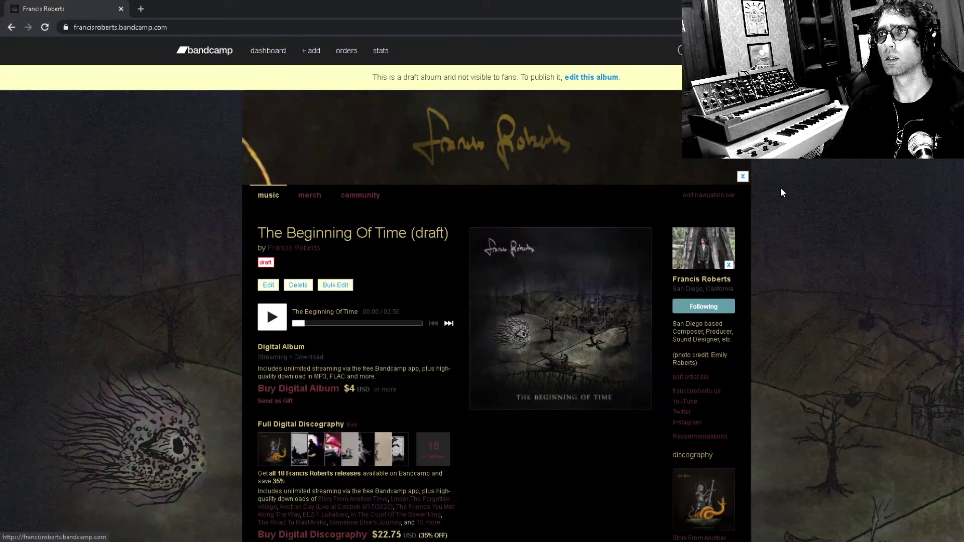
Step: Remove the current custom header from the artist page and upload bandcamp-header.png in its place
left_click(742, 176)
left_click(478, 318)
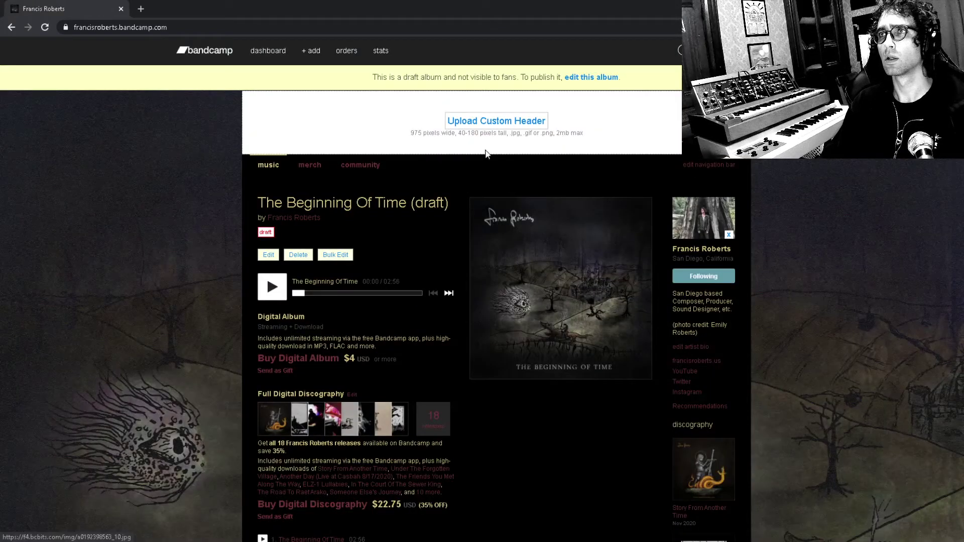
left_click(491, 122)
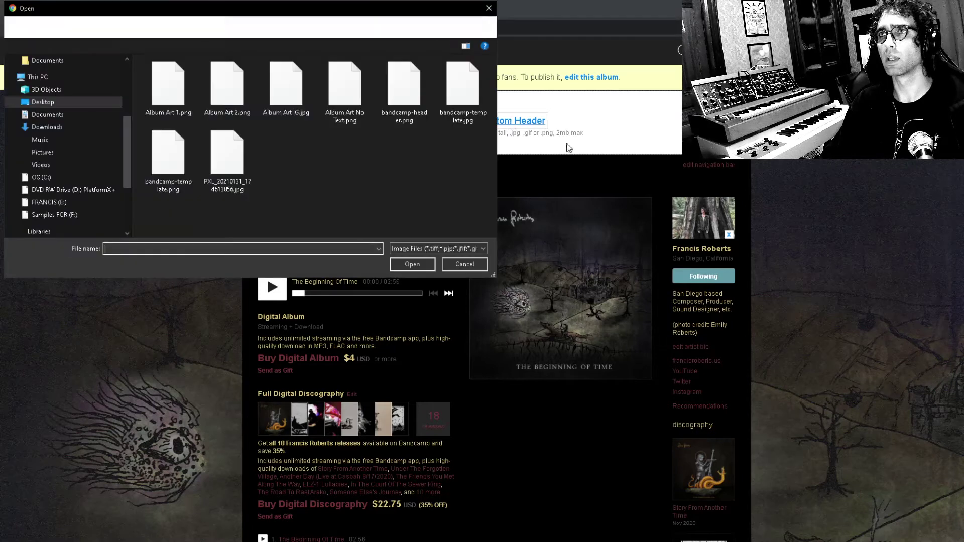
double_click(396, 105)
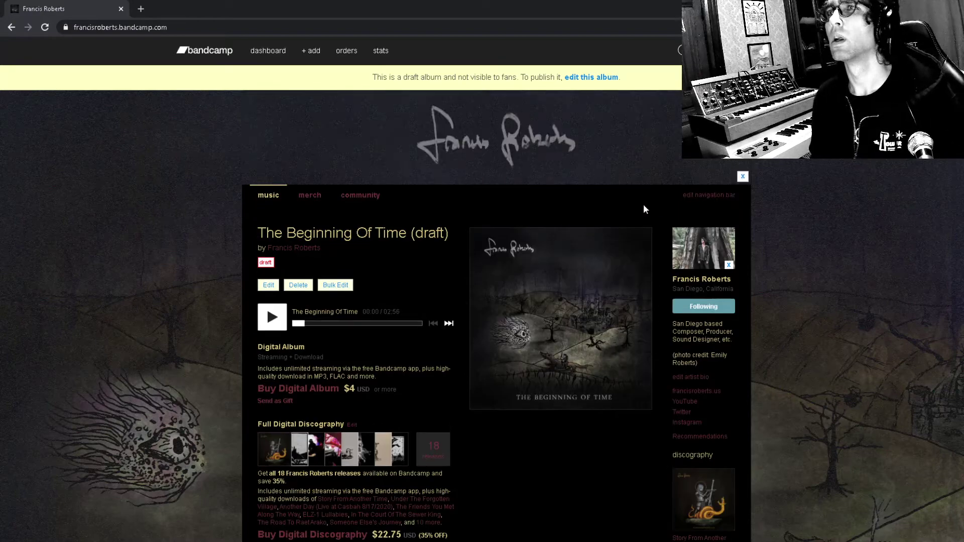
Step: Examine how the new header and background line up around the page content at several browser zoom levels
key("ctrl+plus")
key("ctrl+plus")
key("ctrl+plus")
key("ctrl+plus")
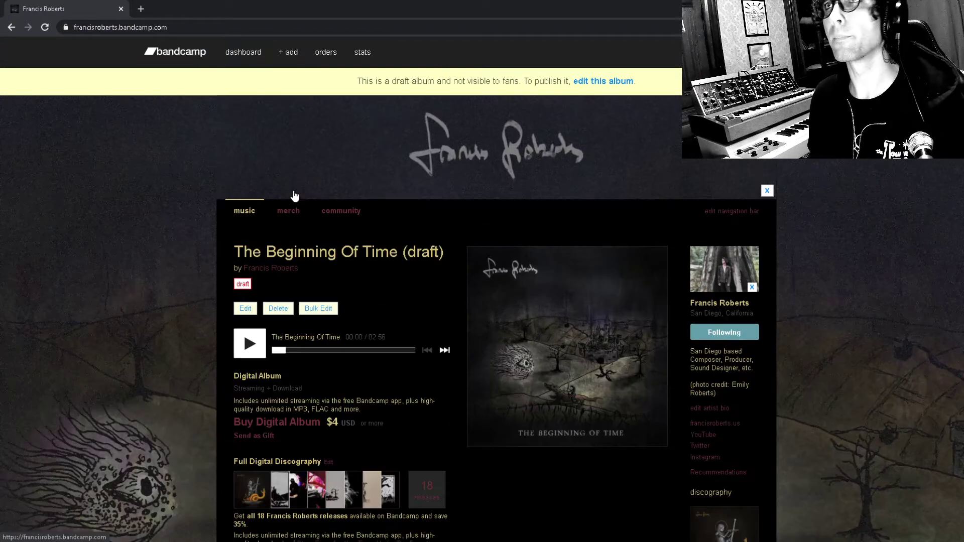
scroll(295, 196, "down", 6)
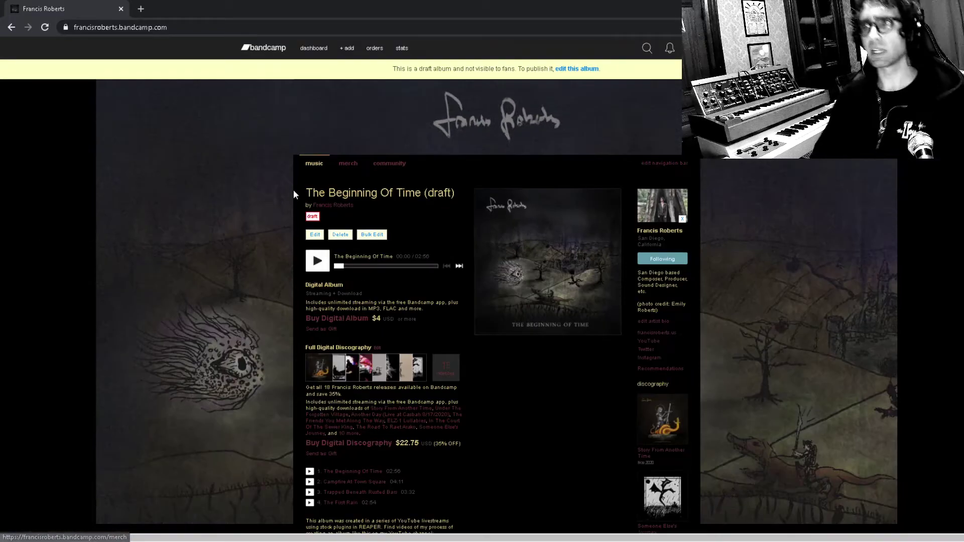
scroll(678, 92, "up", 5)
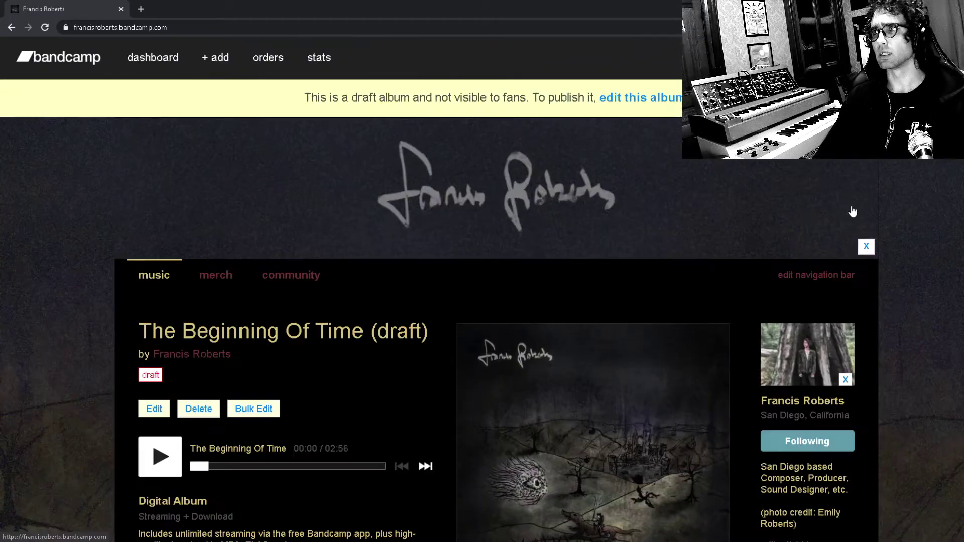
middle_click(791, 217)
scroll(886, 229, "up", 2)
scroll(901, 246, "up", 1)
scroll(897, 246, "down", 5)
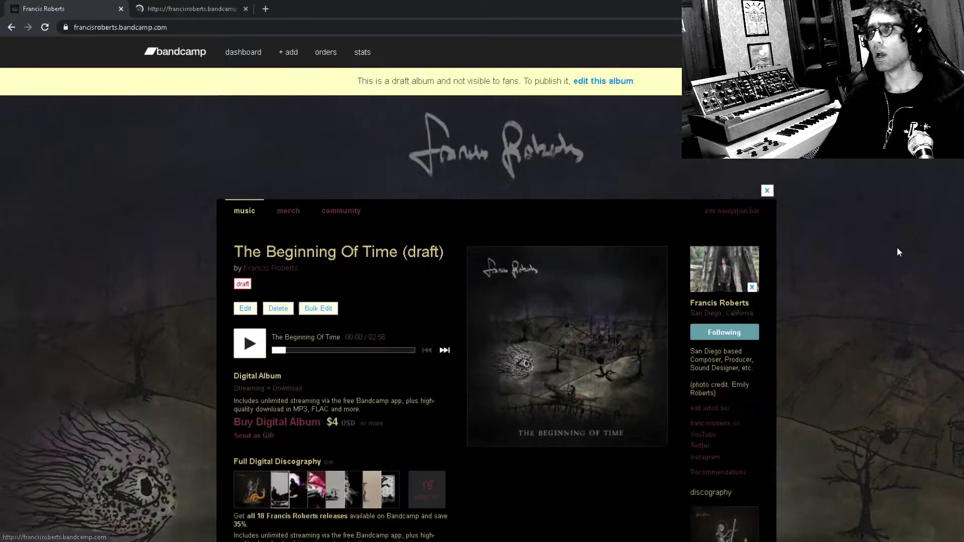
scroll(517, 230, "up", 1)
scroll(522, 232, "down", 3)
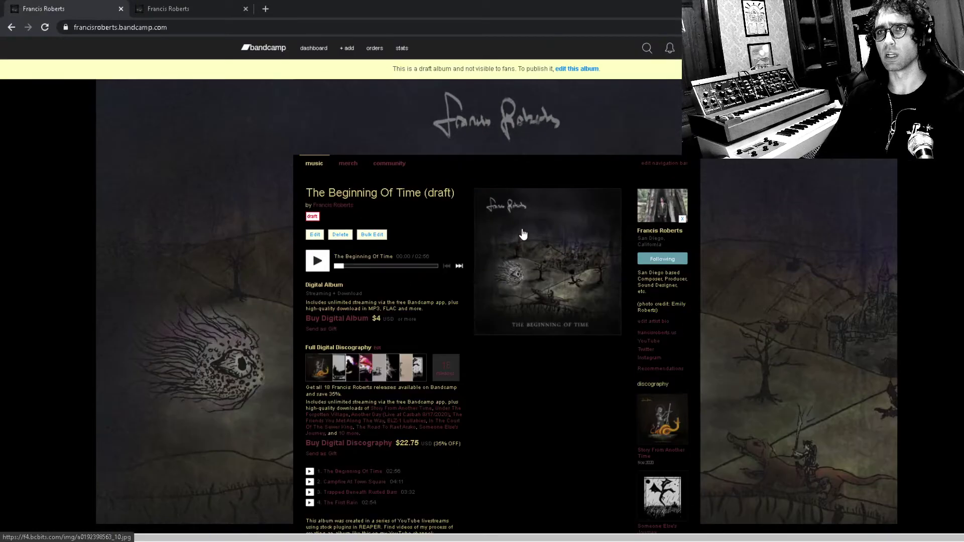
scroll(523, 234, "up", 2)
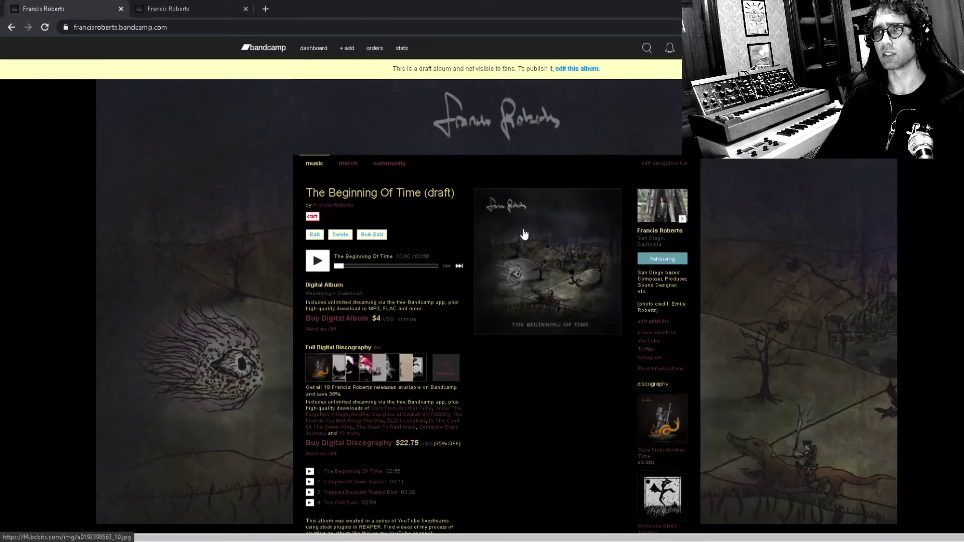
scroll(524, 234, "up", 1)
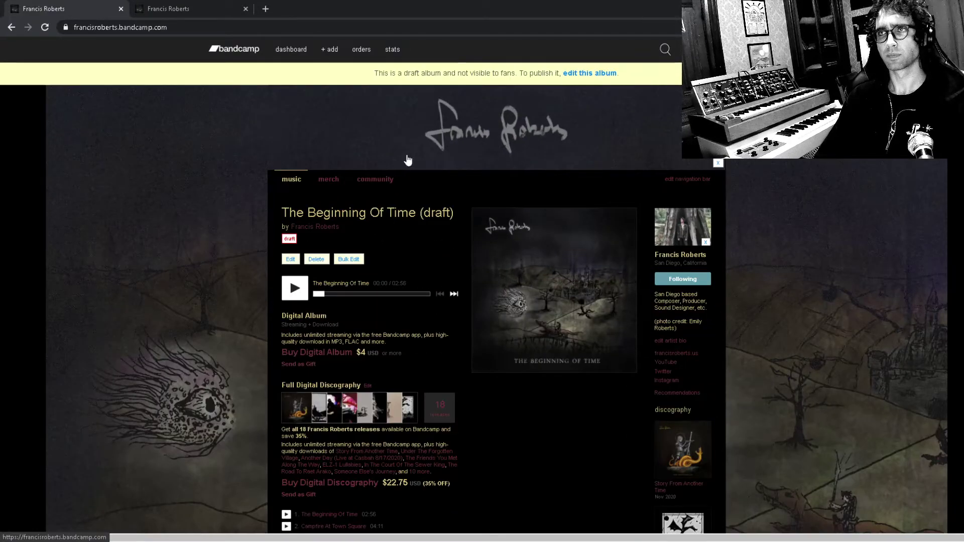
scroll(430, 157, "down", 1)
scroll(430, 158, "up", 1)
scroll(430, 157, "down", 1)
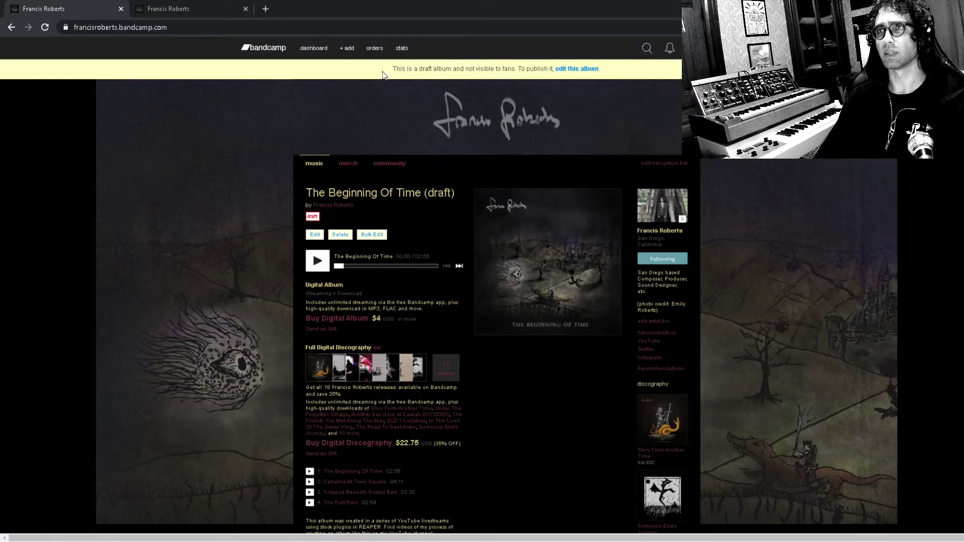
left_click_drag(383, 75, 404, 71)
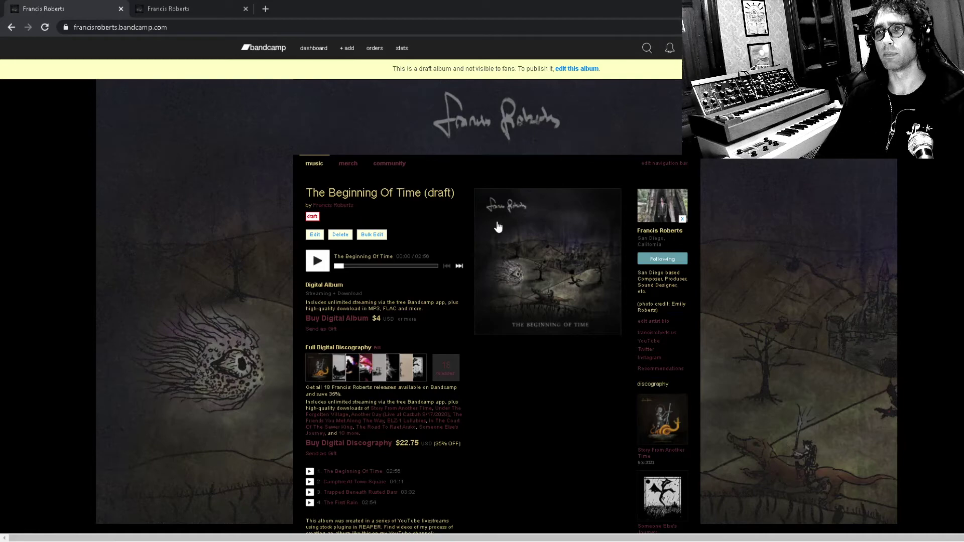
scroll(496, 224, "down", 4)
scroll(495, 224, "up", 4)
scroll(495, 224, "up", 1)
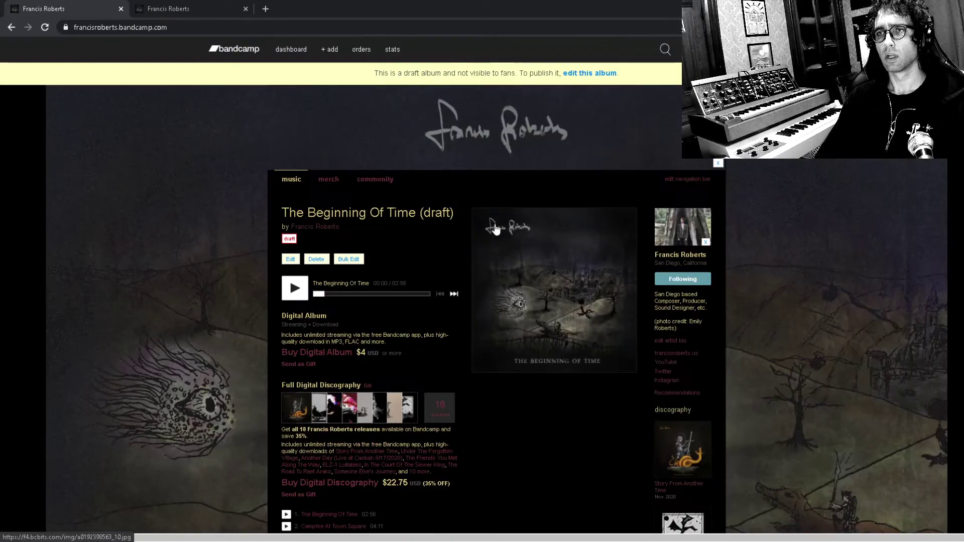
scroll(494, 226, "down", 3)
scroll(494, 224, "up", 3)
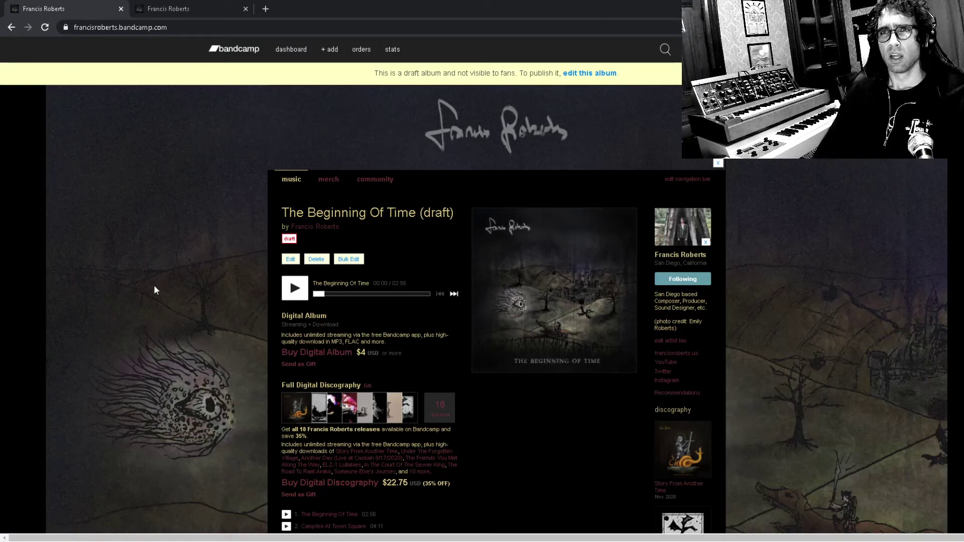
Step: Restore the page to its normal zoom and inspect how the background image ends farther down the page
key("ctrl+plus")
key("ctrl+plus")
key("ctrl+minus")
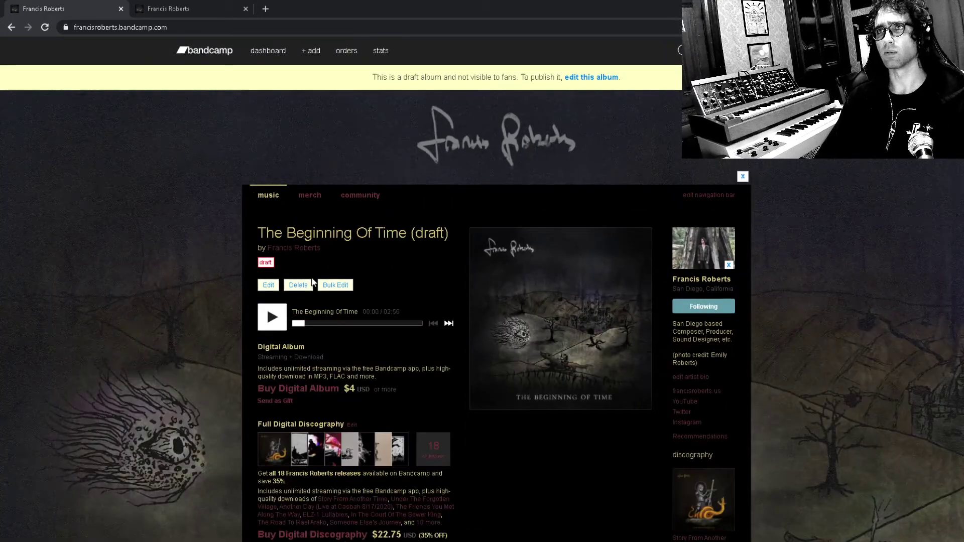
scroll(612, 317, "down", 5)
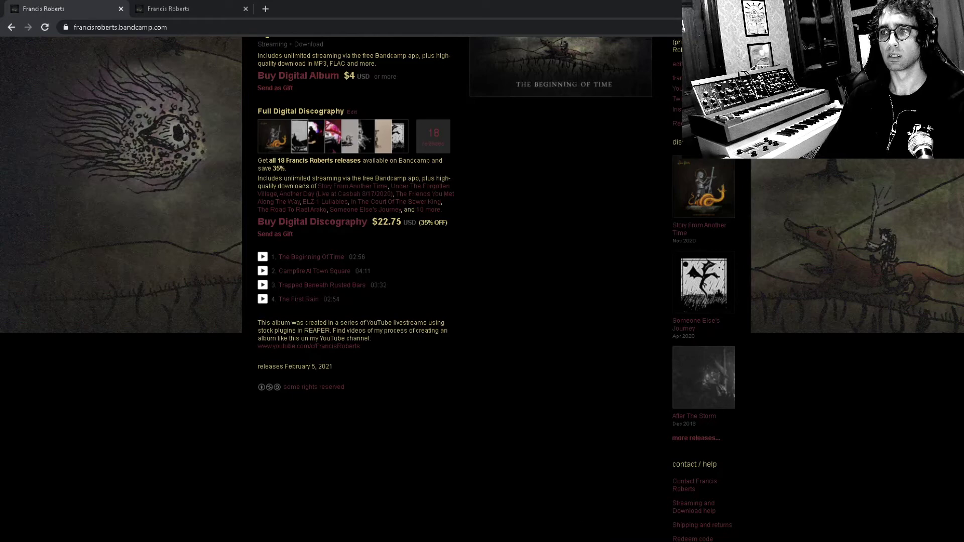
Step: Switch to the bandcamp-template image in GIMP and paint black at 20% opacity along the left artwork panel's bottom edge with the Paintbrush
mouse_move(651, 541)
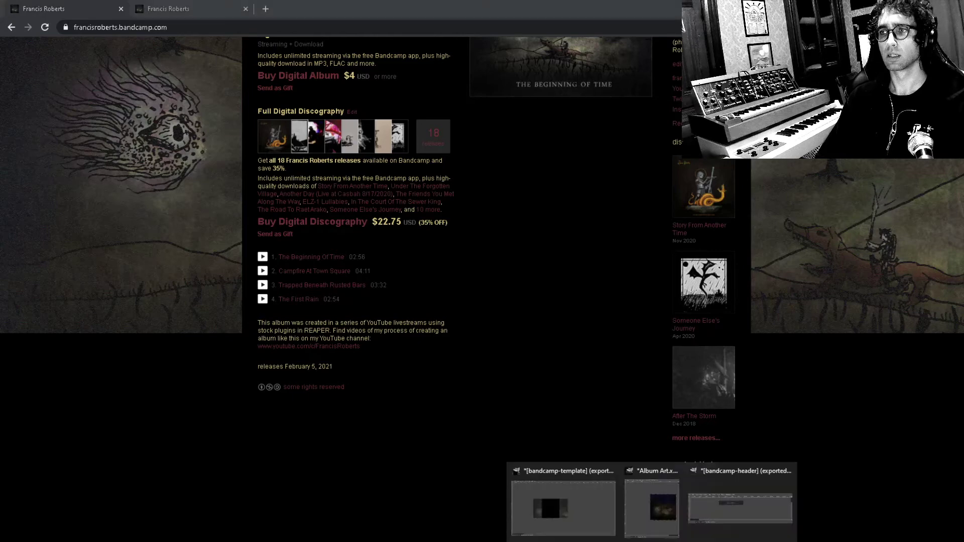
left_click(589, 513)
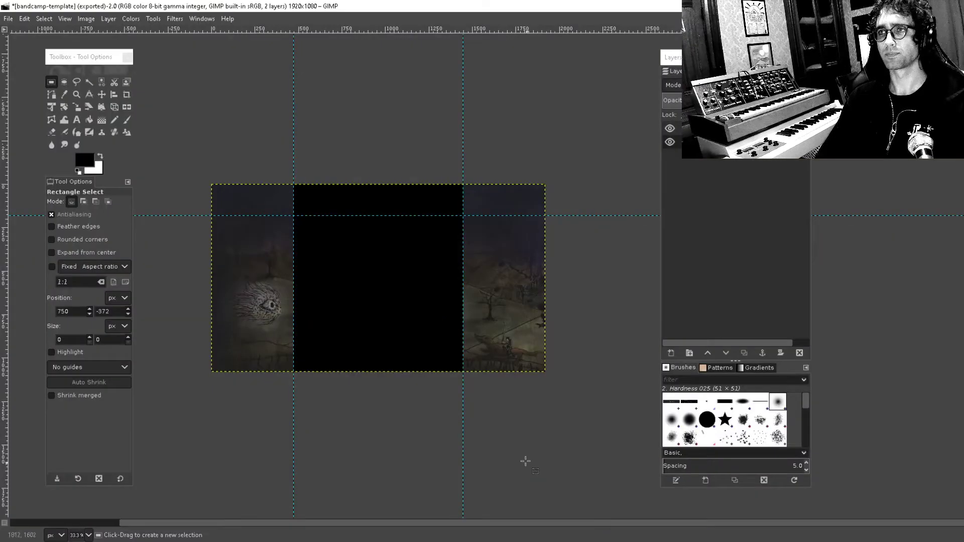
left_click(126, 119)
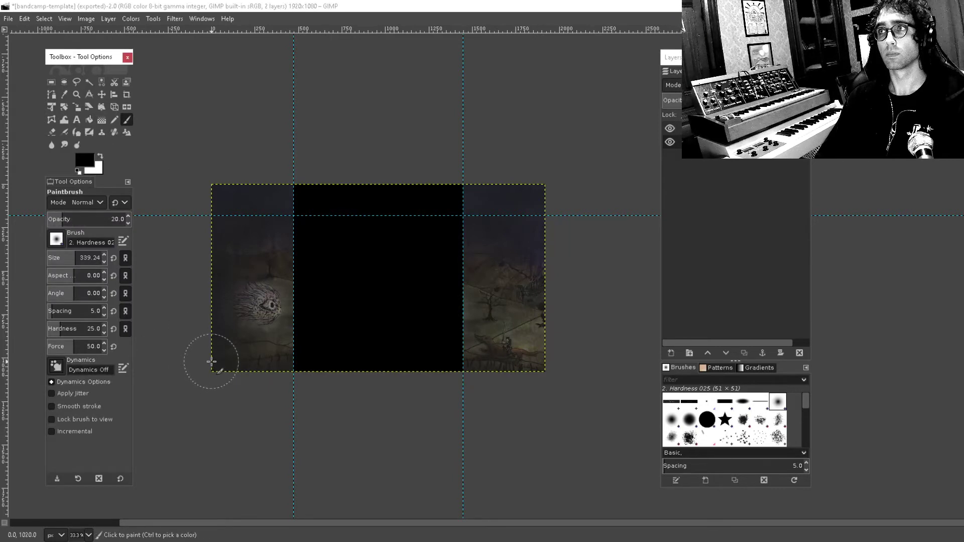
left_click_drag(211, 361, 262, 372)
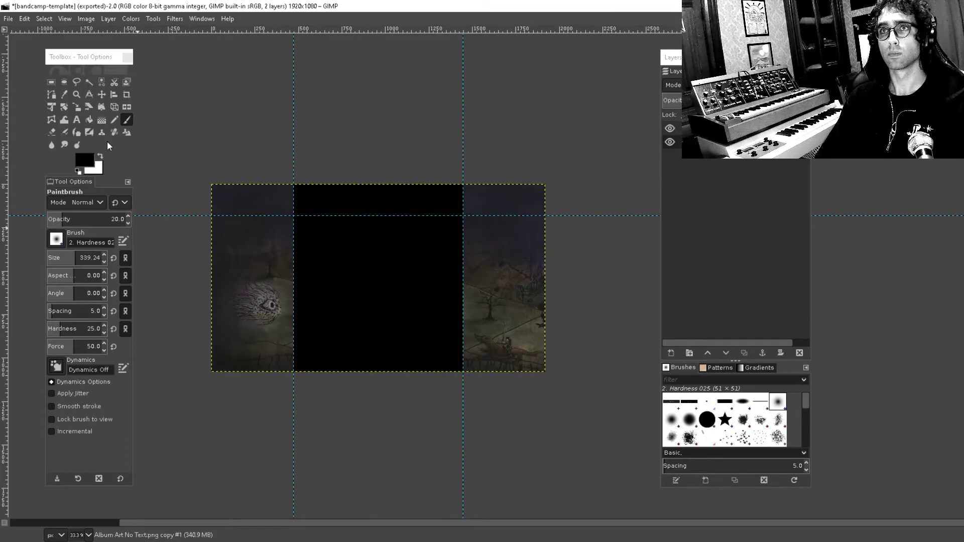
Step: Raise the Paintbrush opacity to 100 and paint a black fade along the bottom edges of both artwork panels
left_click_drag(65, 217, 126, 217)
mouse_move(269, 345)
left_mouse_down()
mouse_move(226, 366)
mouse_move(291, 374)
left_mouse_up()
key("ctrl+z")
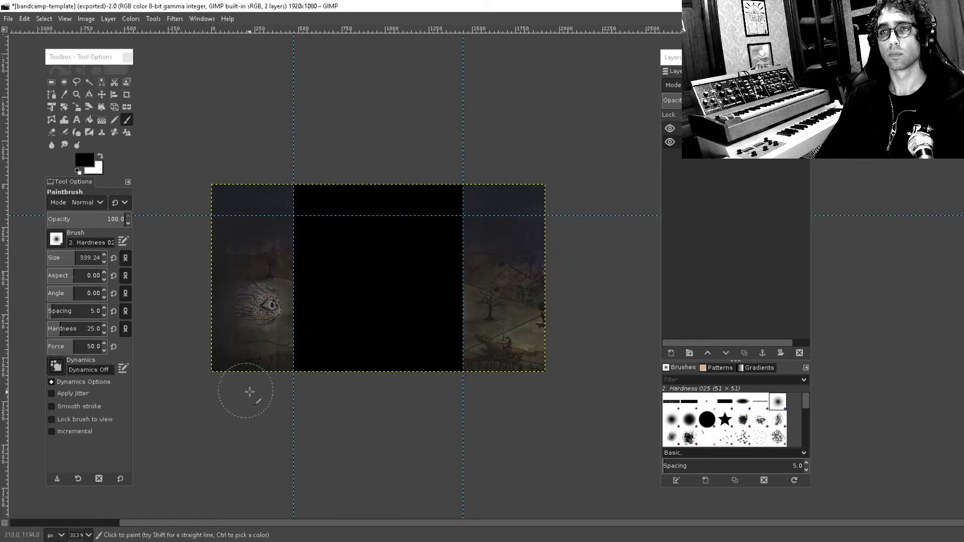
mouse_move(225, 383)
left_mouse_down()
mouse_move(307, 379)
mouse_move(235, 391)
left_mouse_up()
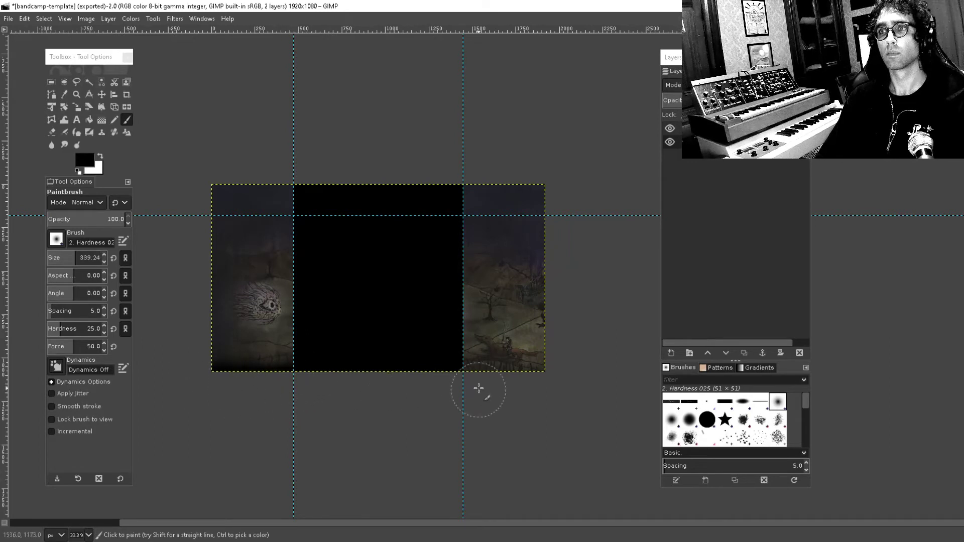
mouse_move(478, 388)
left_mouse_down()
mouse_move(574, 375)
mouse_move(547, 392)
left_mouse_up()
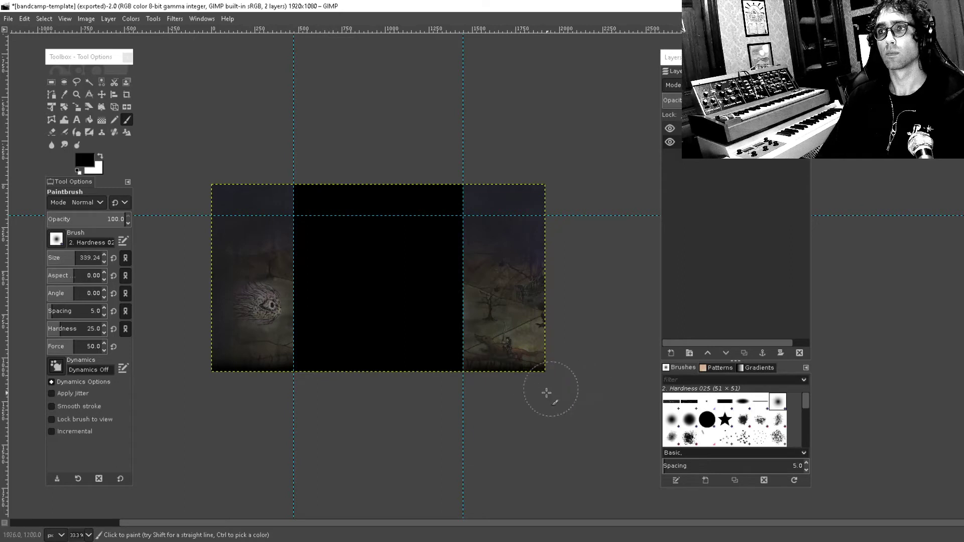
Step: Set the Paintbrush opacity to 20.7 and soften the black fade along the bottom of the artwork
left_click(64, 224)
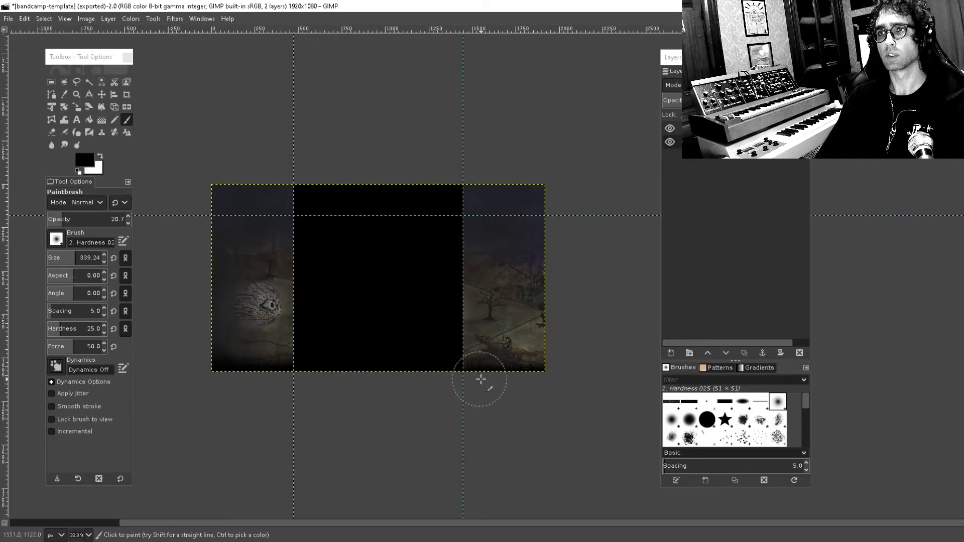
mouse_move(467, 376)
left_mouse_down()
mouse_move(550, 370)
mouse_move(533, 368)
mouse_move(541, 381)
mouse_move(550, 321)
mouse_move(550, 376)
mouse_move(507, 398)
mouse_move(511, 381)
mouse_move(530, 383)
mouse_move(543, 193)
mouse_move(562, 210)
mouse_move(568, 279)
mouse_move(556, 179)
mouse_move(555, 324)
mouse_move(510, 159)
mouse_move(514, 171)
mouse_move(535, 169)
mouse_move(505, 181)
mouse_move(463, 172)
mouse_move(542, 174)
left_mouse_up()
key("ctrl")
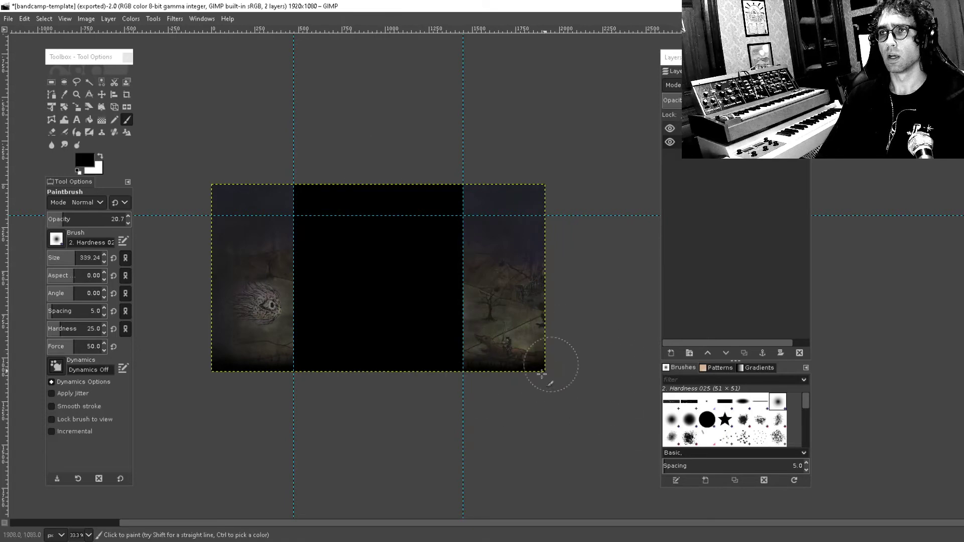
Step: Check the faded bottom edge up close and export the image over bandcamp-template.jpg
scroll(500, 198, "up", 3)
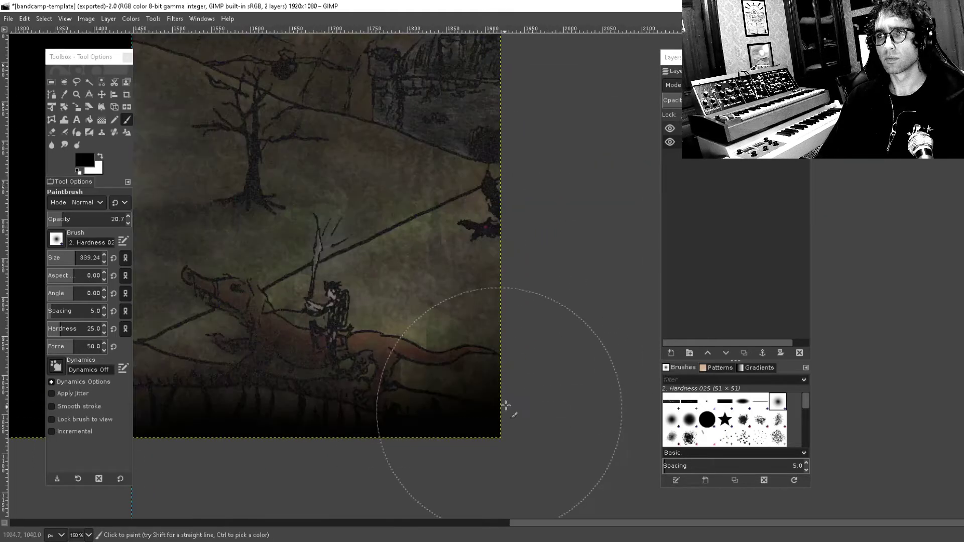
scroll(474, 408, "down", 5)
scroll(401, 301, "up", 2)
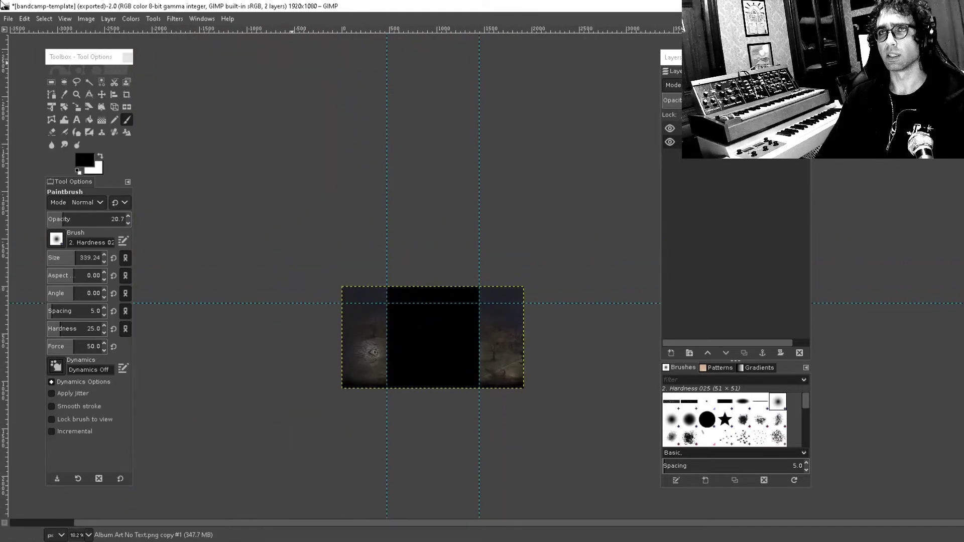
left_click(9, 19)
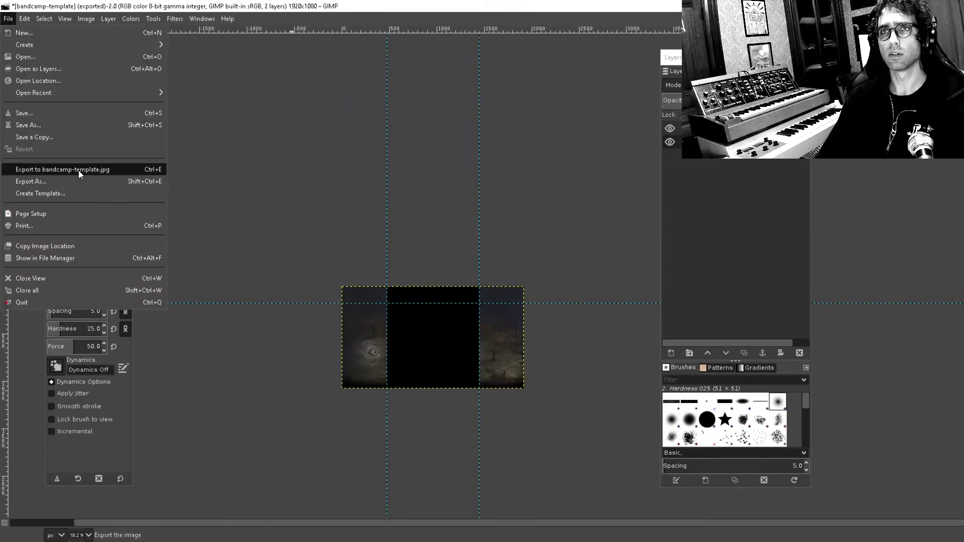
left_click(92, 170)
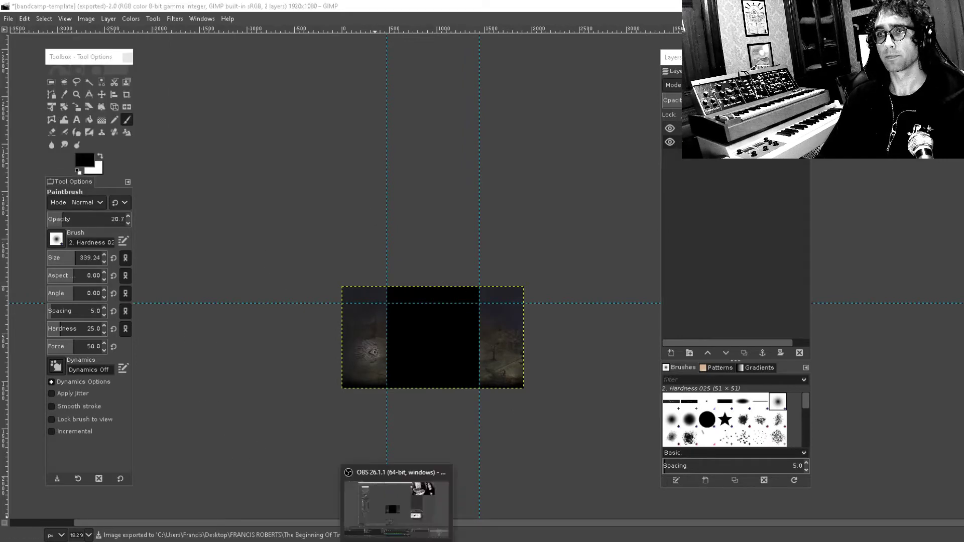
Step: Switch to the Bandcamp page in the browser, delete the current background image from the design and upload the re-exported bandcamp-template.jpg
left_click(394, 540)
scroll(580, 147, "up", 8)
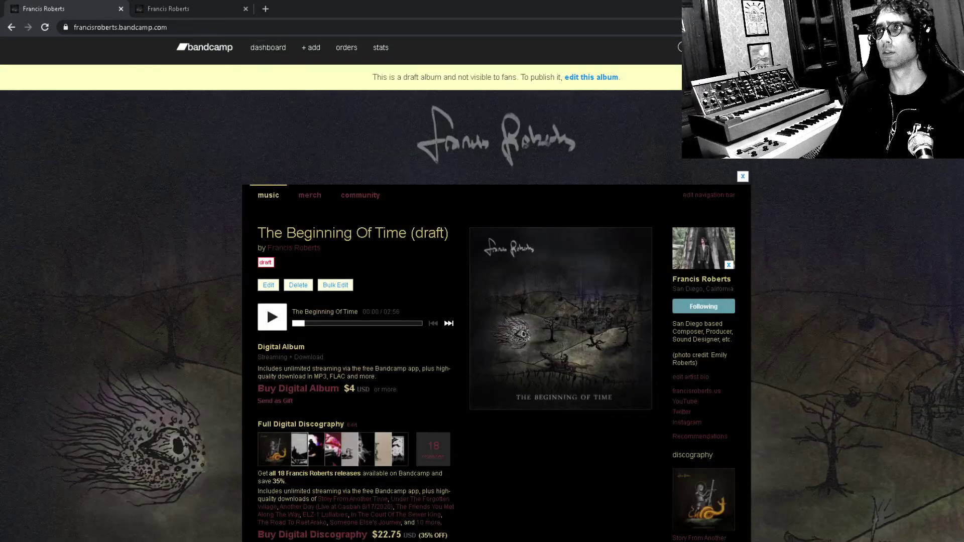
left_click(804, 50)
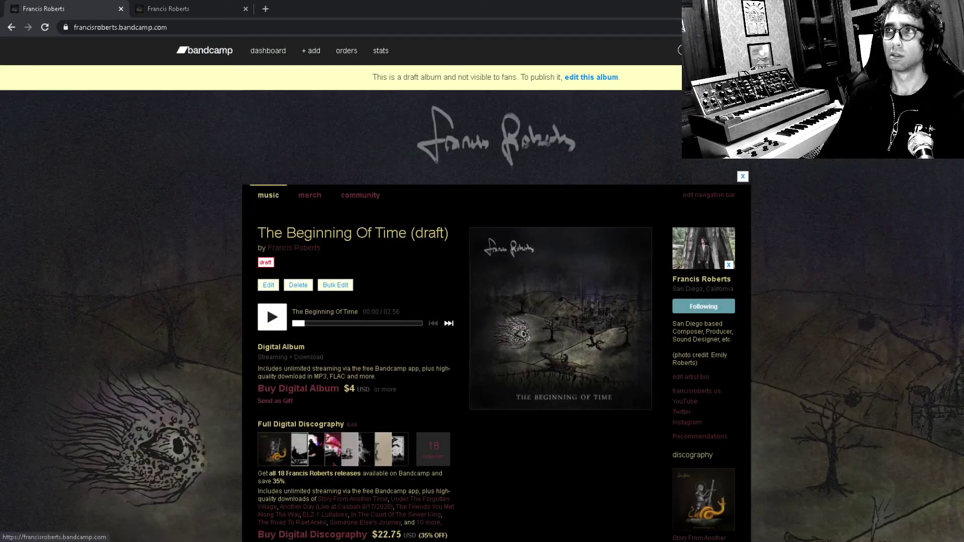
left_click(773, 50)
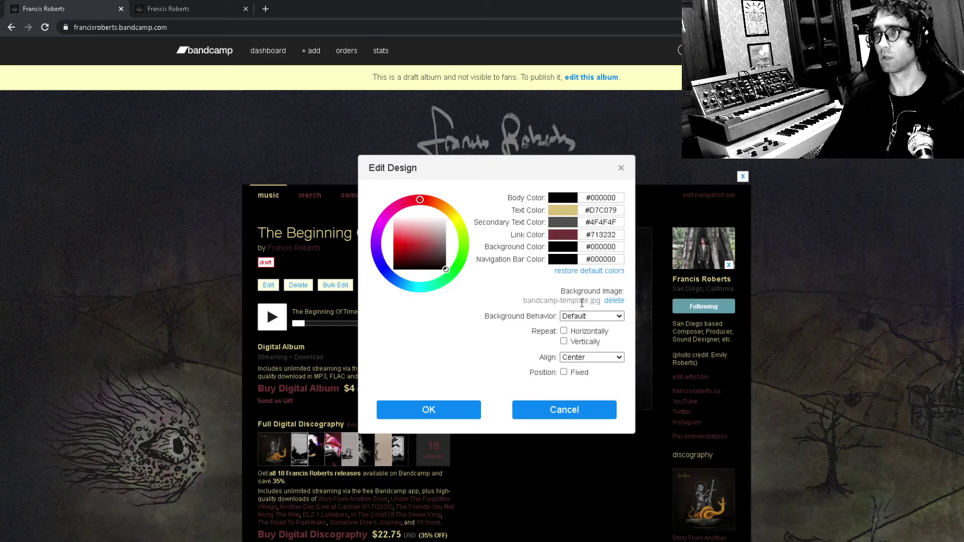
left_click(614, 301)
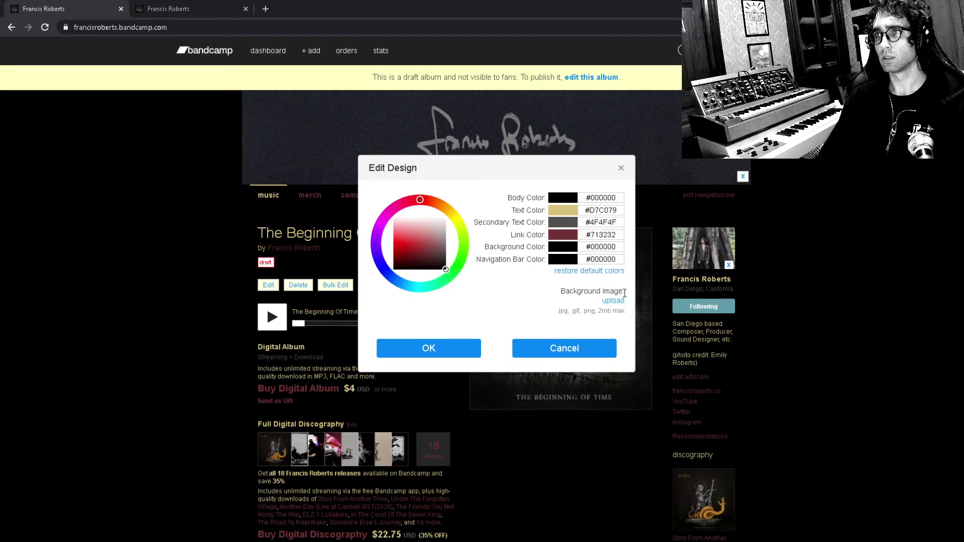
left_click(613, 301)
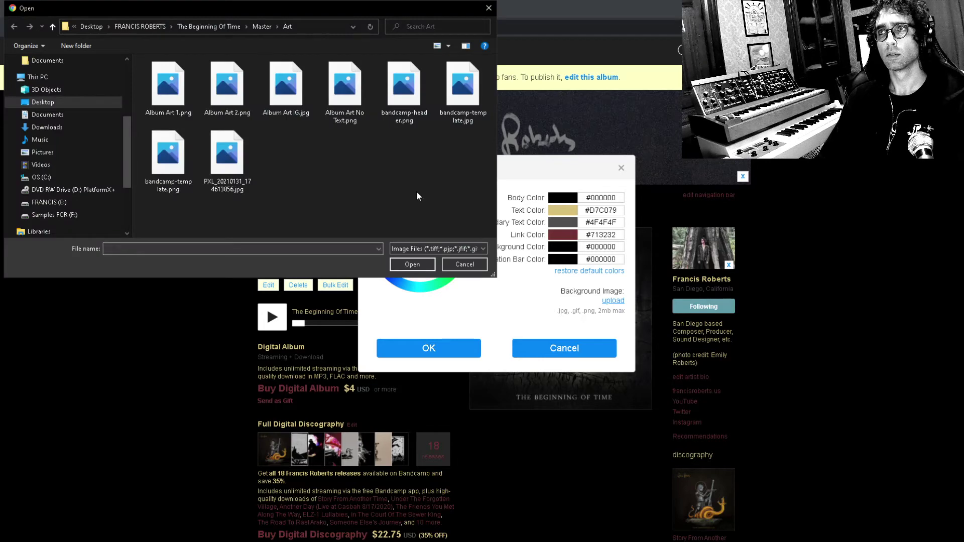
double_click(461, 101)
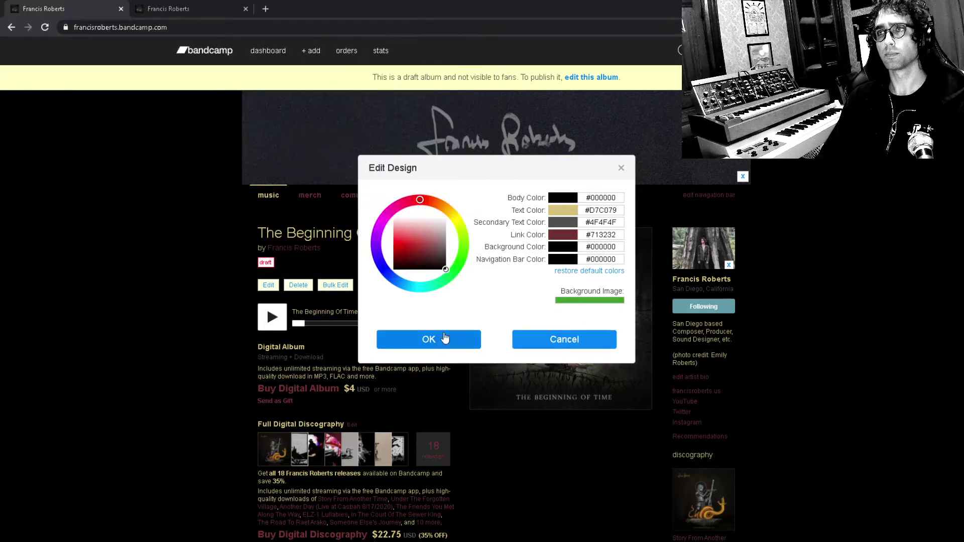
left_click(444, 341)
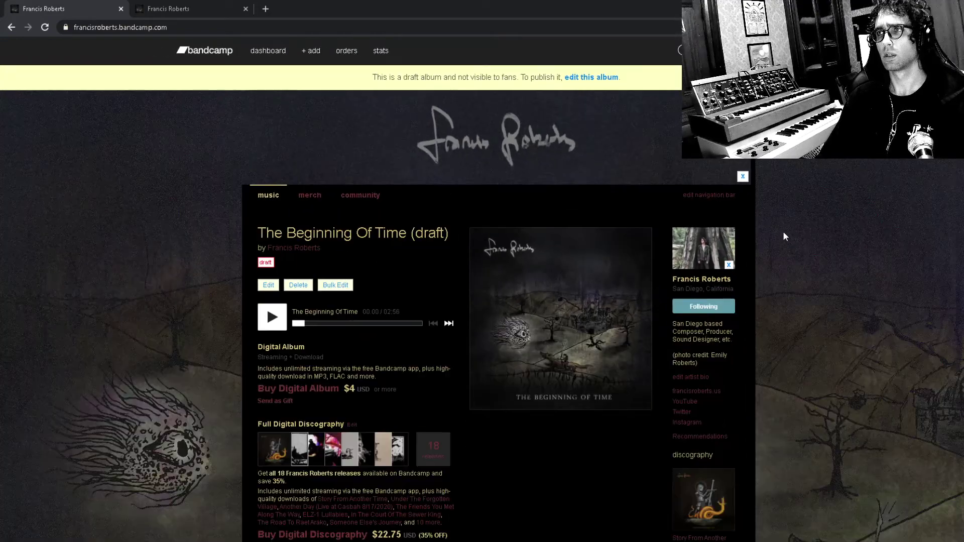
Step: Inspect how the newly uploaded background looks down the full length of the artist page
scroll(784, 236, "down", 4)
scroll(805, 245, "down", 4)
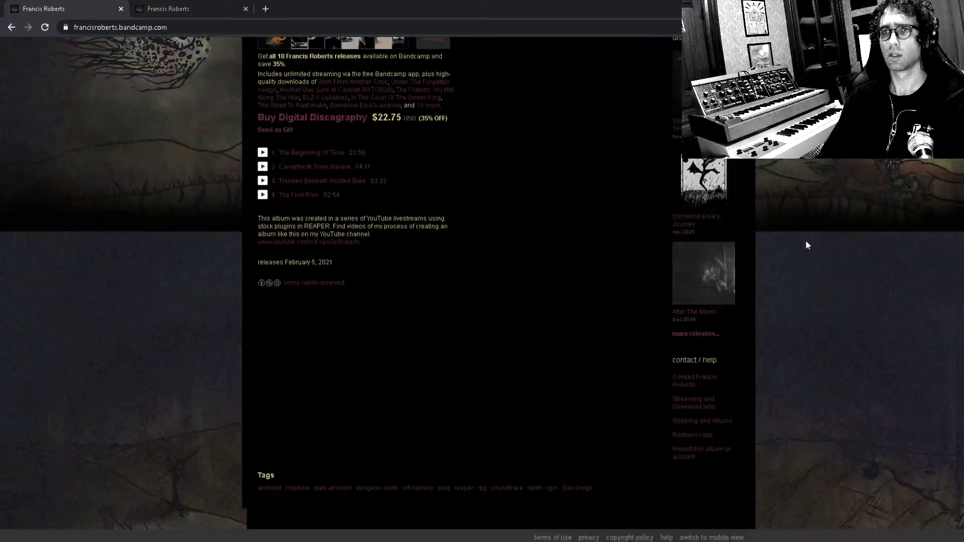
scroll(805, 245, "up", 8)
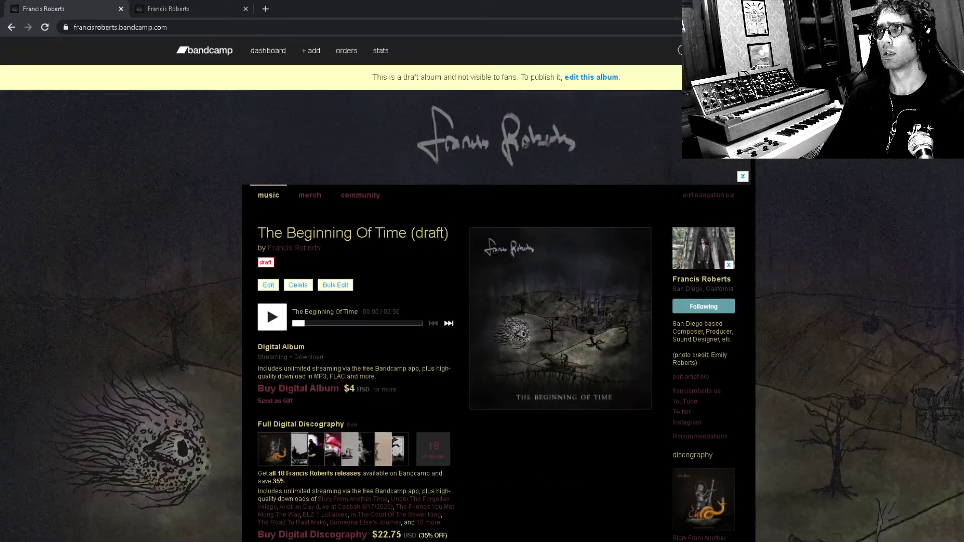
left_click(804, 50)
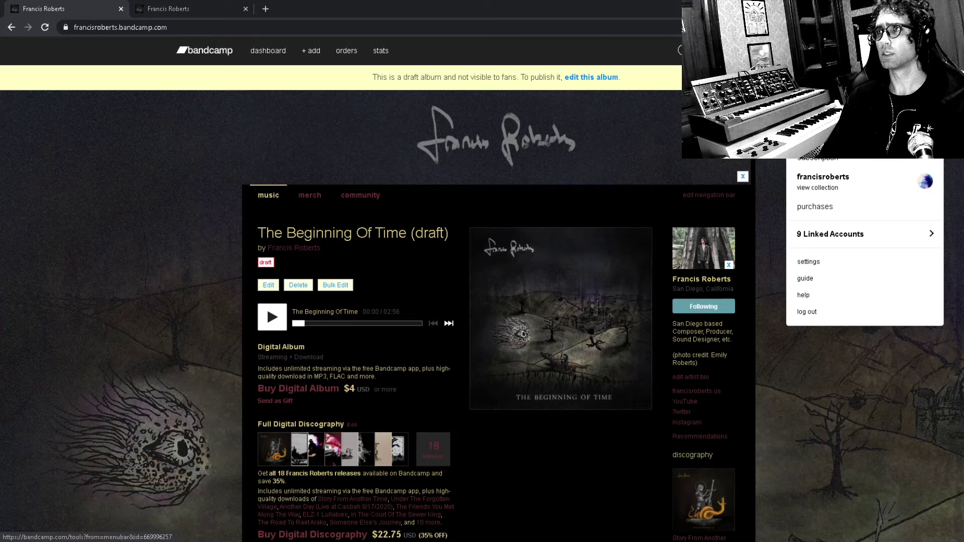
left_click(813, 125)
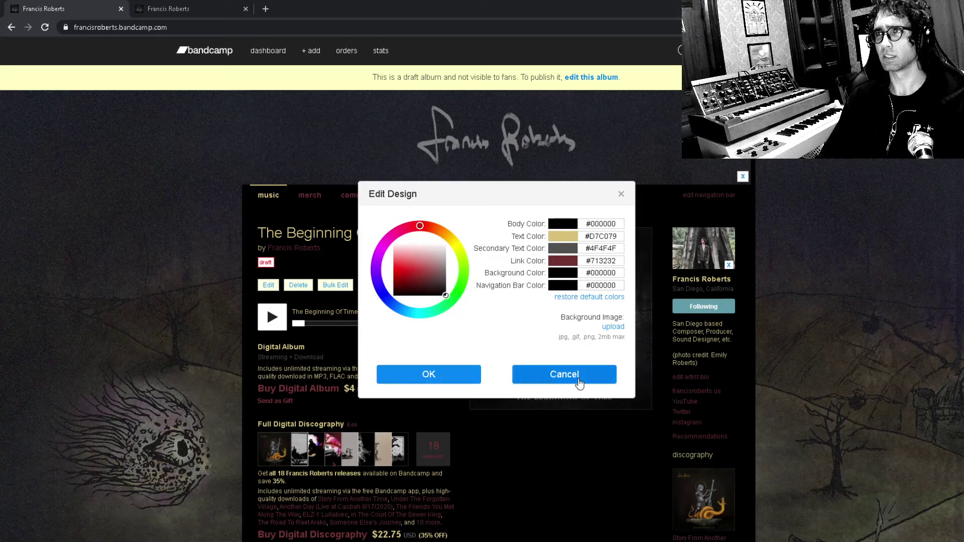
left_click(572, 388)
Step: Reopen the page's design settings and upload bandcamp-template.jpg as the background image
left_click(803, 50)
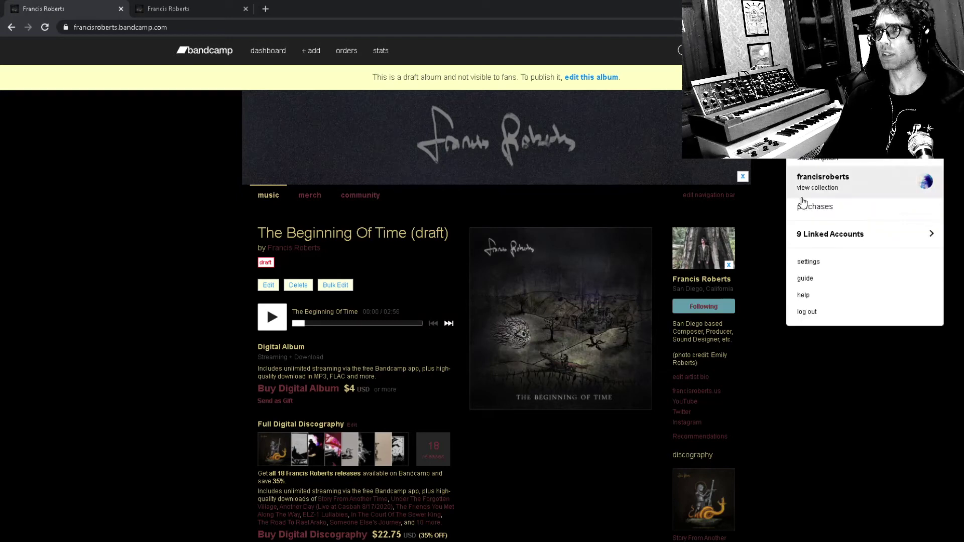
left_click(813, 126)
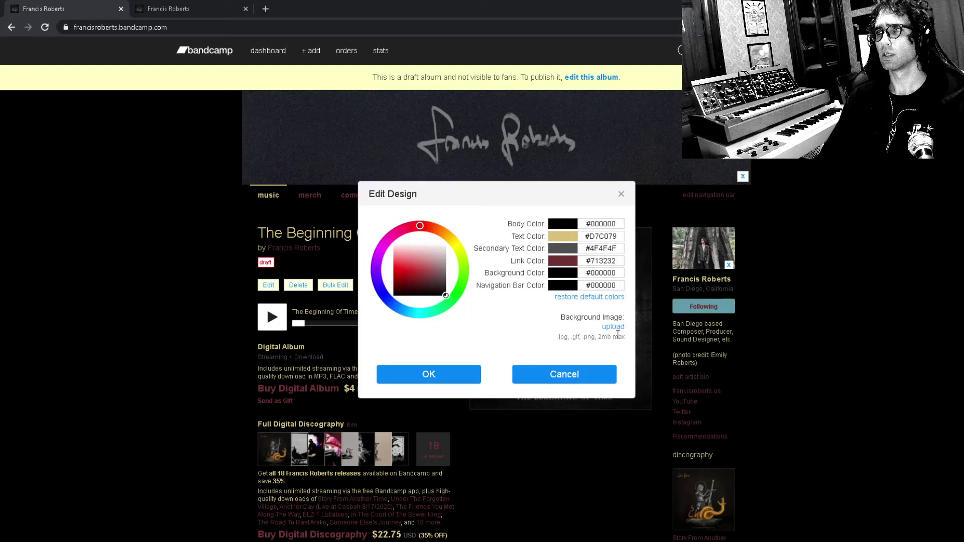
left_click(613, 327)
double_click(462, 88)
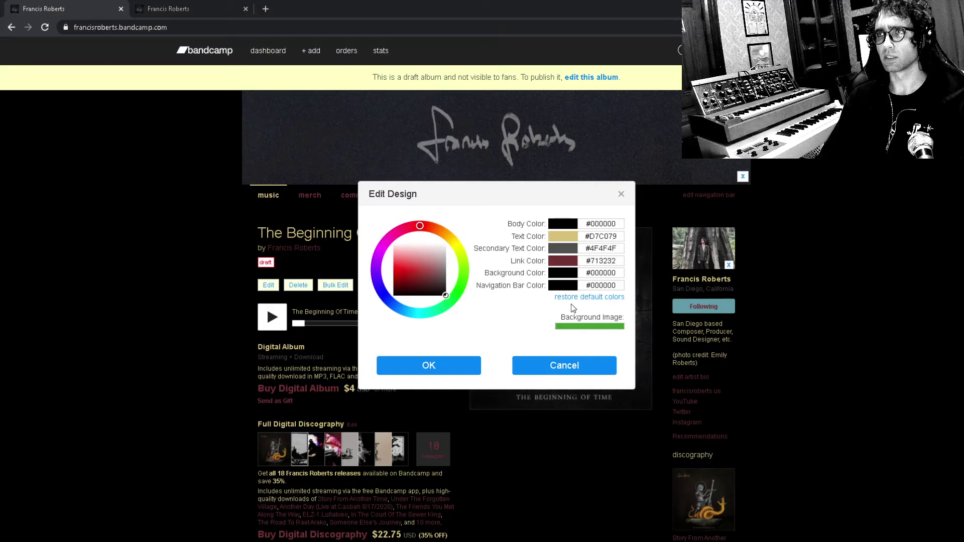
Step: Set the Background Behavior to Fill, check it down the page, and save the design
left_click(576, 343)
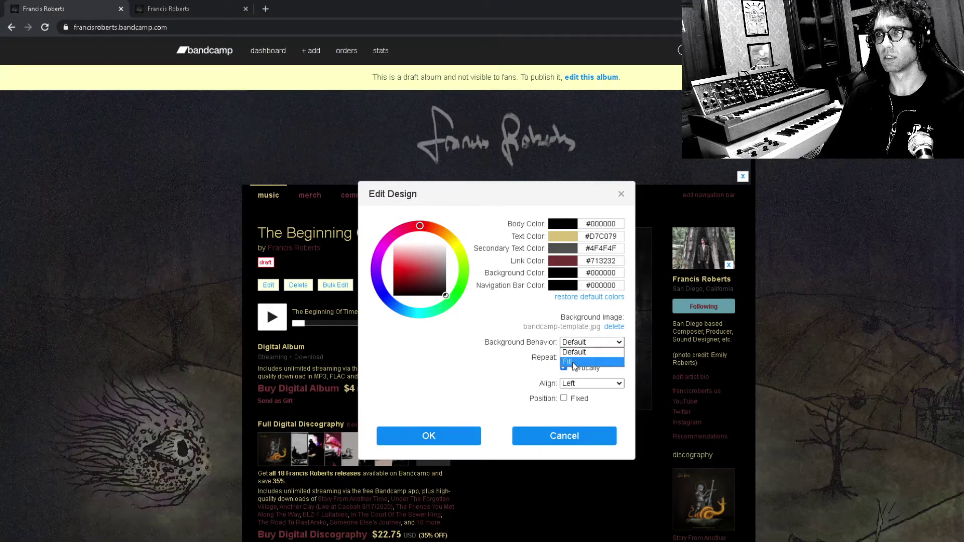
left_click(572, 362)
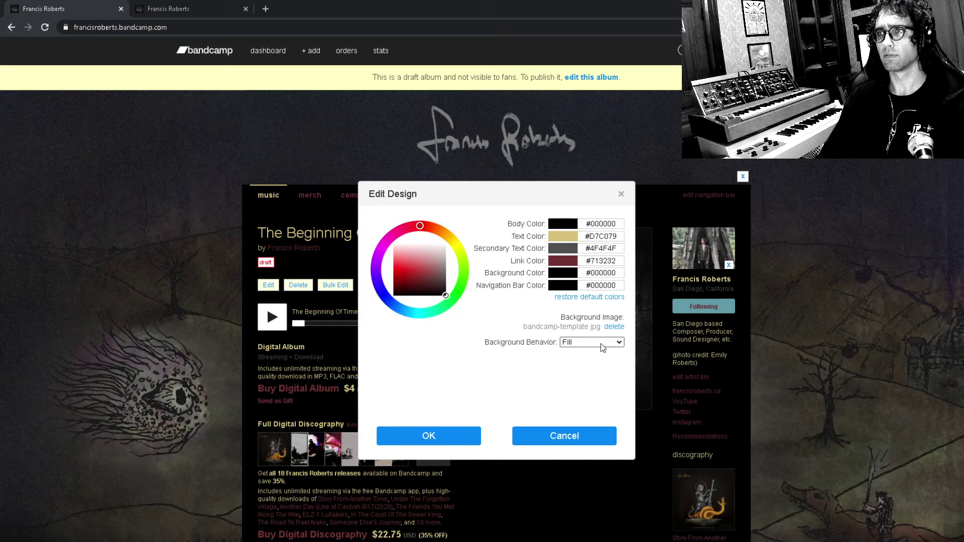
scroll(778, 291, "down", 7)
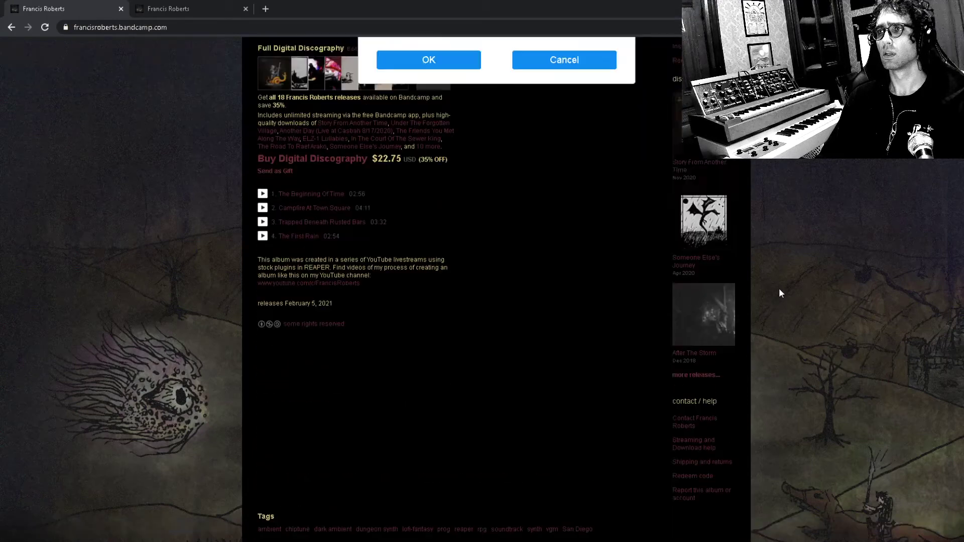
scroll(774, 301, "up", 8)
left_click(424, 440)
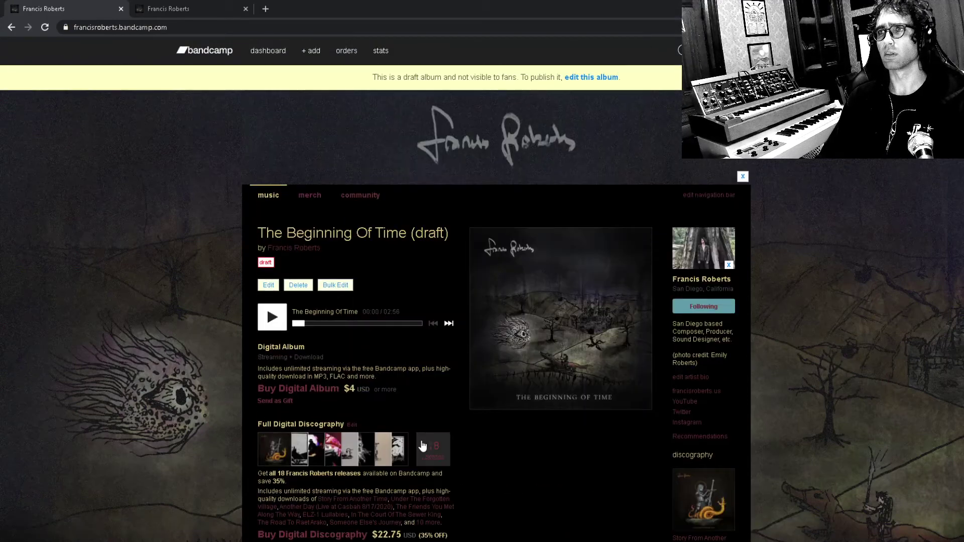
Step: Examine the filled background down the page and its alignment with the header at several browser zoom levels
scroll(811, 334, "down", 9)
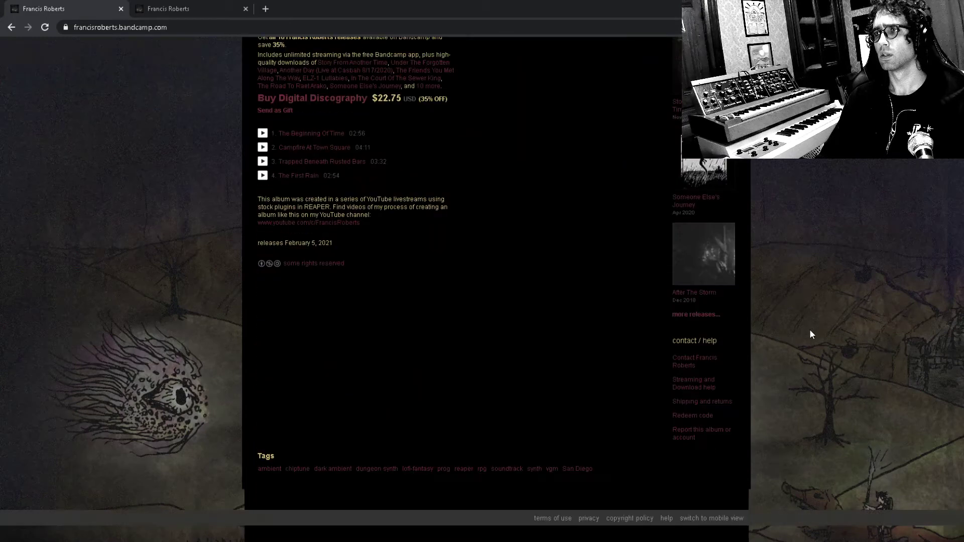
scroll(809, 333, "up", 9)
scroll(791, 335, "up", 3, "ctrl")
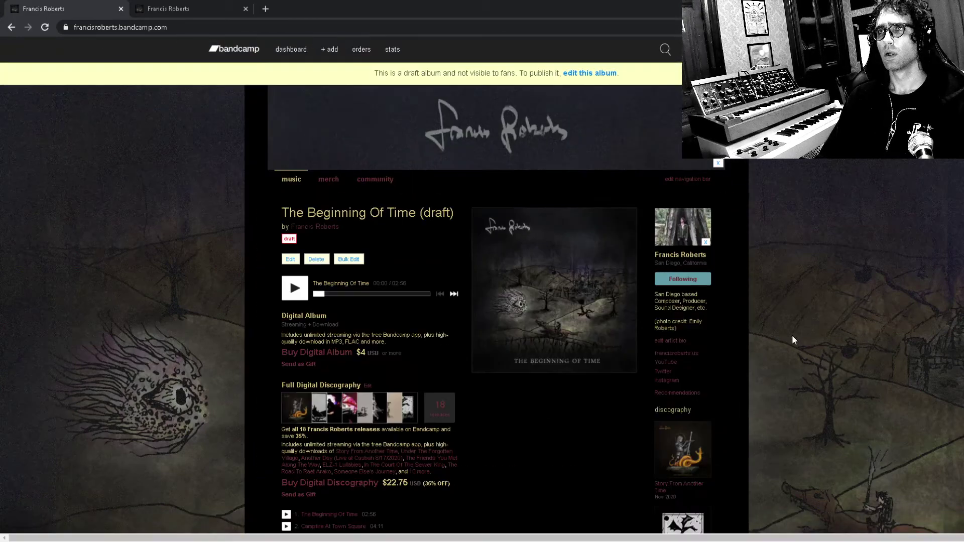
scroll(791, 335, "down", 2, "ctrl")
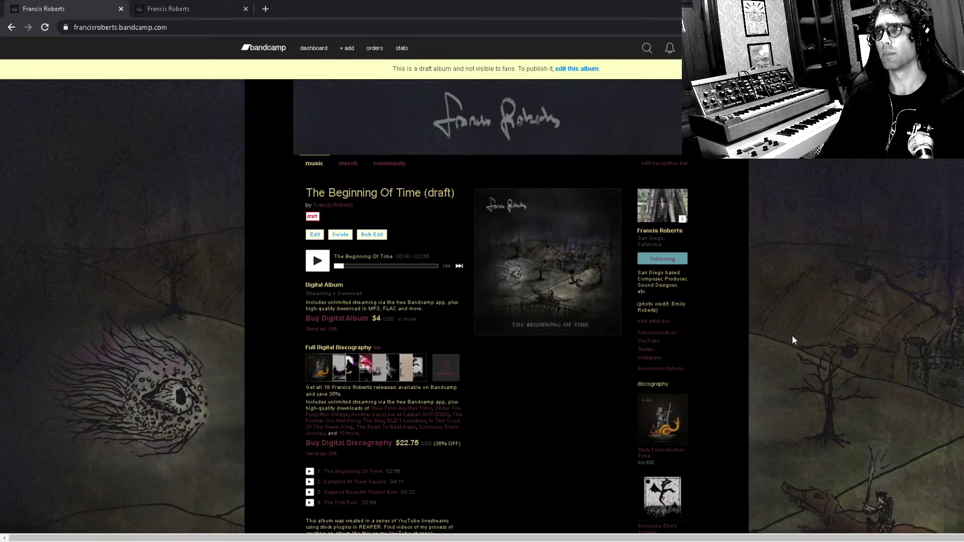
scroll(791, 335, "up", 1, "ctrl")
scroll(791, 335, "down", 2)
scroll(791, 335, "up", 2)
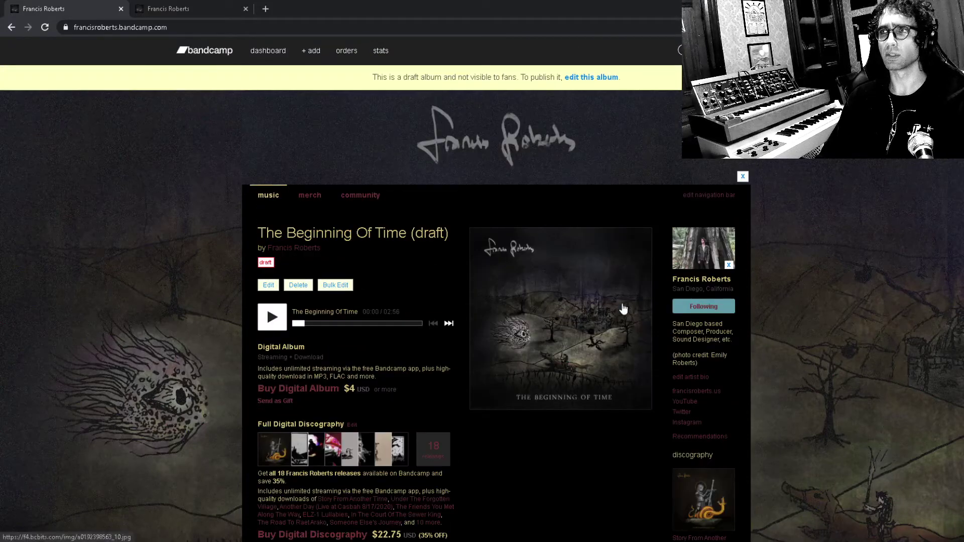
Step: Open the artist page's design settings and change the Text Color to the muted beige #beb393
scroll(668, 320, "down", 1)
scroll(688, 317, "up", 1)
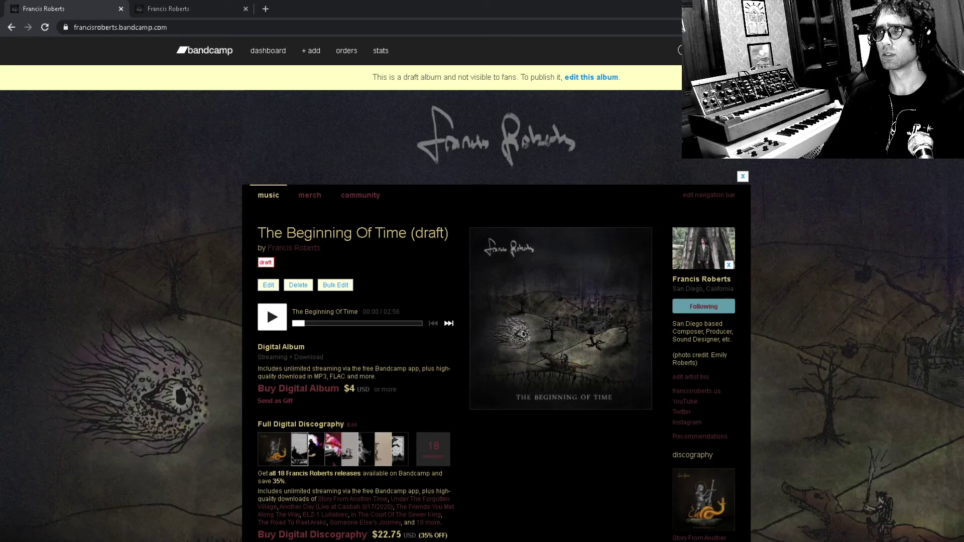
left_click(864, 50)
left_click(819, 156)
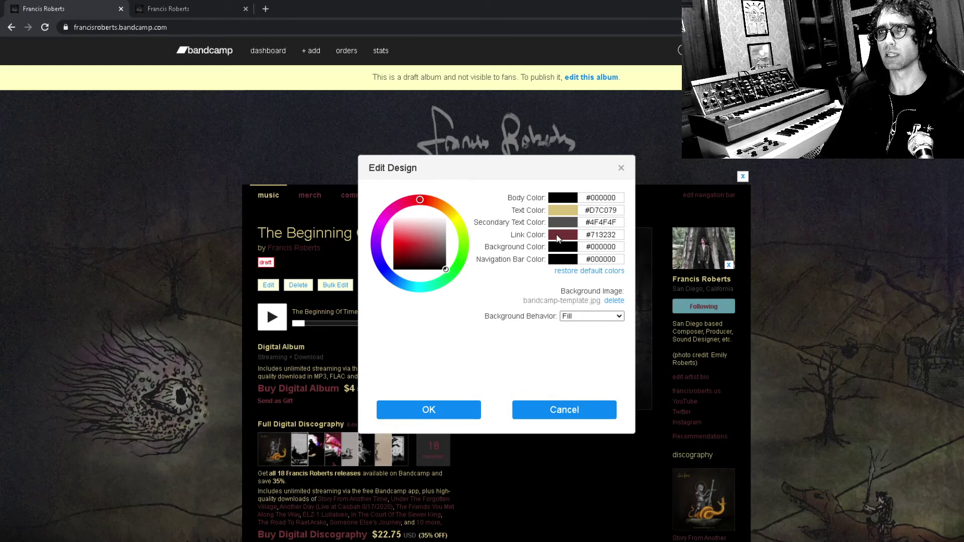
left_click(564, 215)
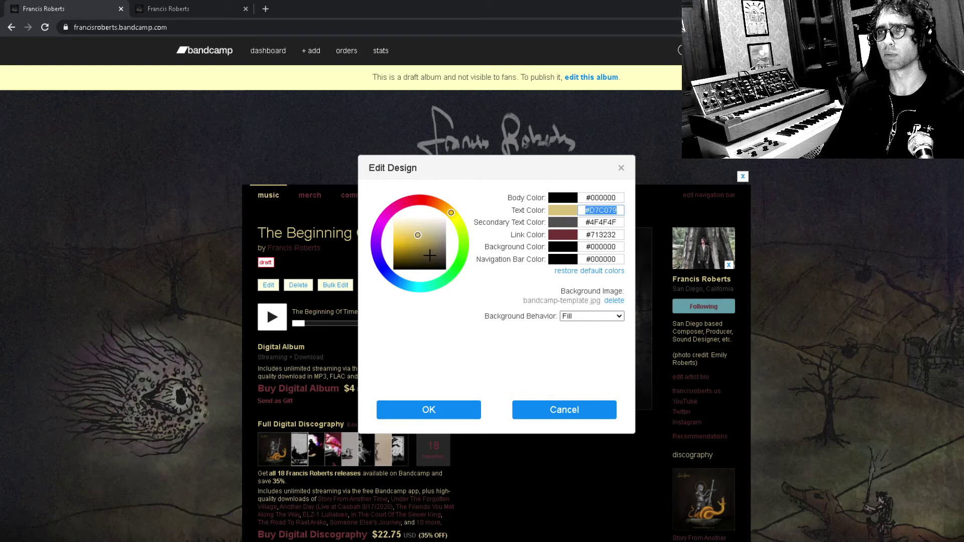
left_click_drag(421, 244, 433, 235)
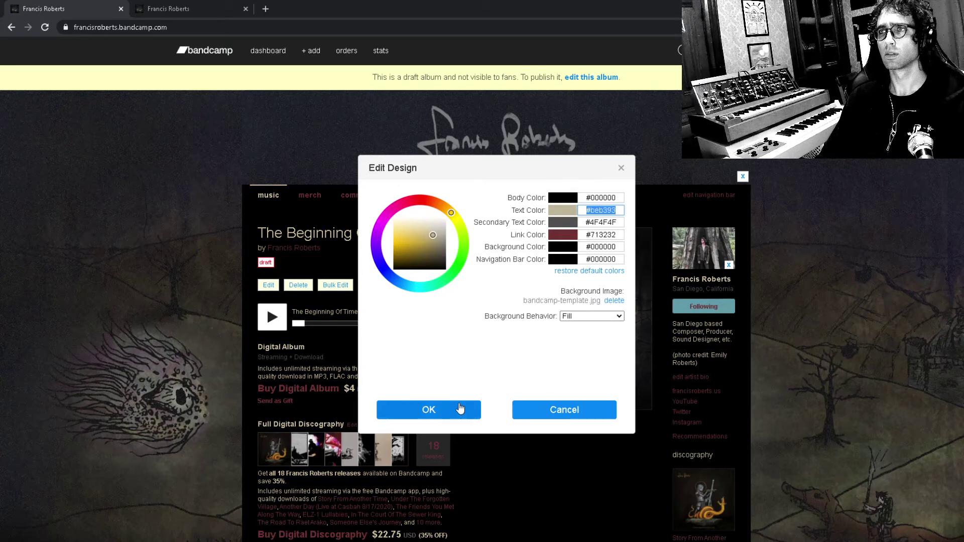
Step: Set the Link Color to the muted purple #674c60, save the design, and check the new colors down the page
left_click(562, 238)
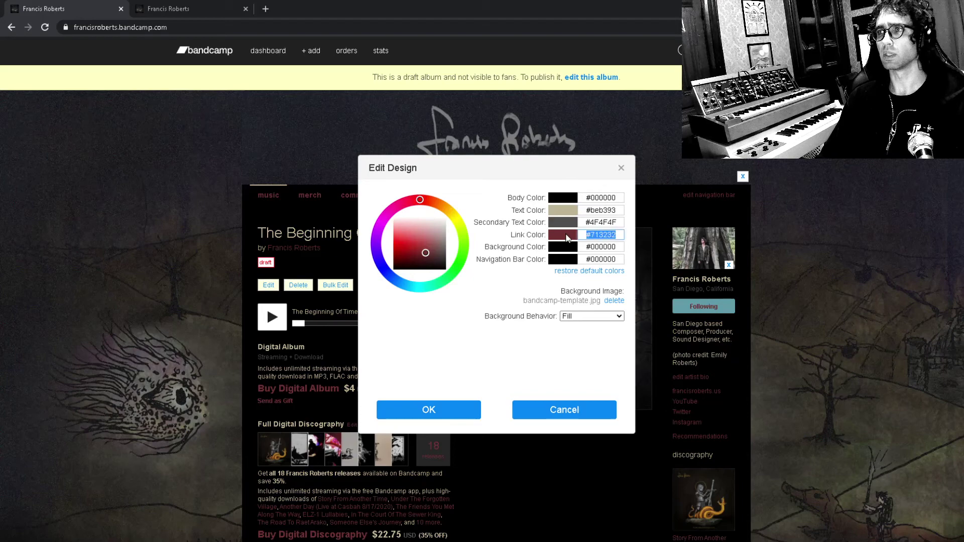
left_click(388, 212)
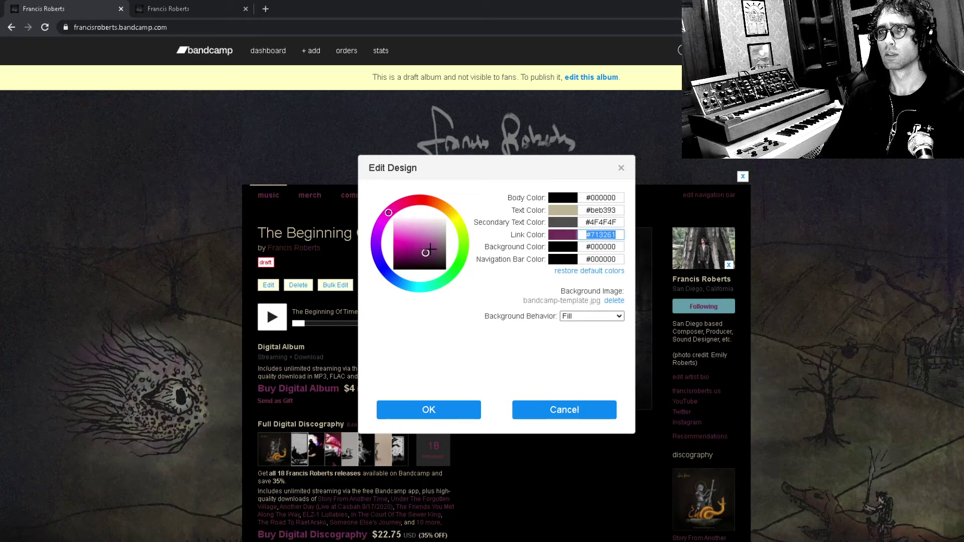
left_click_drag(430, 248, 439, 251)
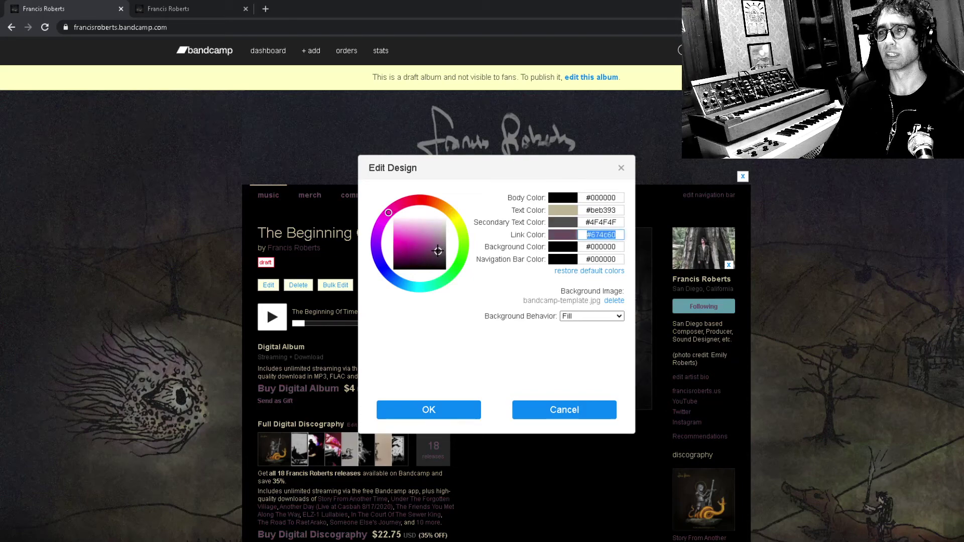
scroll(906, 313, "down", 4)
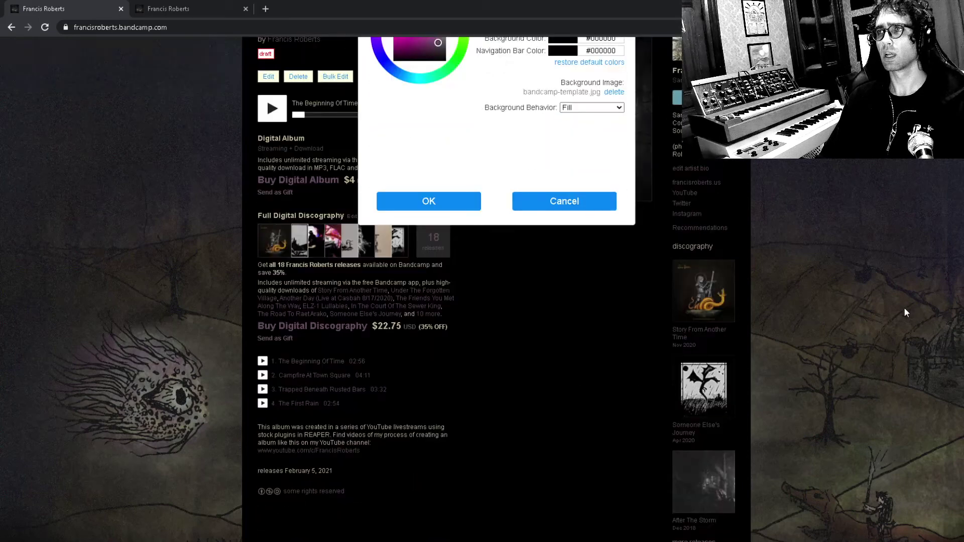
scroll(906, 312, "up", 4)
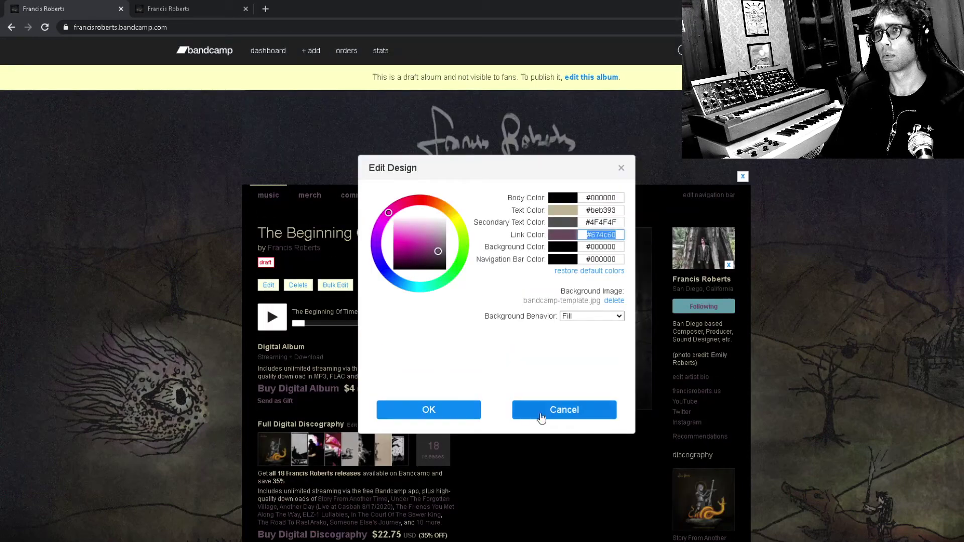
left_click(436, 411)
scroll(671, 339, "down", 6)
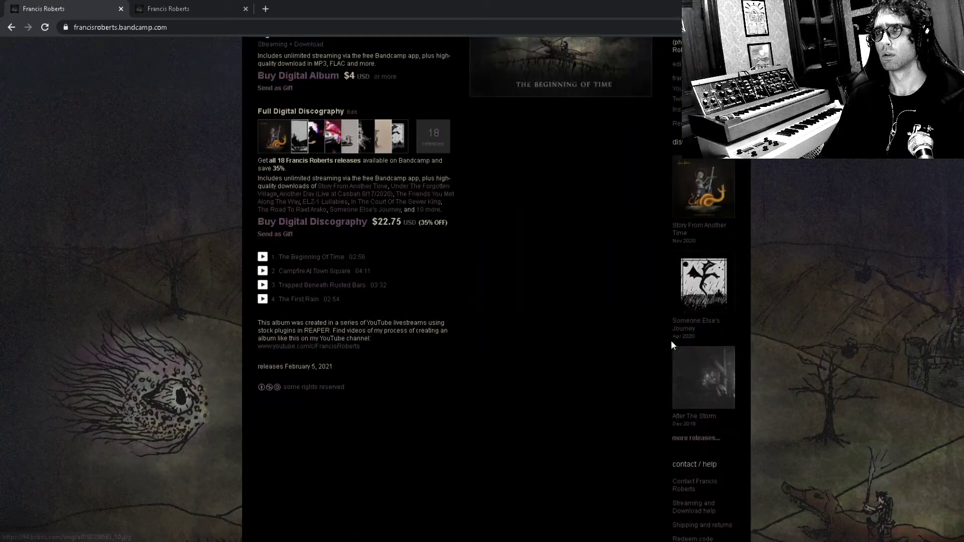
scroll(670, 339, "up", 6)
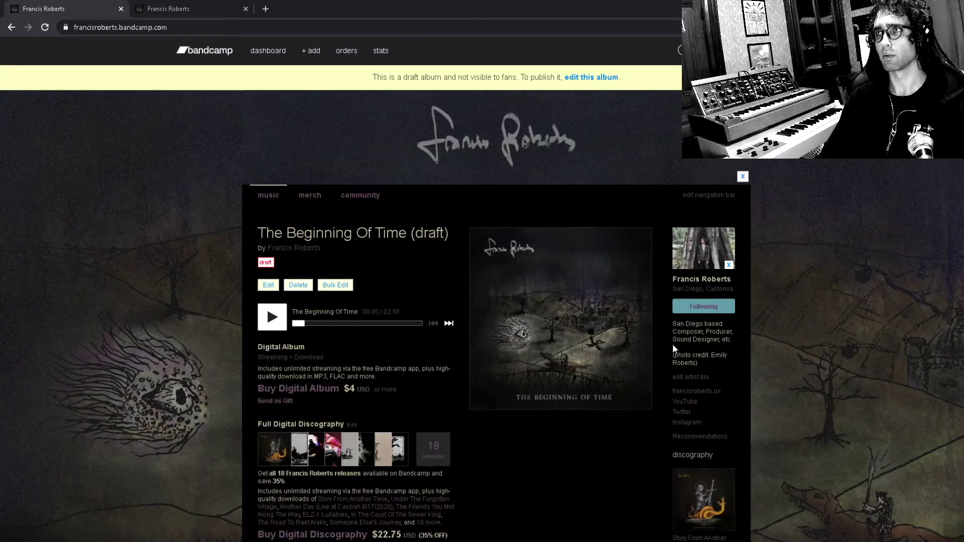